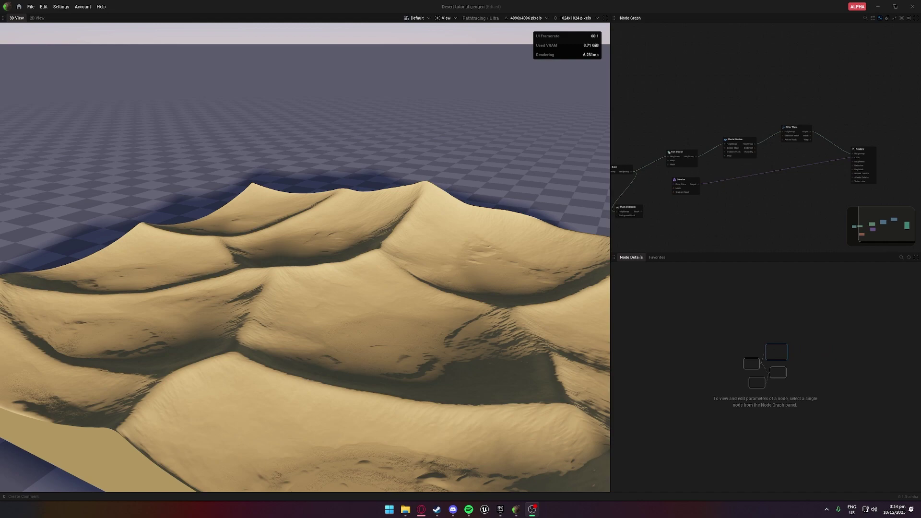
Preview the Base node's heightmap and the Warp Noise node's warp output in the finished desert graph, and close the preview.
scroll(762, 218, "down", 1)
middle_click_drag(754, 210, 765, 209)
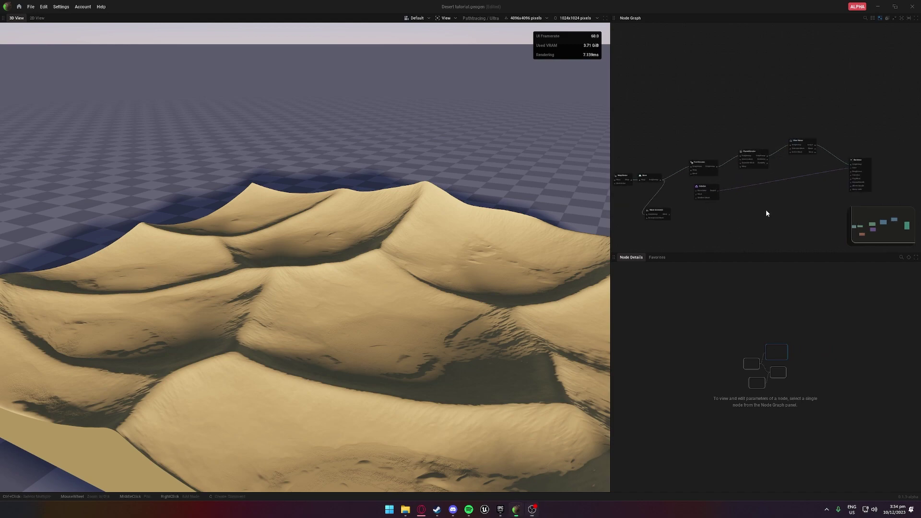
scroll(701, 211, "up", 2)
middle_click_drag(701, 211, 720, 208)
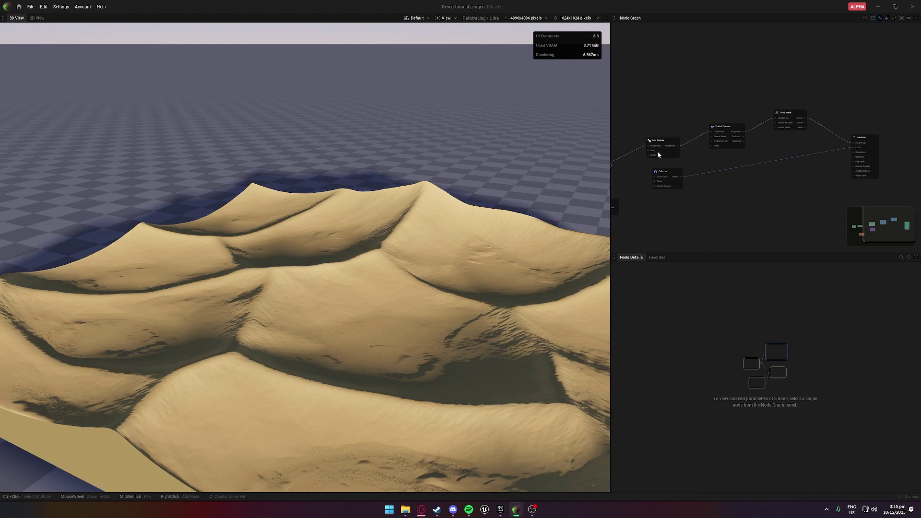
middle_click_drag(667, 168, 753, 145)
scroll(756, 148, "up", 4)
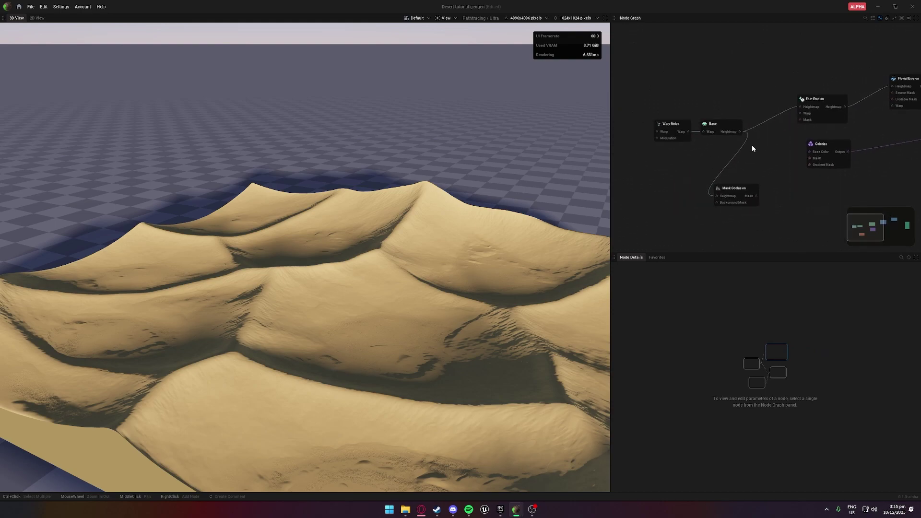
left_click(729, 132)
left_click(679, 134)
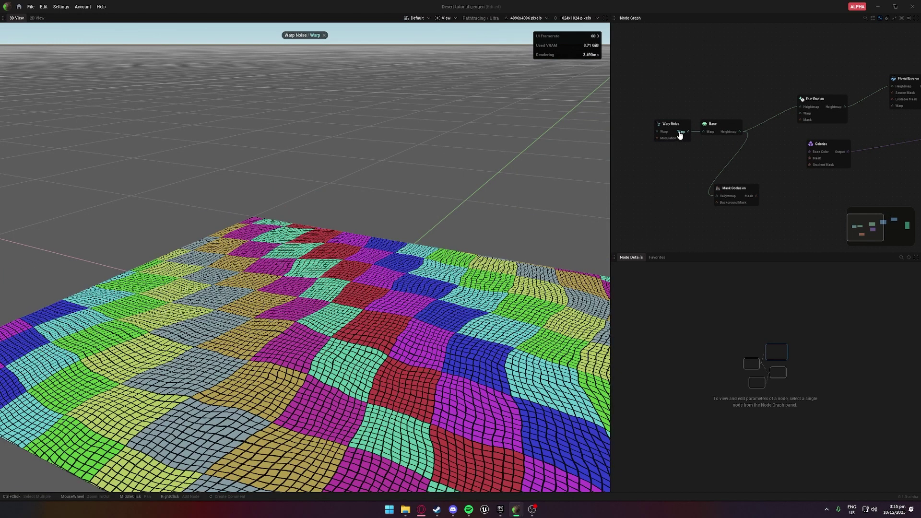
left_click(324, 35)
Preview the Fast Erosion heightmap, the Fluvial Erosion heightmap and the Filter Water output in turn, and return to the full render.
scroll(733, 108, "down", 1)
middle_click_drag(762, 97, 584, 94)
middle_click_drag(696, 120, 761, 135)
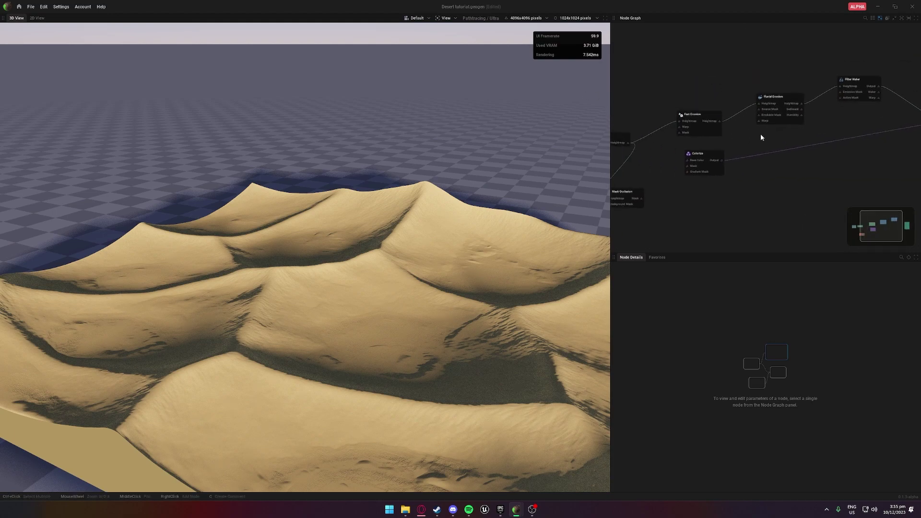
left_click(747, 127)
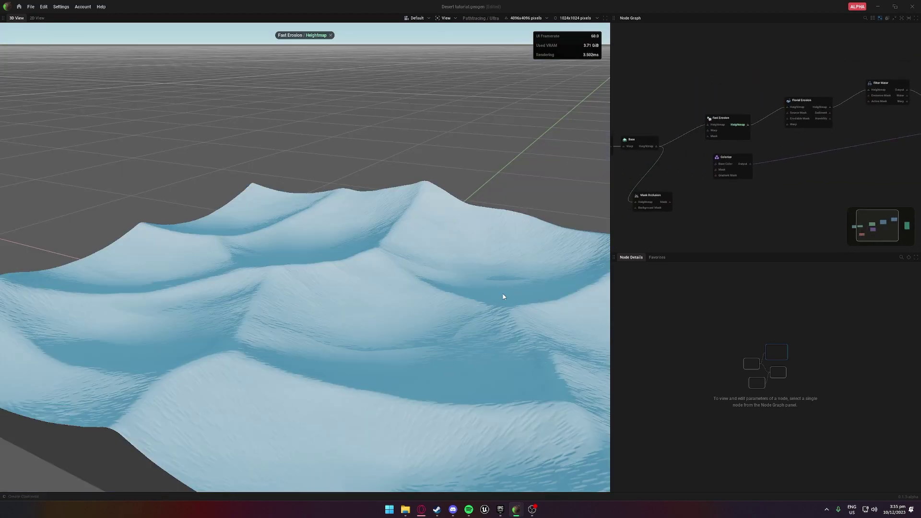
left_click(820, 108)
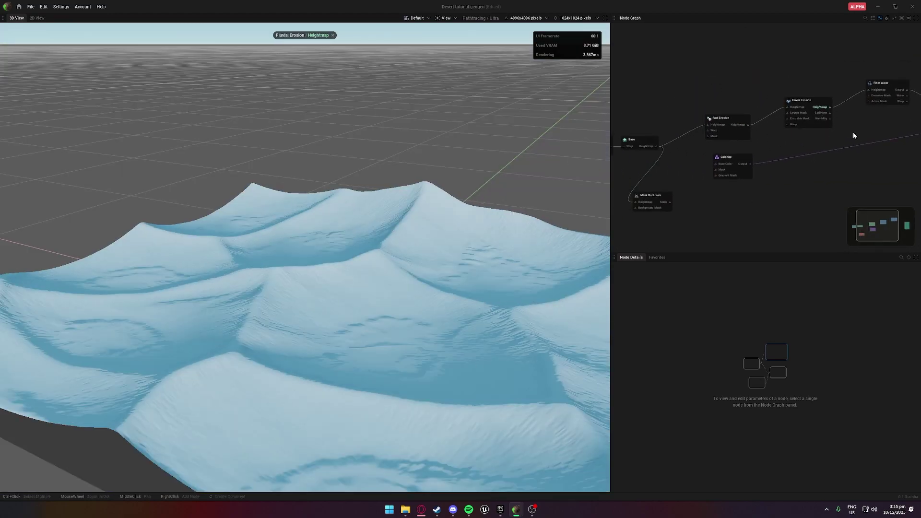
middle_click_drag(854, 133, 685, 154)
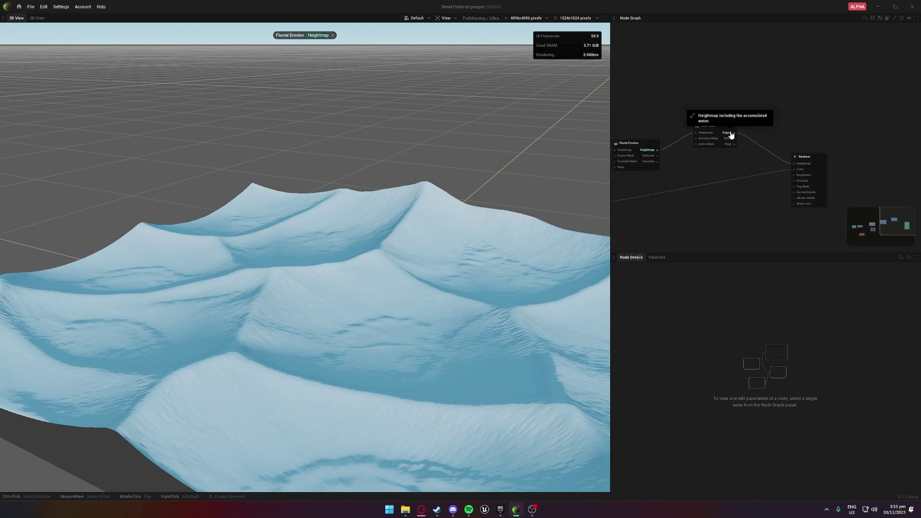
left_click(730, 135)
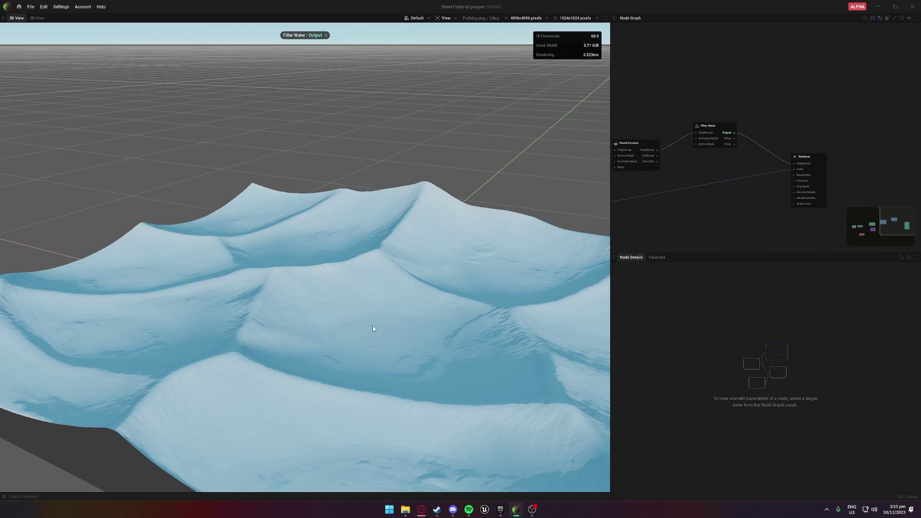
left_click(326, 35)
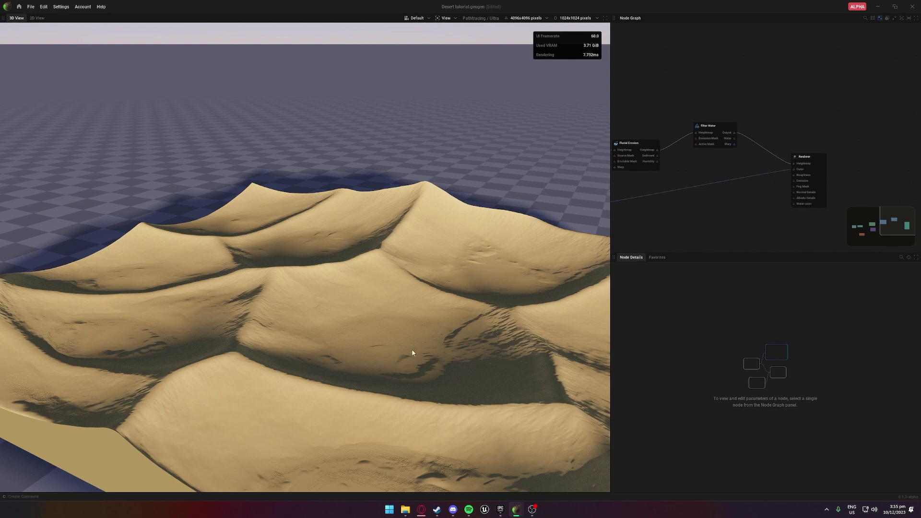
Preview the Colorize node's output in the desert graph and close the preview.
middle_click_drag(677, 236, 791, 155)
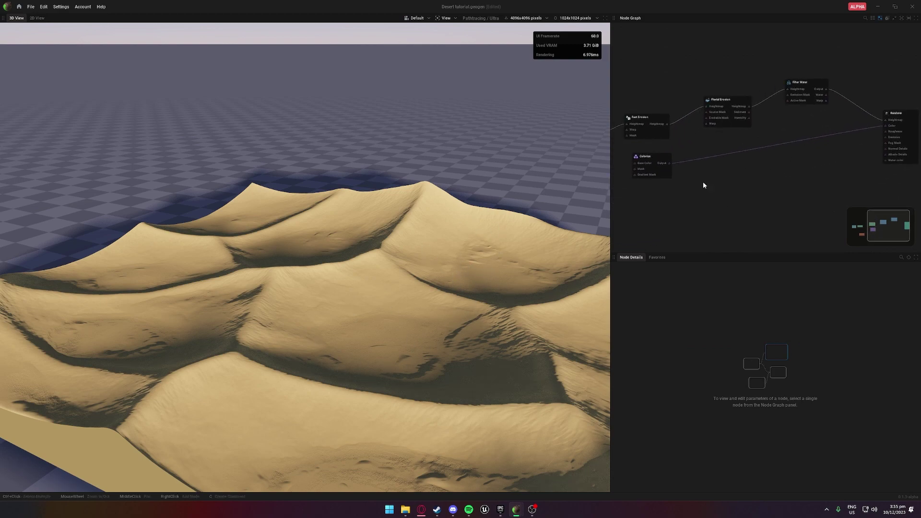
middle_click_drag(667, 217, 751, 200)
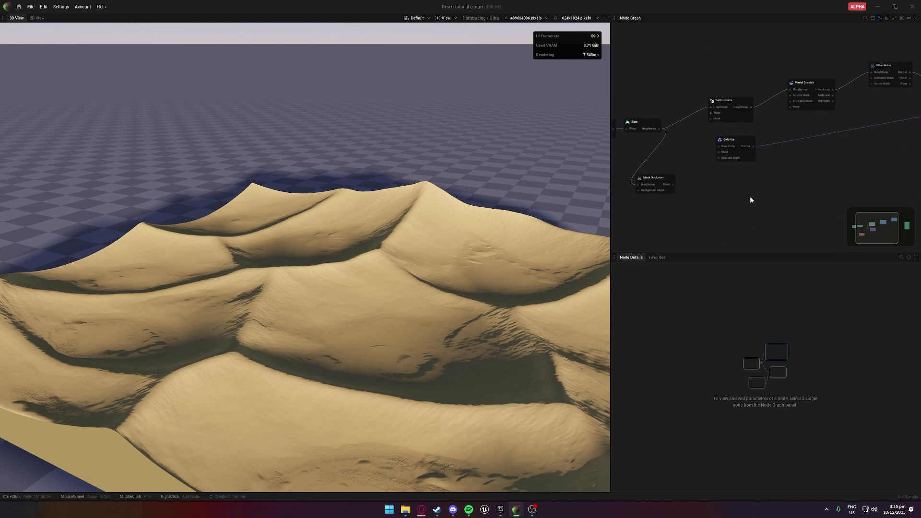
left_click(747, 147)
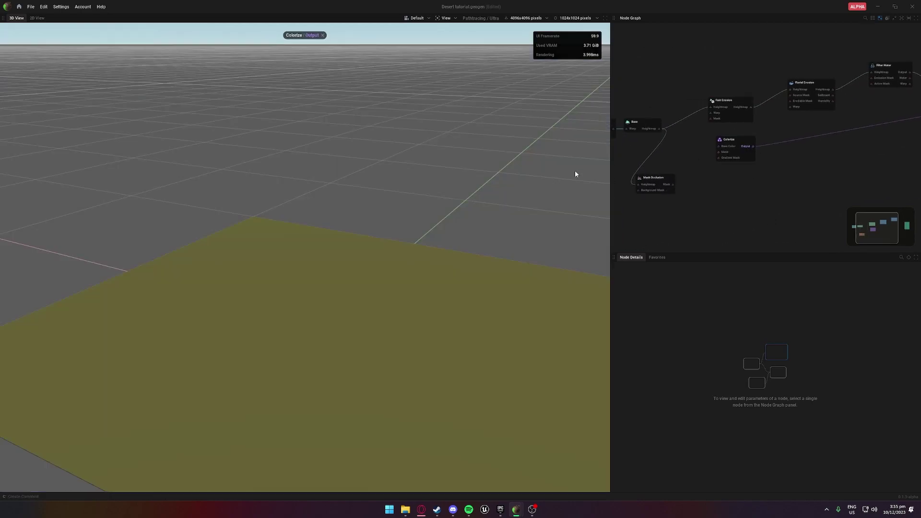
left_click(323, 35)
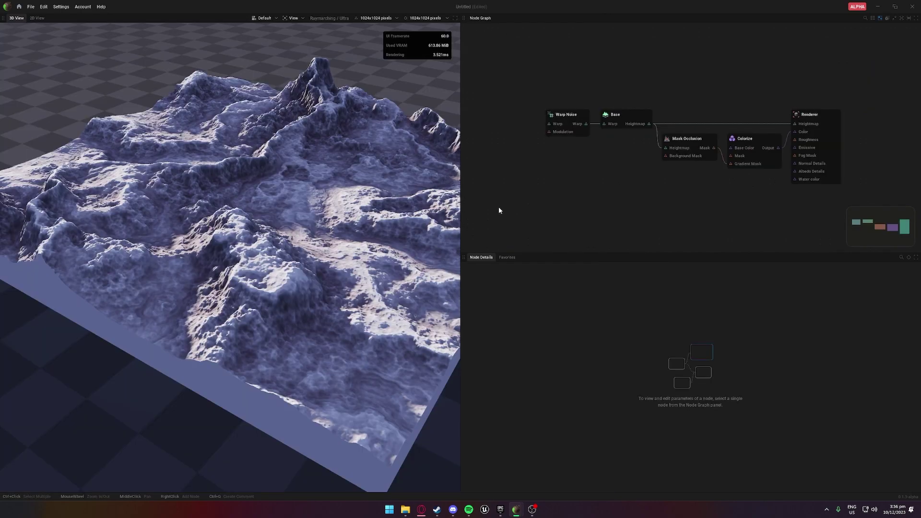
Delete the Mask Occlusion node from the new untitled project's graph.
scroll(576, 192, "down", 2)
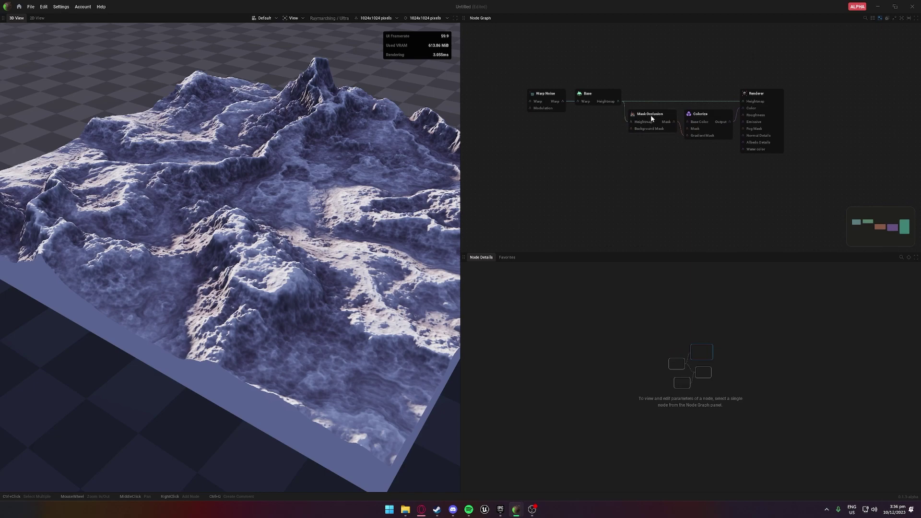
left_click_drag(651, 116, 614, 170)
key("Delete")
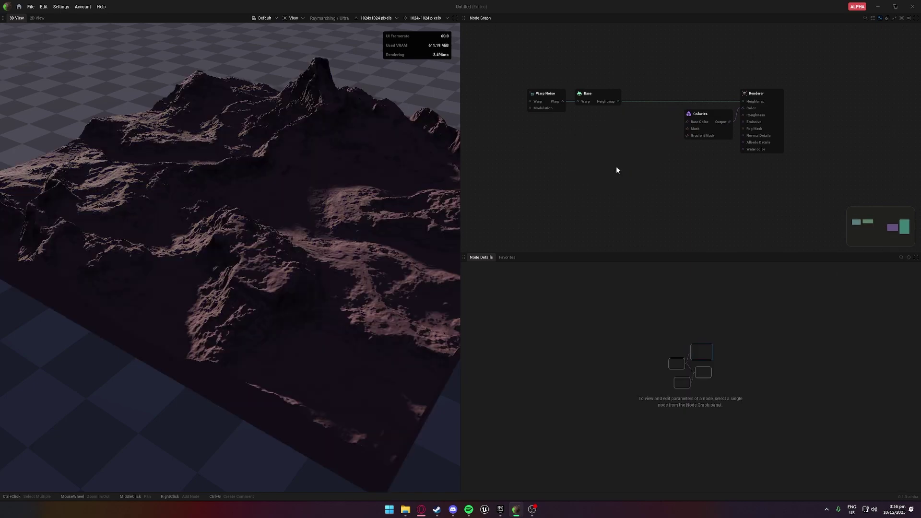
Set the Colorize node's mode to Single Color and its ground colour to white.
middle_click_drag(577, 159, 592, 186)
left_click(718, 144)
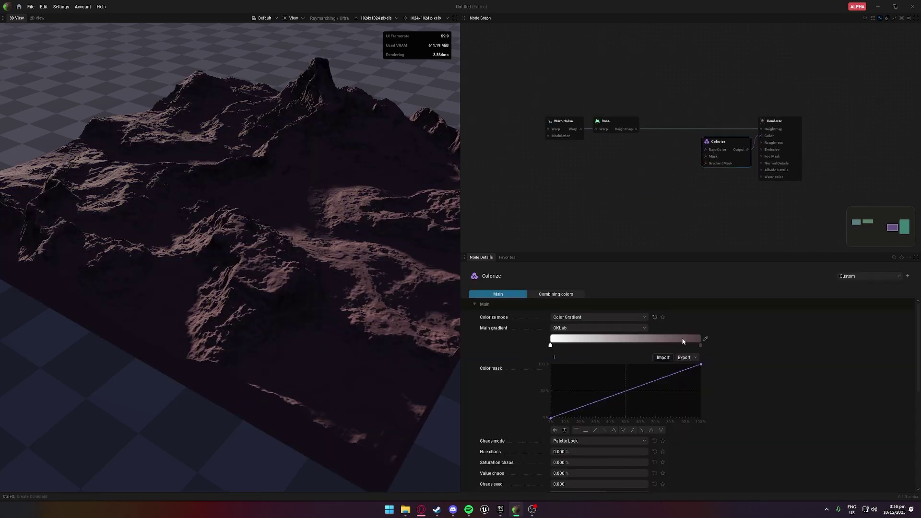
left_click(590, 318)
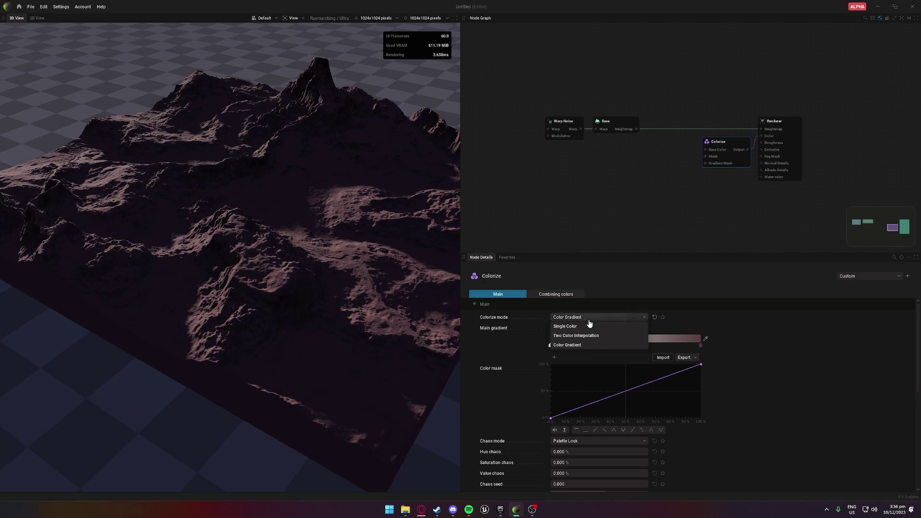
left_click(585, 327)
left_click(554, 328)
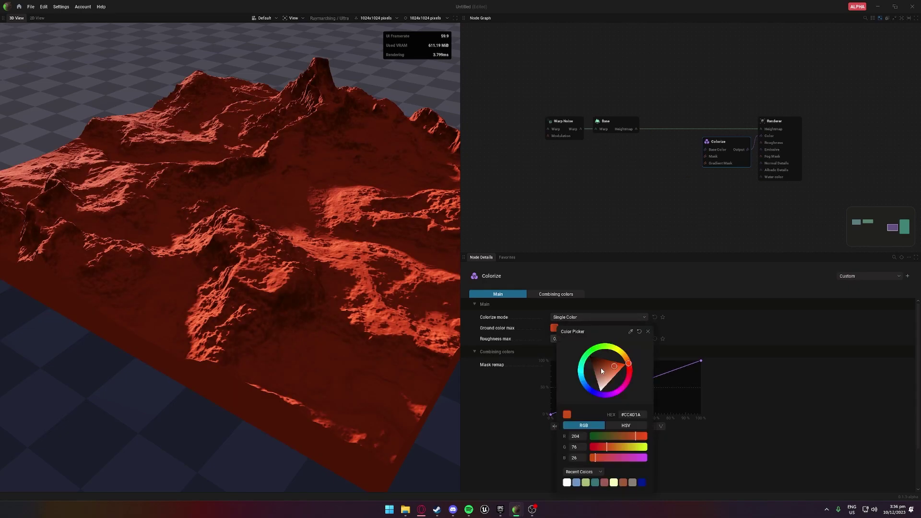
left_click_drag(601, 367, 594, 404)
left_click(384, 295)
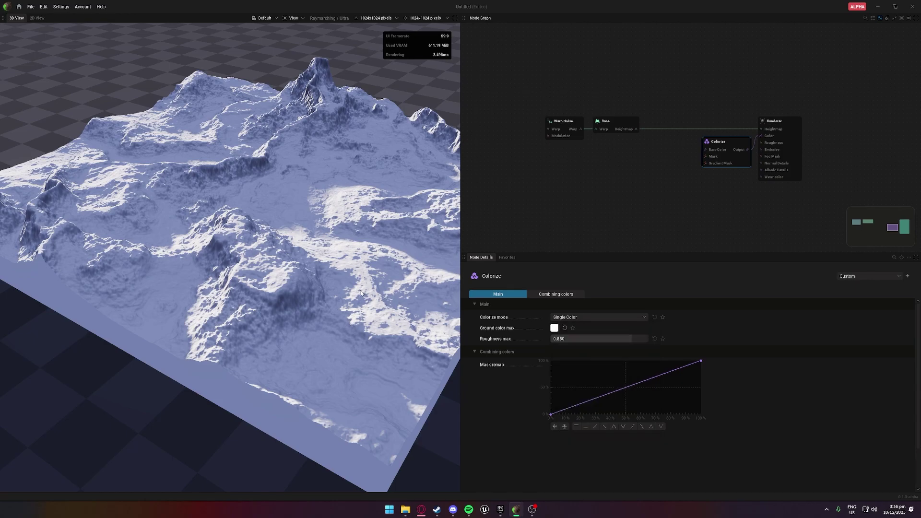
key("w")
right_click_drag(384, 295, 265, 243)
key("s")
key("w")
left_click_drag(266, 244, 268, 237)
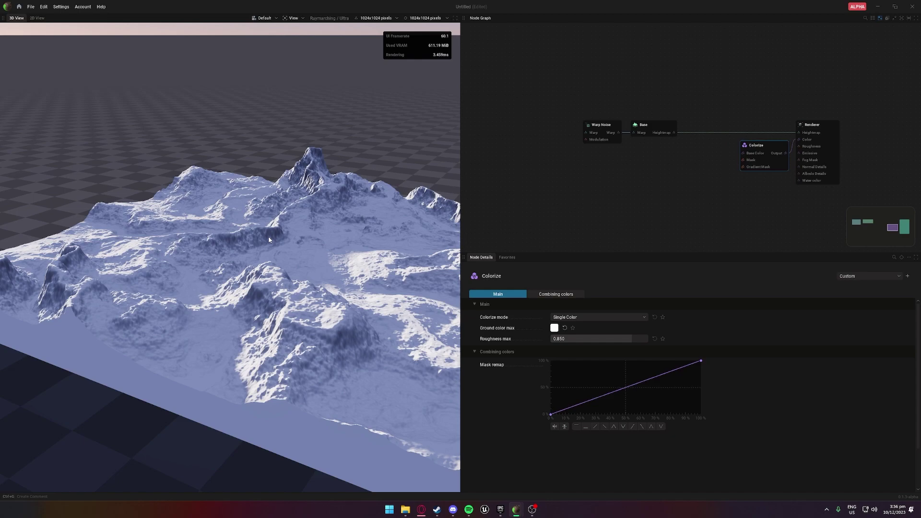
middle_click_drag(644, 160, 627, 163)
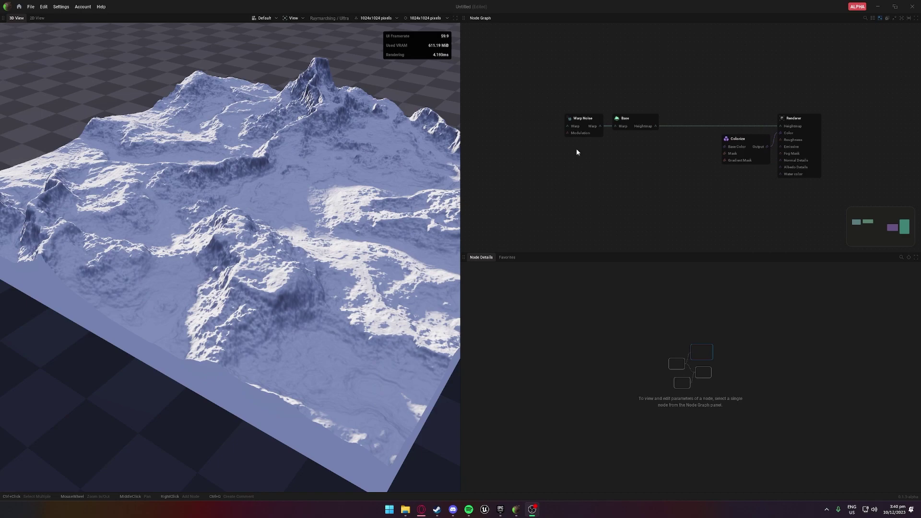
Set the Warp Noise node's rotation folding to 15 %, output warp amplitude to about 45.3 m and input warp amplitude modulation to 3.125 %.
left_click(593, 125)
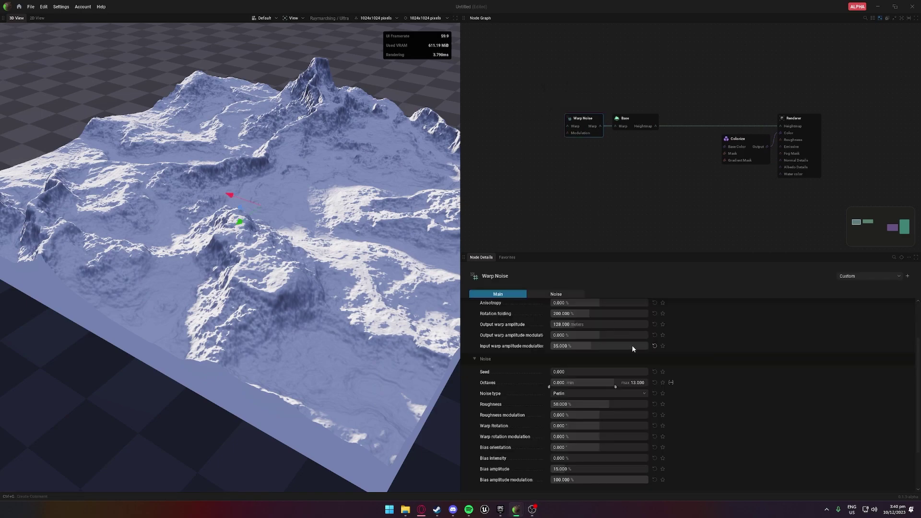
scroll(684, 353, "up", 3)
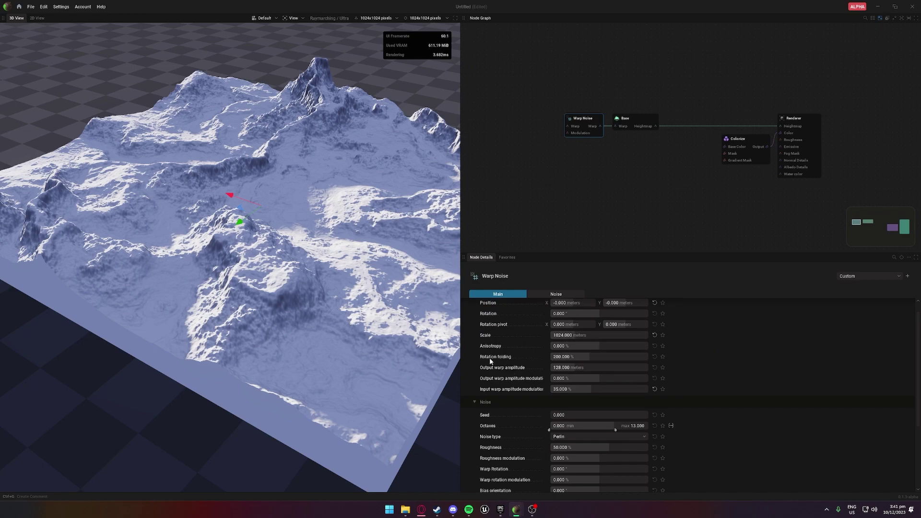
mouse_move(490, 361)
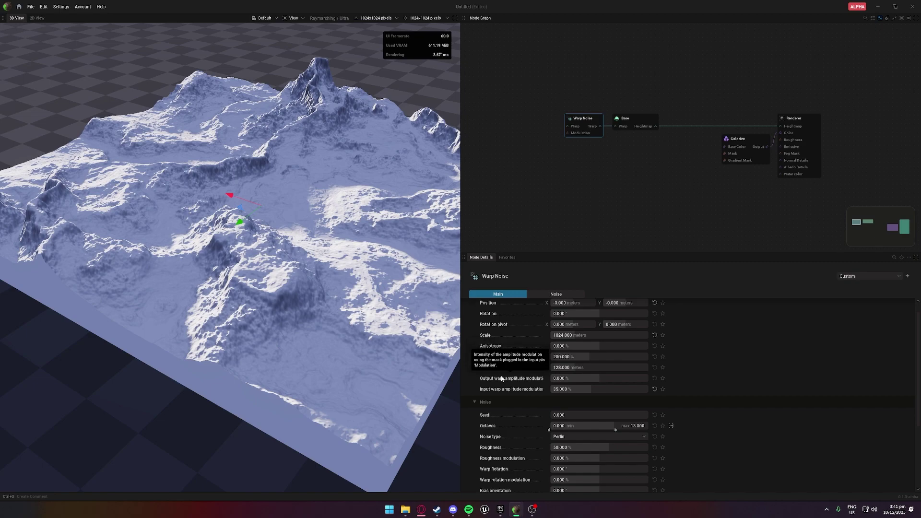
left_click_drag(583, 358, 554, 389)
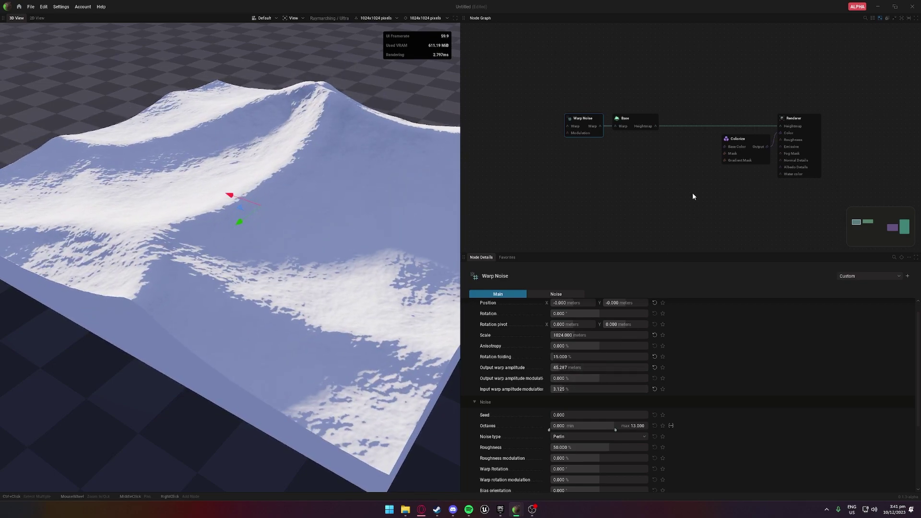
Reduce the Base node's main scale to about 542 m.
middle_click_drag(673, 166, 634, 215)
scroll(634, 215, "up", 2)
left_click(578, 151)
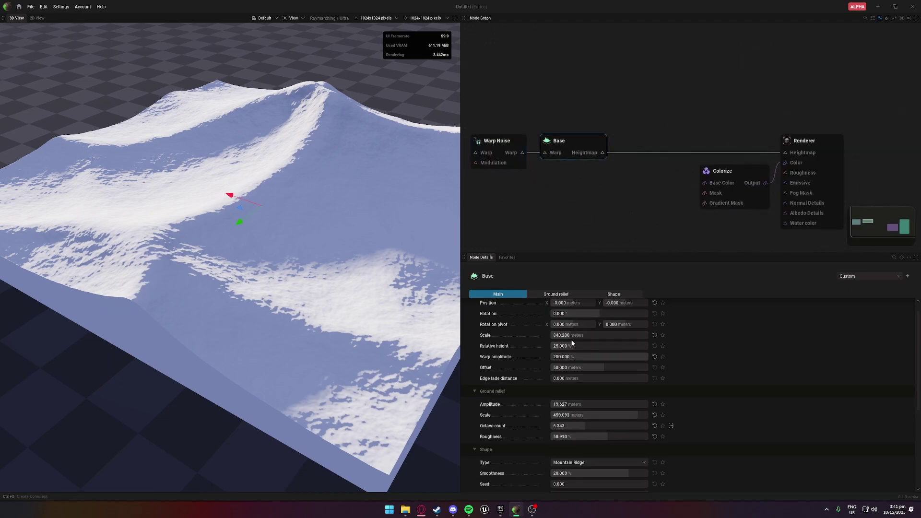
left_click_drag(571, 336, 549, 336)
scroll(372, 302, "down", 3)
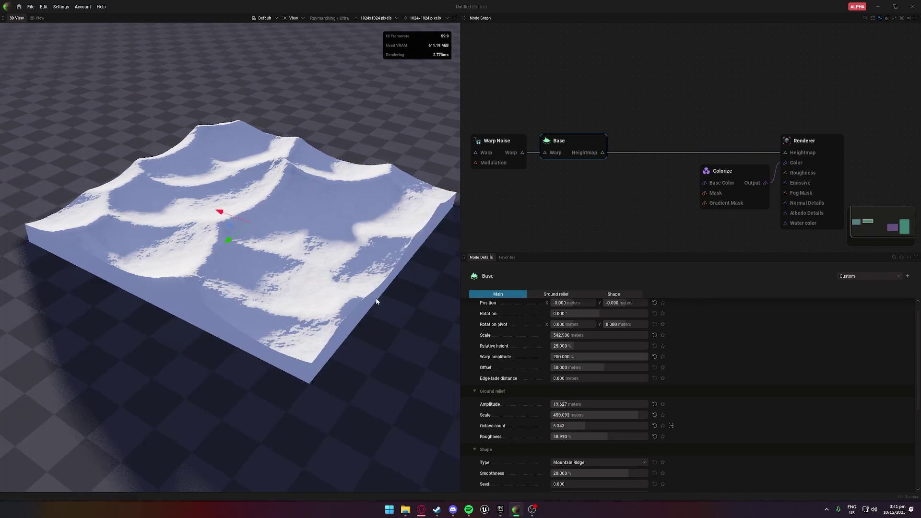
middle_click_drag(376, 300, 28, 266)
scroll(655, 363, "down", 1)
Reduce the Base node's shape smoothness to about 8.8 %.
scroll(653, 362, "down", 3)
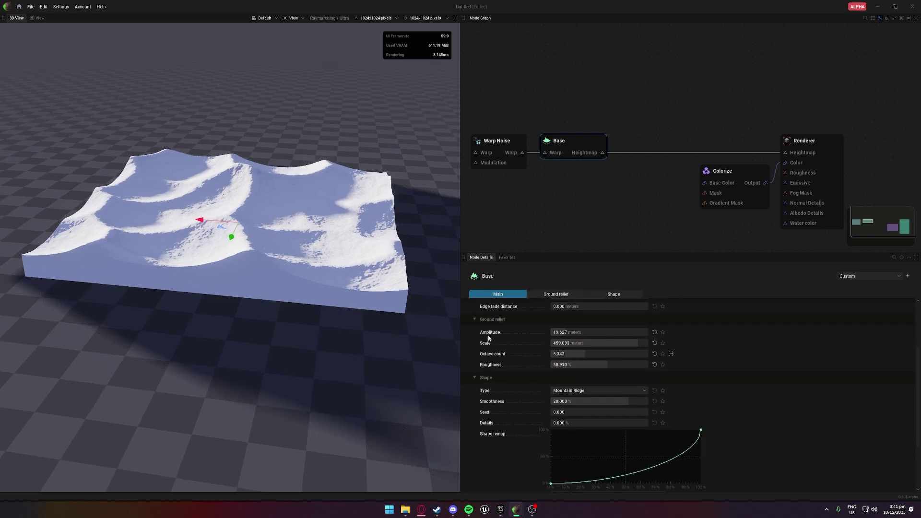
scroll(379, 312, "up", 5)
middle_click_drag(379, 312, 283, 278)
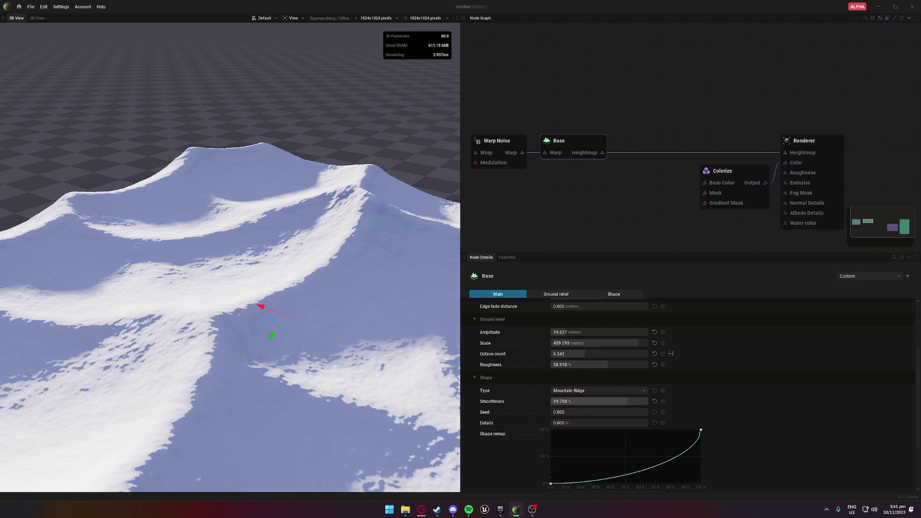
left_click_drag(627, 401, 585, 401)
middle_click_drag(422, 320, 261, 304)
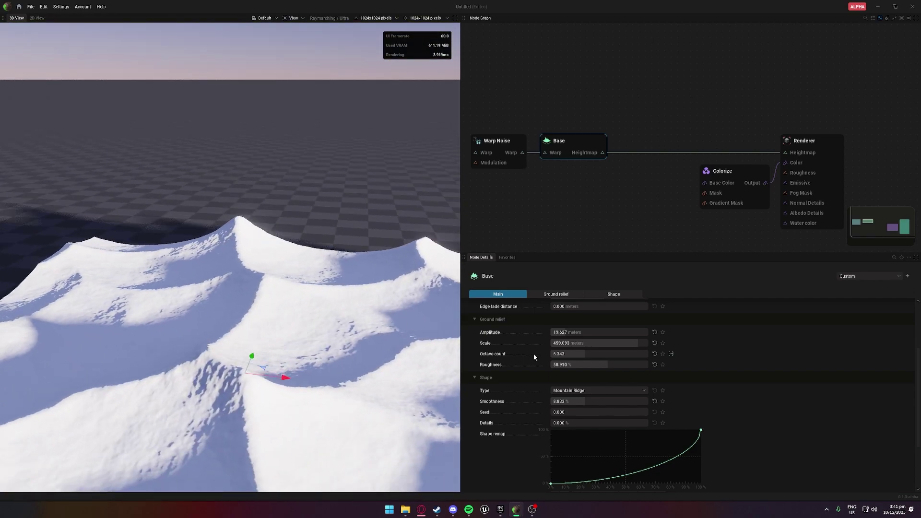
Set the Base node's main scale to about 502 m, relative height to 27.64 % and ground relief amplitude to 3.84 m.
scroll(537, 362, "up", 3)
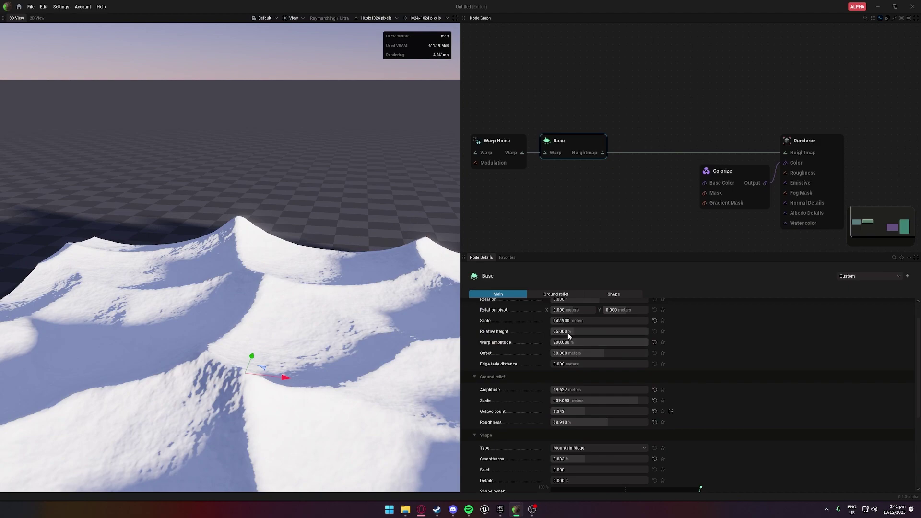
mouse_move(570, 335)
left_mouse_down()
mouse_move(579, 335)
mouse_move(559, 322)
left_mouse_up()
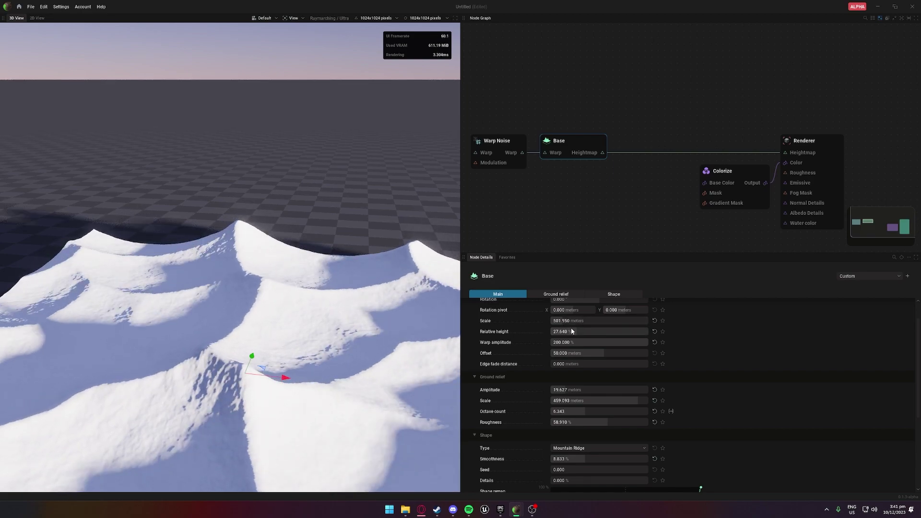
scroll(572, 329, "down", 2)
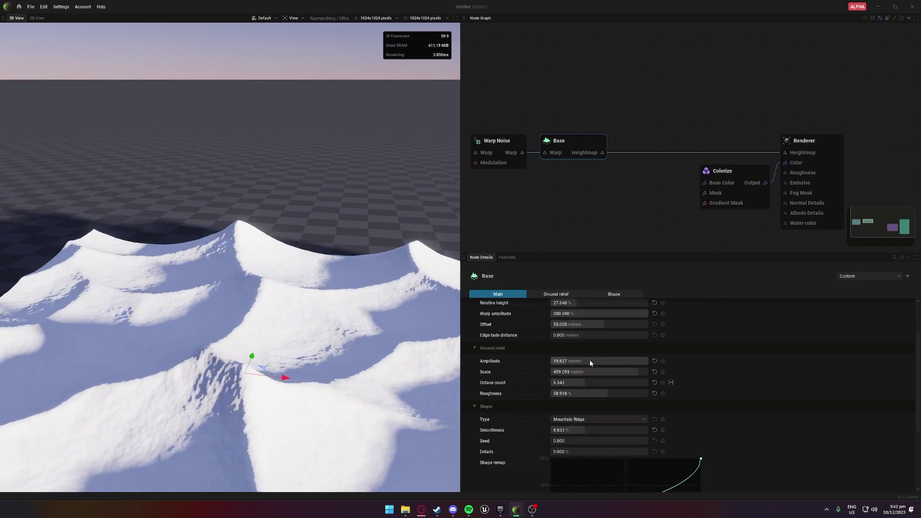
left_click_drag(589, 361, 564, 360)
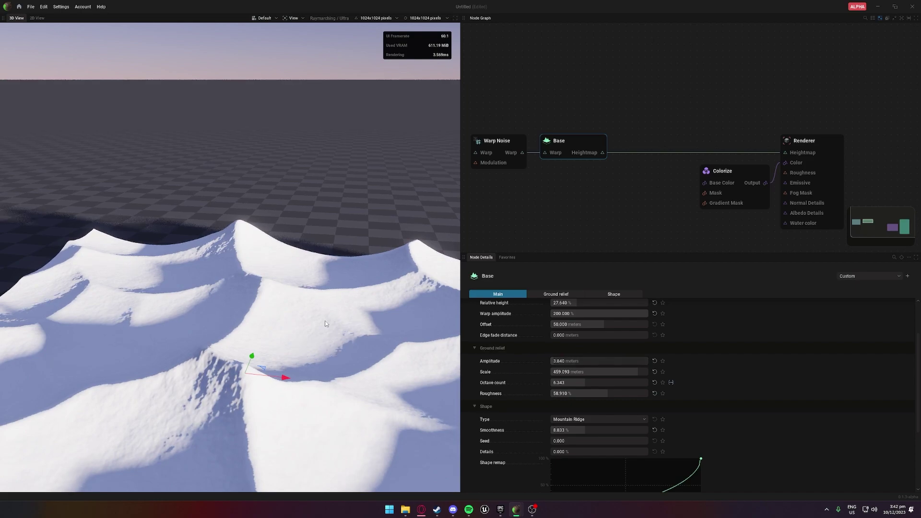
Set the Base node's ground relief amplitude to 1.28 m, scale to about 35.1 m, octave count to about 17.8 and roughness to 43.9 %.
left_click_drag(327, 324, 187, 264)
left_click_drag(579, 362, 557, 361)
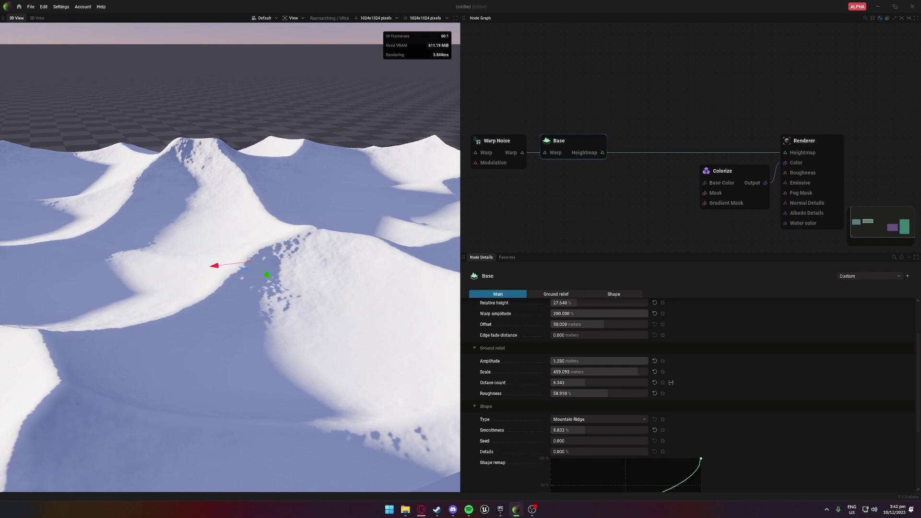
left_click_drag(618, 372, 554, 372)
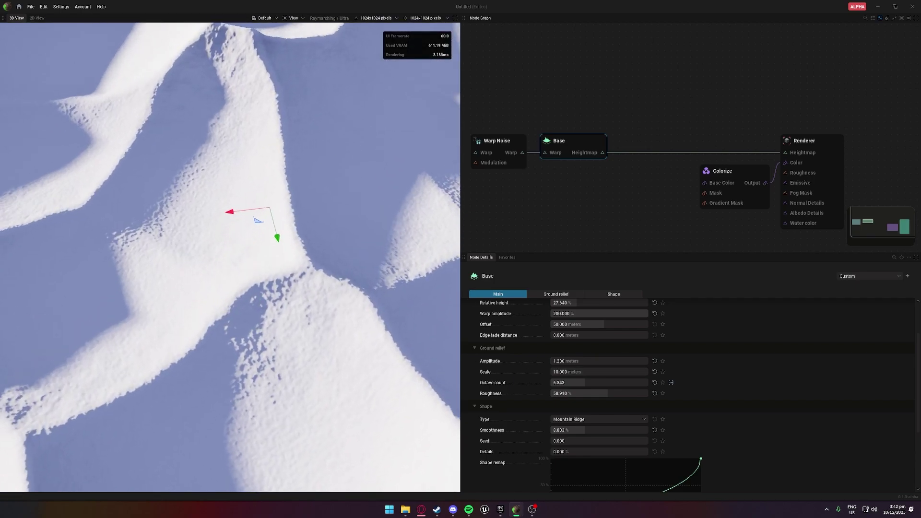
middle_click_drag(230, 257, 274, 216)
left_click_drag(573, 377, 592, 394)
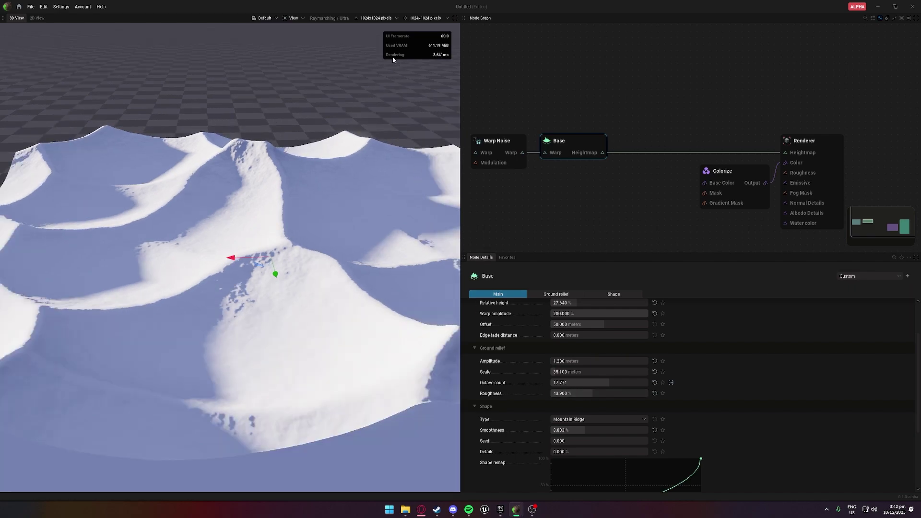
Increase the terrain resolution to 0.5 m/pixel.
left_click(373, 19)
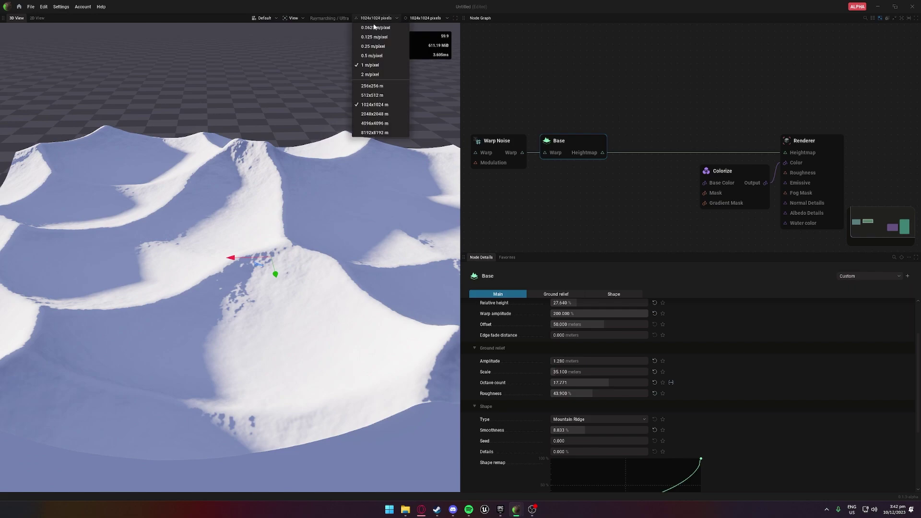
left_click(383, 56)
middle_click_drag(357, 185, 434, 223)
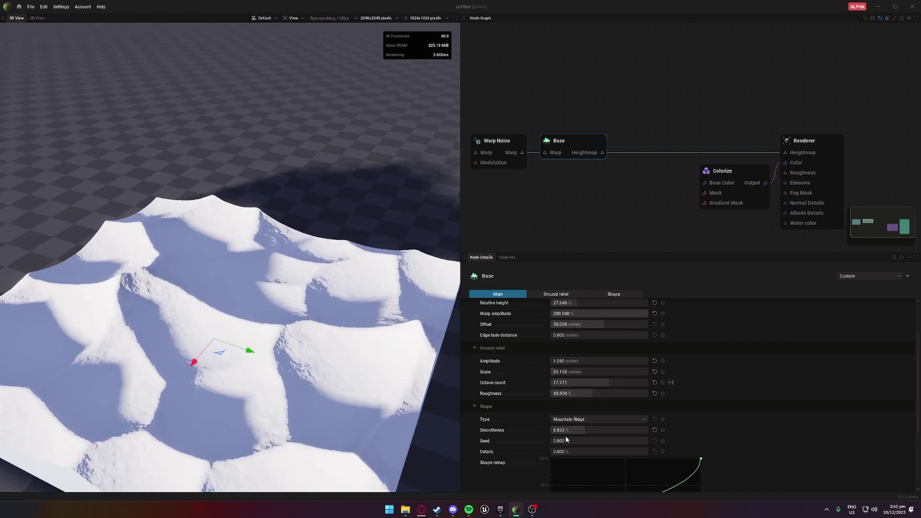
scroll(363, 383, "up", 2)
left_click_drag(363, 382, 501, 407)
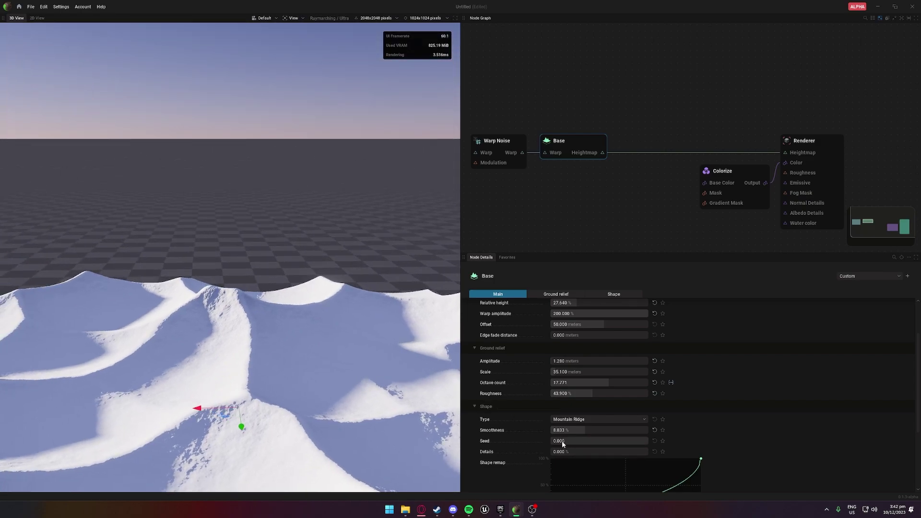
Set the Base node's main scale to about 597.5 m and its relative height to about 17.08 %.
left_click_drag(562, 442, 610, 443)
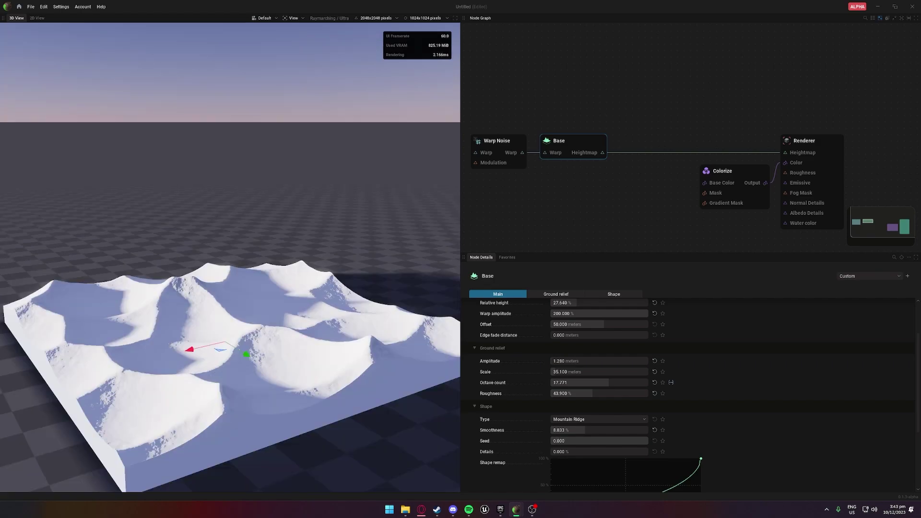
scroll(580, 433, "up", 2)
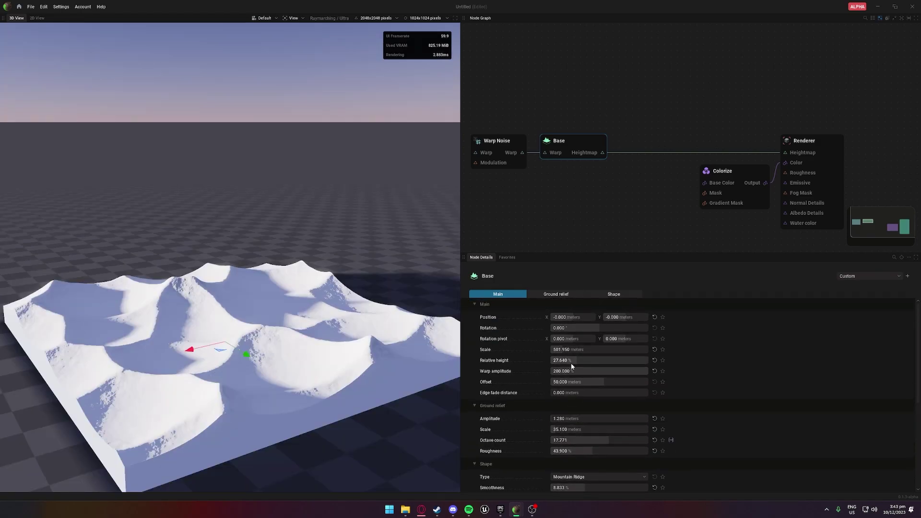
left_click_drag(591, 349, 573, 361)
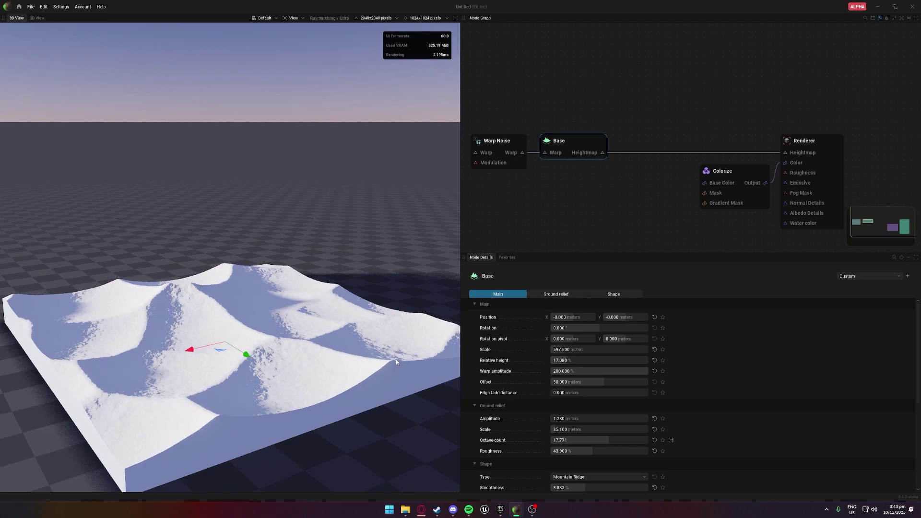
middle_click_drag(268, 355, 444, 357)
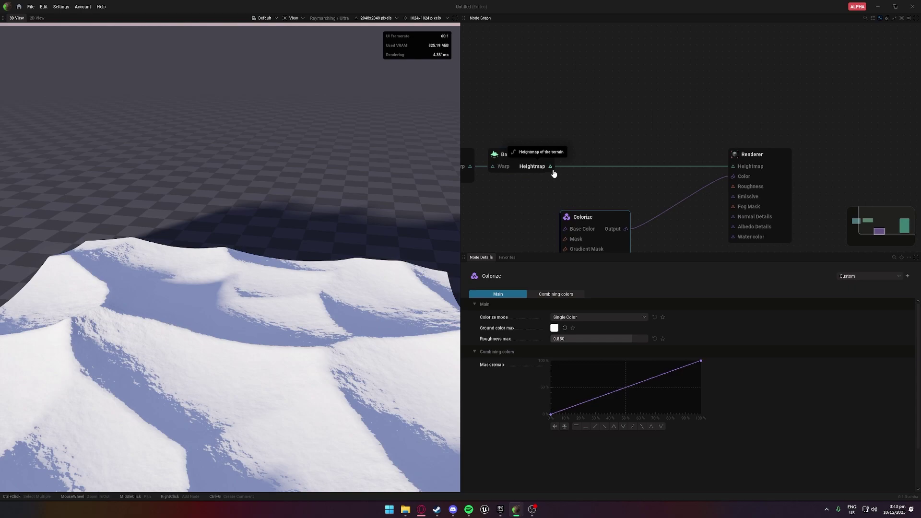
Add a Fast Erosion node fed by the Base node's heightmap and preview its heightmap output.
scroll(238, 361, "down", 3)
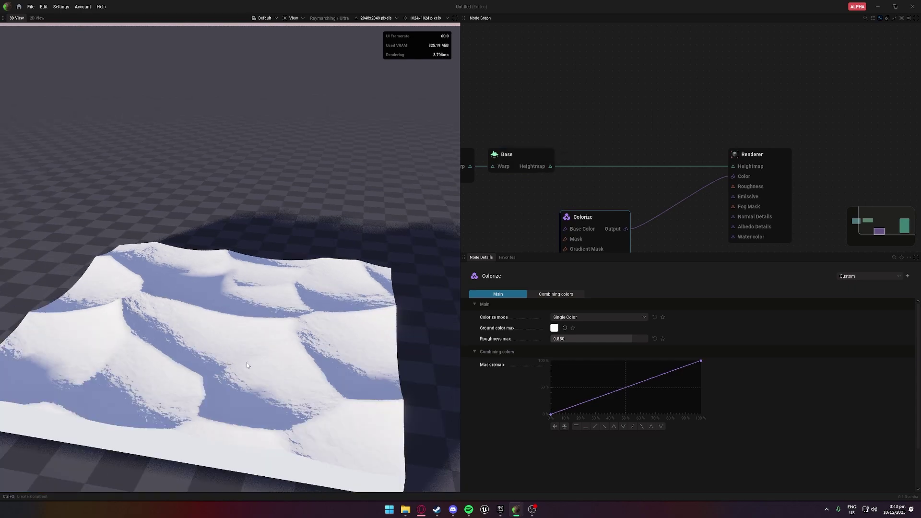
middle_click_drag(246, 363, 221, 344)
scroll(216, 339, "up", 3)
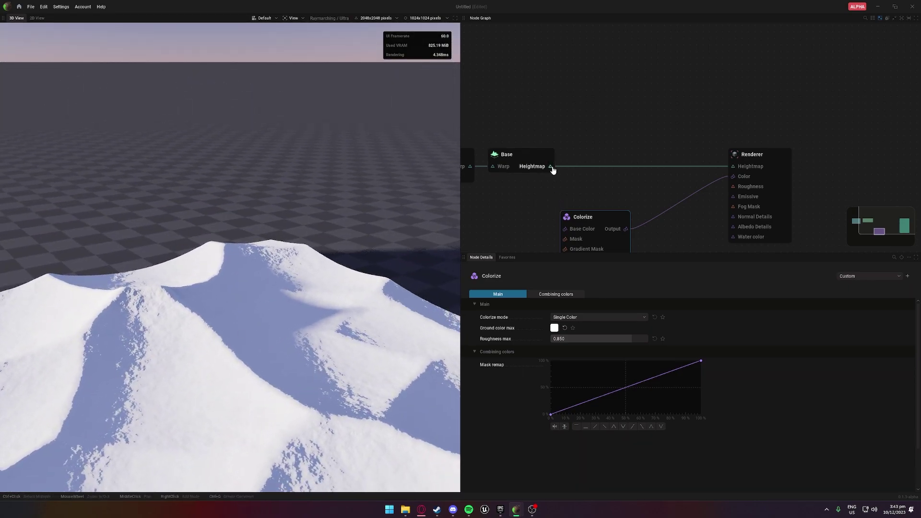
left_click_drag(551, 167, 584, 119)
mouse_move(594, 123)
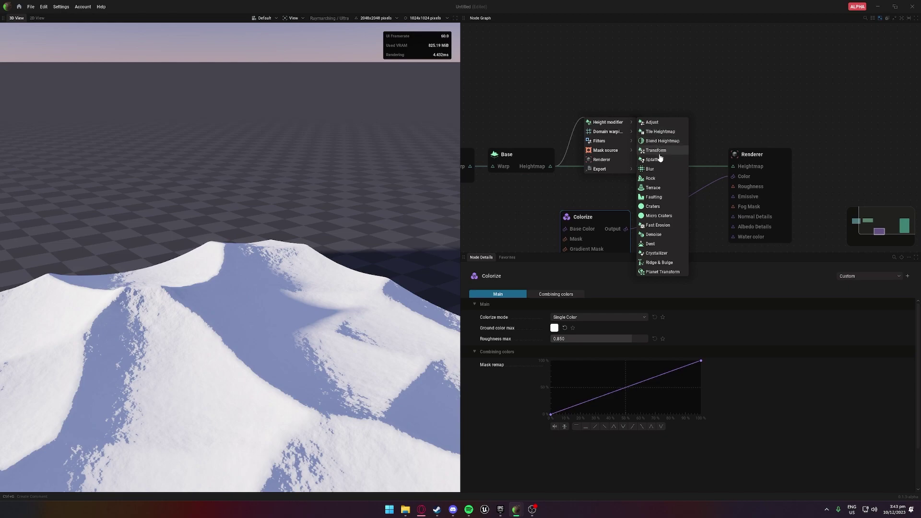
left_click(659, 226)
left_click(647, 123)
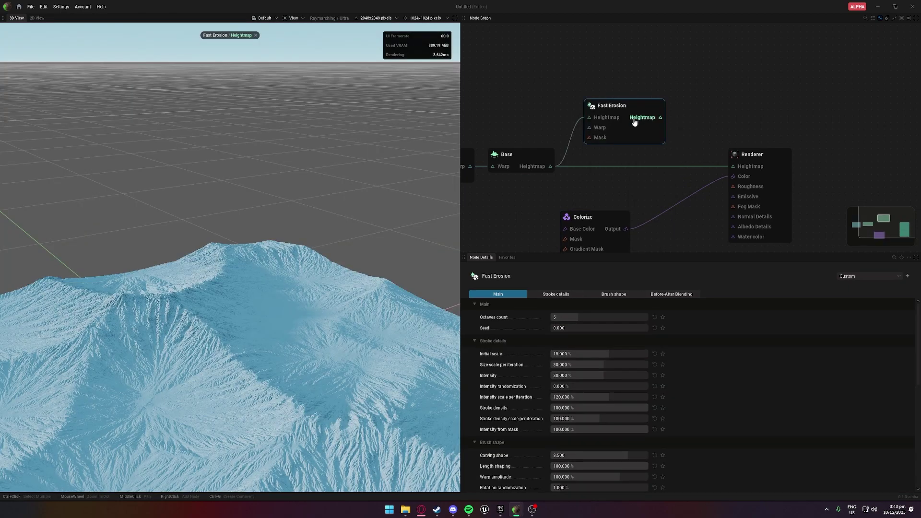
Set the Fast Erosion node's initial scale to about 4.667 % and size scale per iteration to about 1.718 %.
left_click_drag(269, 292, 340, 271)
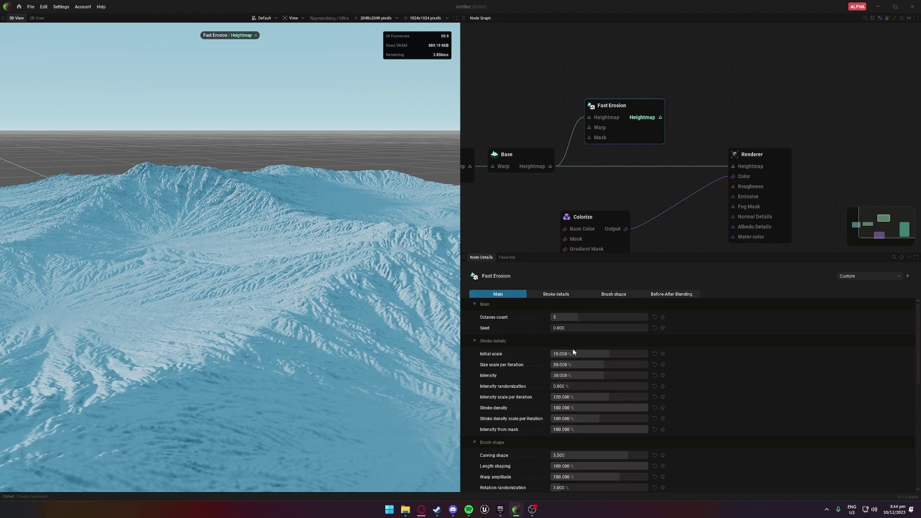
left_click_drag(603, 357, 554, 365)
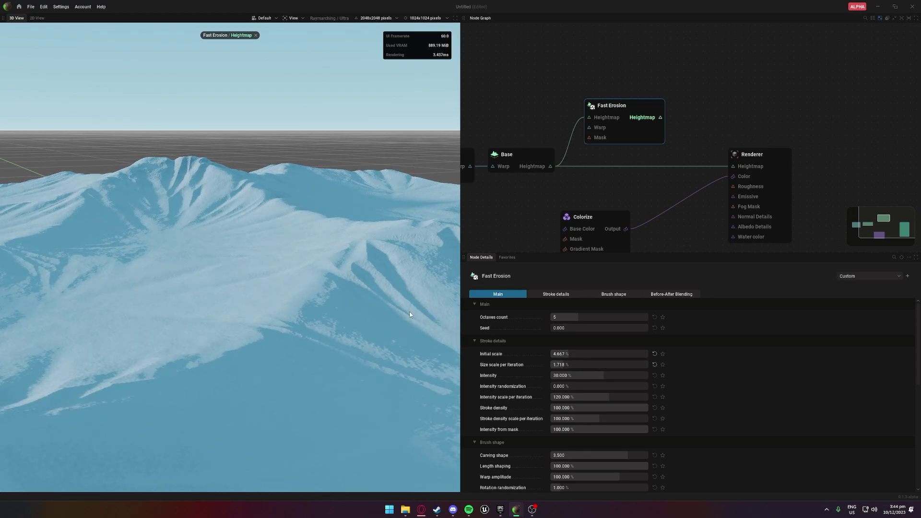
left_click_drag(230, 240, 269, 316)
left_click_drag(384, 302, 319, 307)
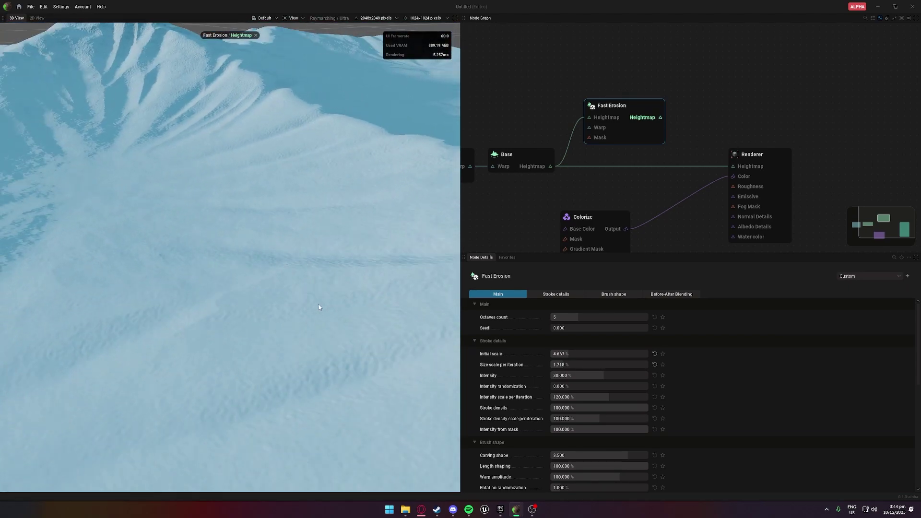
Set the Fast Erosion node's intensity to about 13.278 % and intensity randomization to about 58.667 %.
left_click_drag(596, 381, 576, 375)
mouse_move(376, 321)
left_mouse_down()
mouse_move(377, 279)
mouse_move(376, 302)
mouse_move(361, 318)
left_mouse_up()
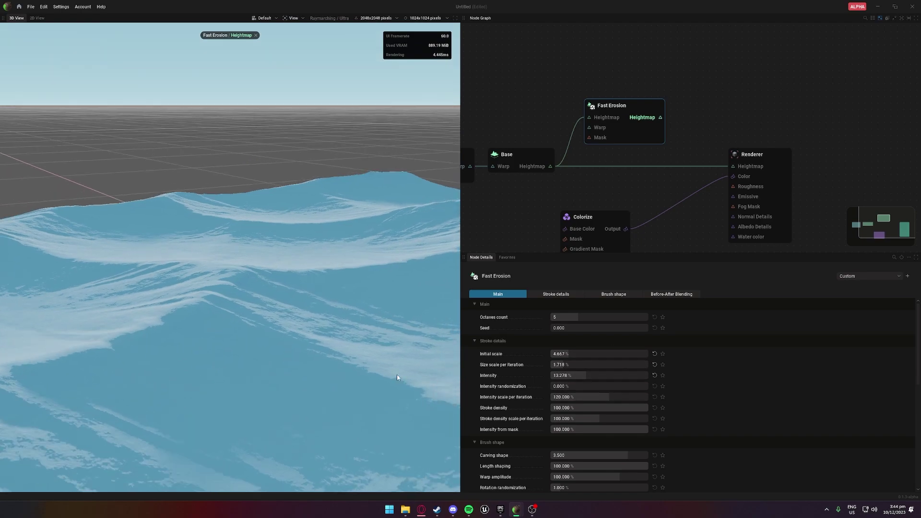
left_click_drag(559, 387, 594, 386)
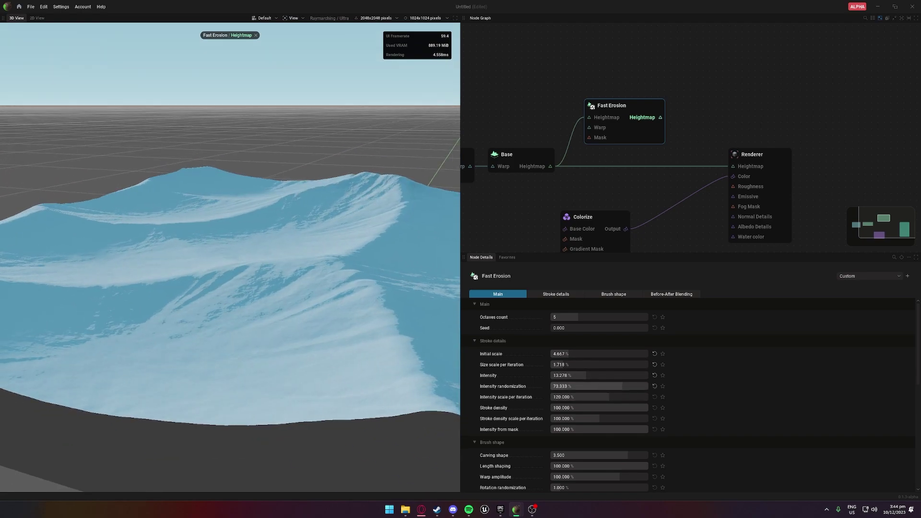
scroll(549, 389, "down", 1)
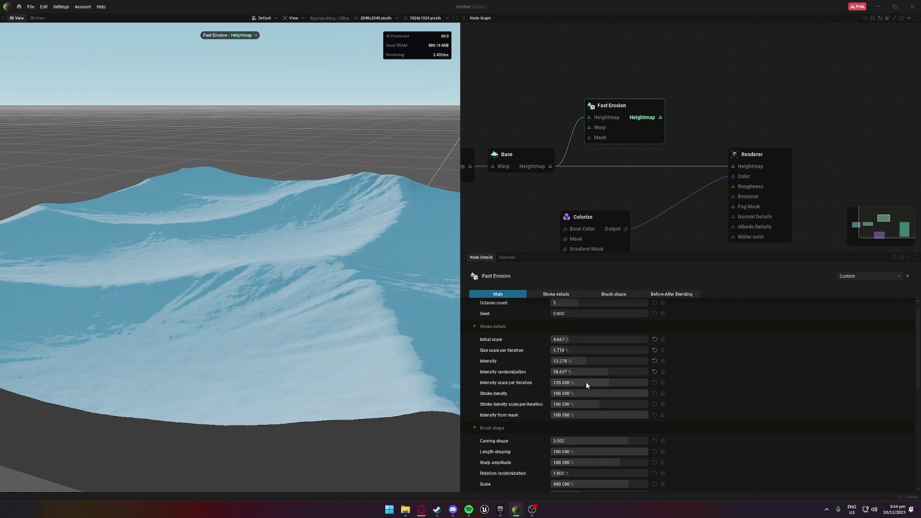
Set the Fast Erosion node's intensity scale per iteration to about 147.333 % and stroke density to about 31 %.
mouse_move(610, 381)
left_mouse_down()
mouse_move(586, 382)
mouse_move(602, 382)
left_mouse_up()
scroll(590, 391, "down", 1)
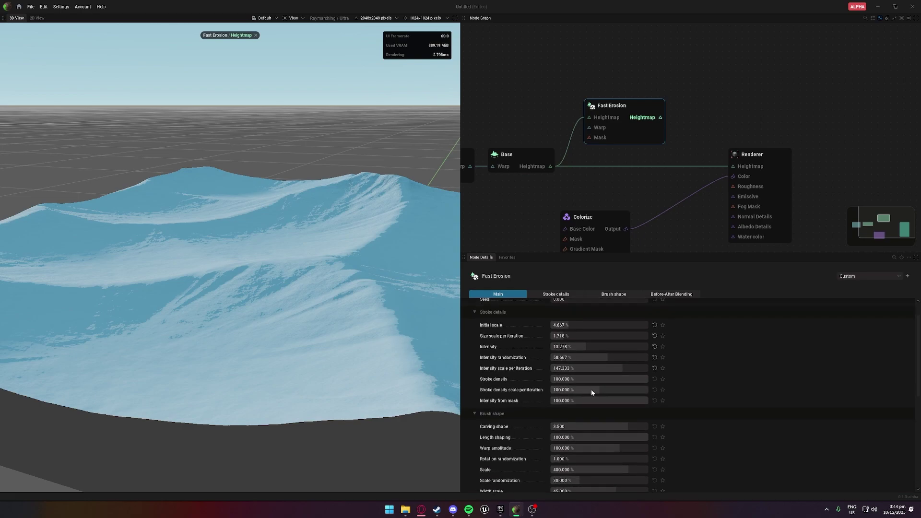
left_click_drag(612, 378, 582, 379)
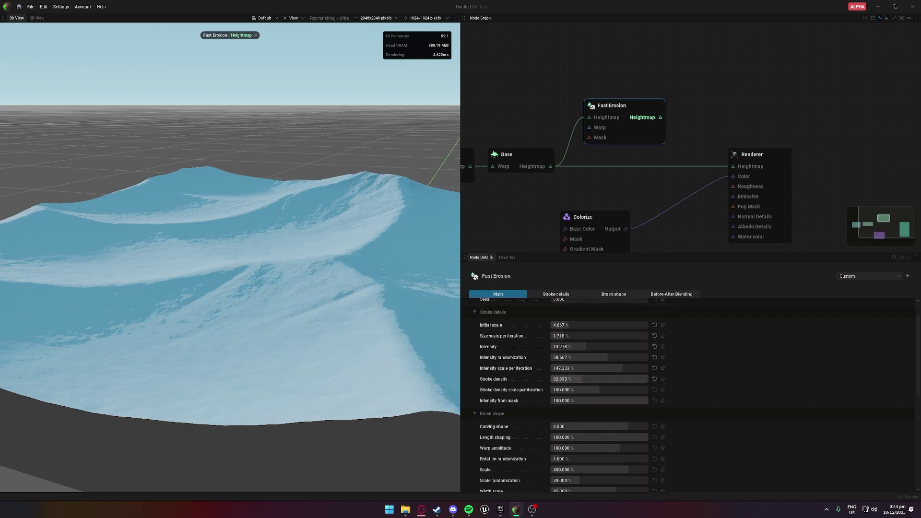
Examine the eroded dune ridges up close from several angles.
scroll(404, 334, "up", 2)
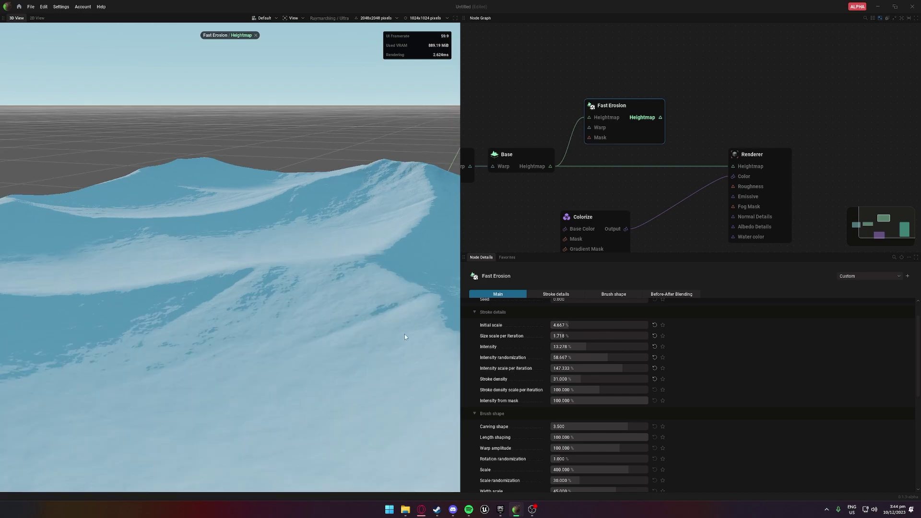
left_click_drag(405, 335, 332, 301)
scroll(380, 277, "up", 2)
left_click_drag(304, 341, 319, 313)
middle_click_drag(319, 313, 268, 293)
middle_click_drag(193, 389, 169, 296)
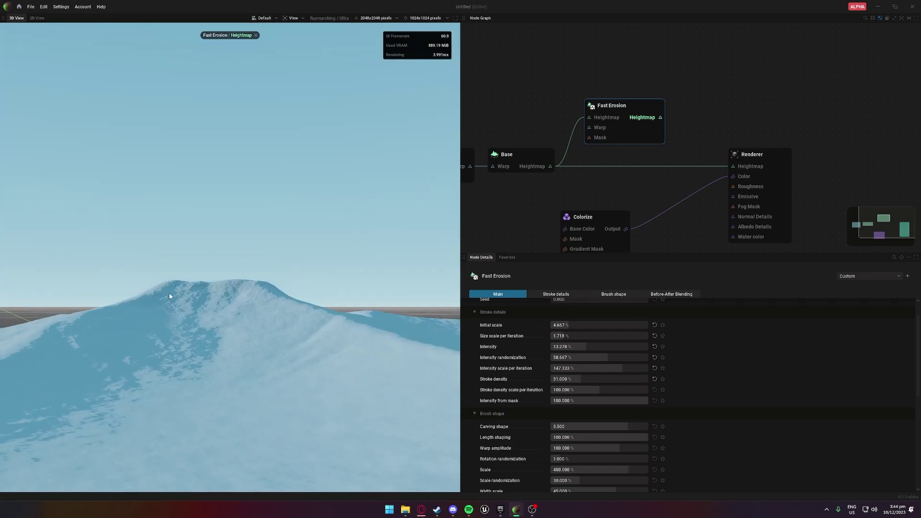
middle_click_drag(296, 325, 351, 322)
Reduce the Base node's shape smoothness to 2.5 %.
middle_click_drag(555, 189, 672, 198)
left_click(636, 167)
scroll(591, 403, "down", 1)
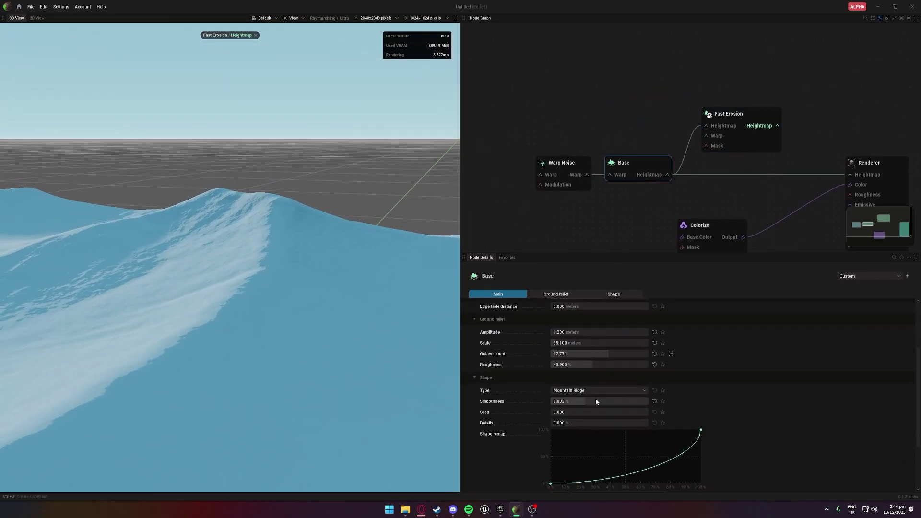
left_click_drag(597, 402, 557, 402)
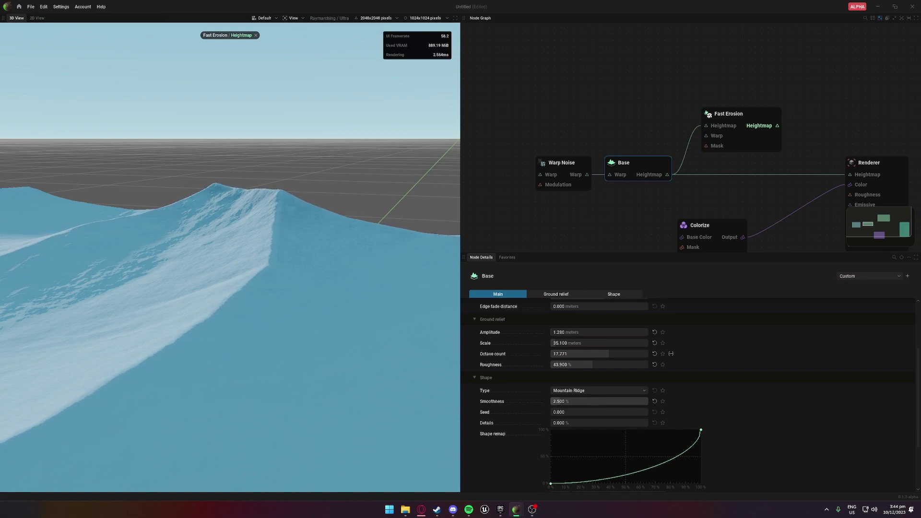
Inspect the sharpened ridges and slopes across the whole eroded terrain, from above and close up.
scroll(312, 339, "down", 2)
middle_click_drag(312, 339, 273, 332)
scroll(277, 336, "down", 3)
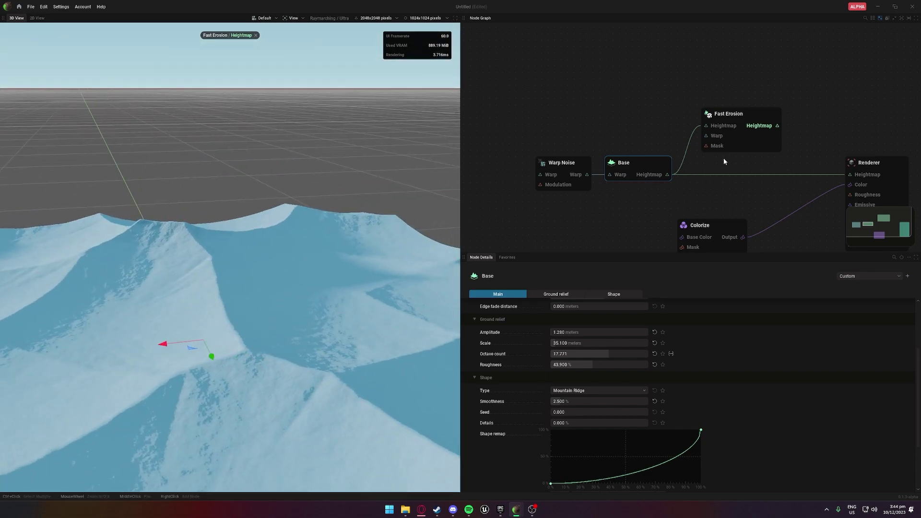
middle_click_drag(725, 160, 558, 214)
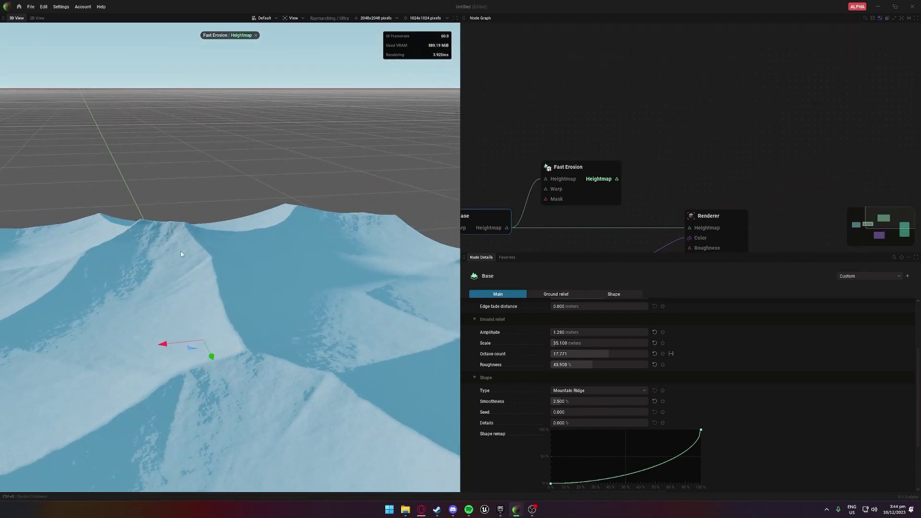
middle_click_drag(181, 255, 254, 227)
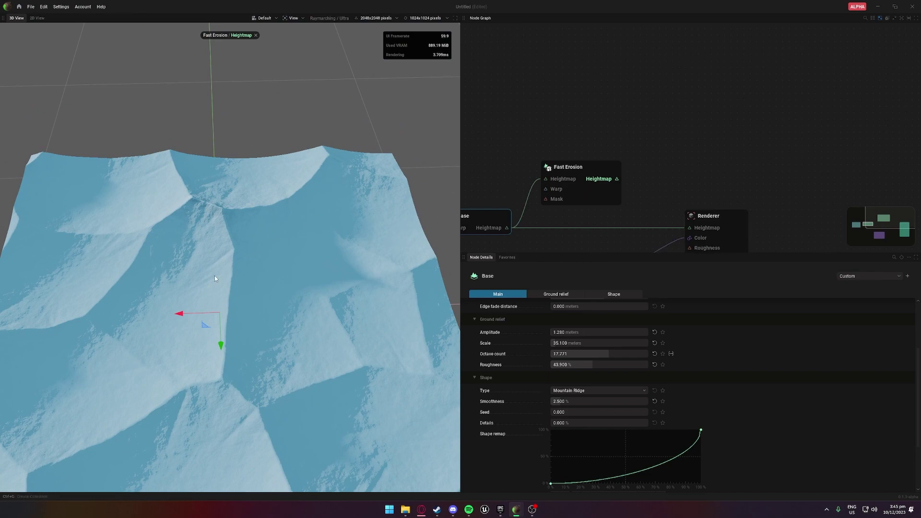
scroll(215, 279, "up", 3)
middle_click_drag(215, 278, 144, 151)
scroll(217, 201, "down", 5)
Close the Fast Erosion heightmap preview and connect the node's heightmap output to the Renderer's heightmap input.
middle_click_drag(655, 183, 707, 51)
left_click(256, 35)
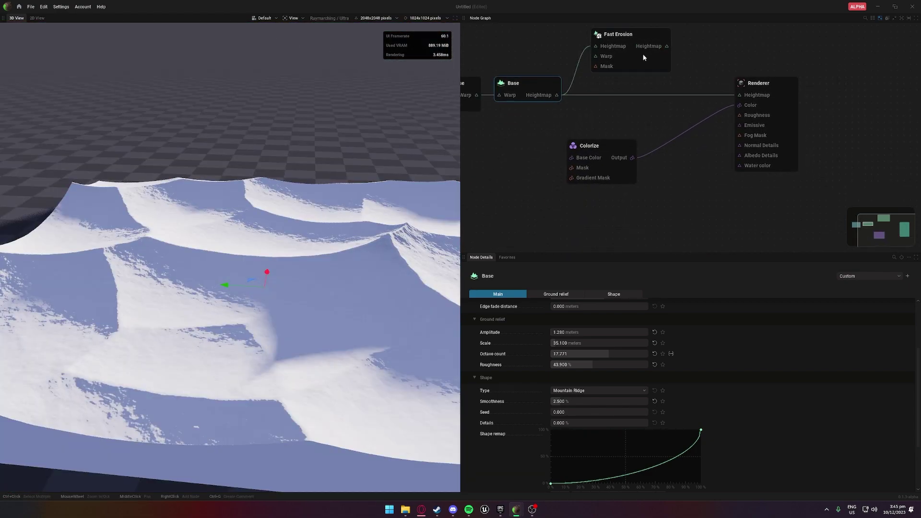
left_click_drag(667, 46, 741, 94)
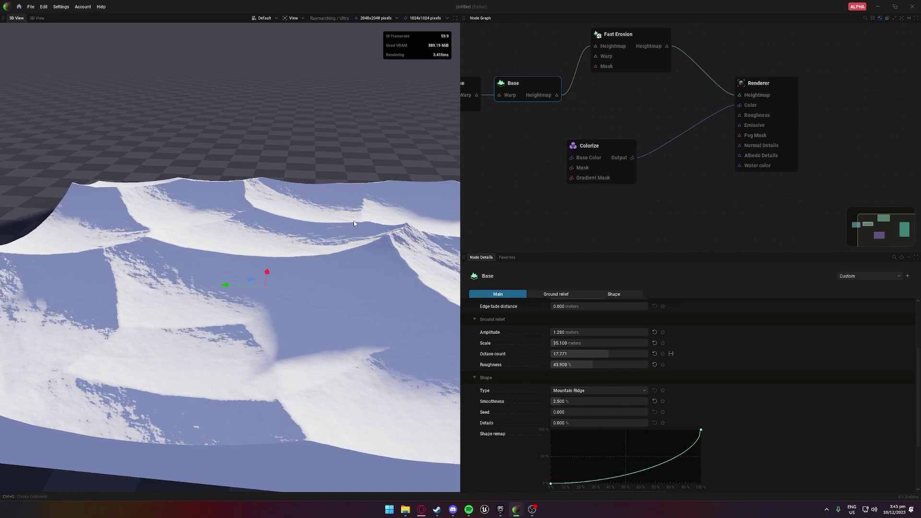
Set the Colorize node's maximum ground color to the sandy brown #987567 and check it on the dunes.
left_click(615, 152)
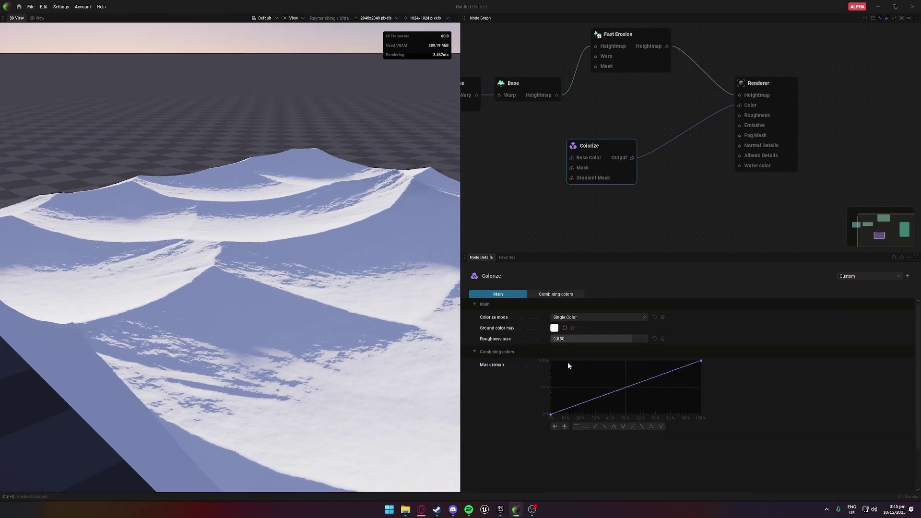
left_click(554, 328)
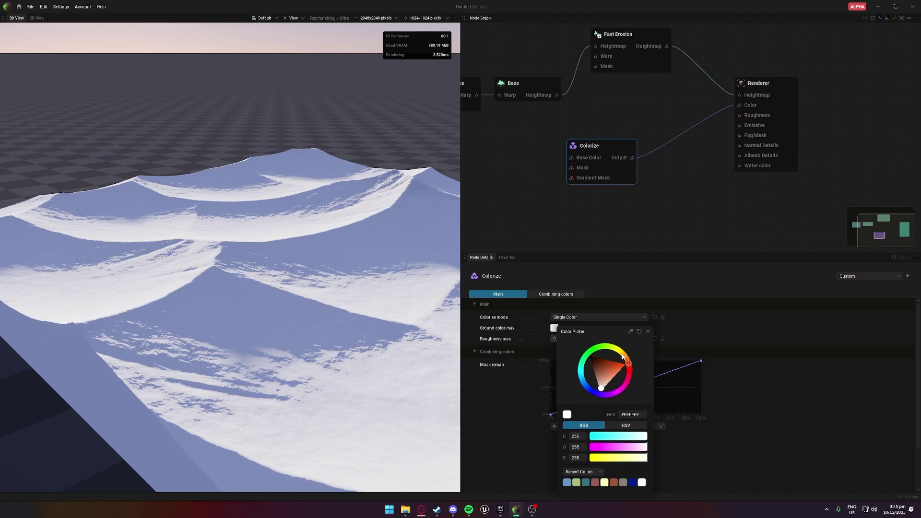
left_click_drag(612, 370, 603, 373)
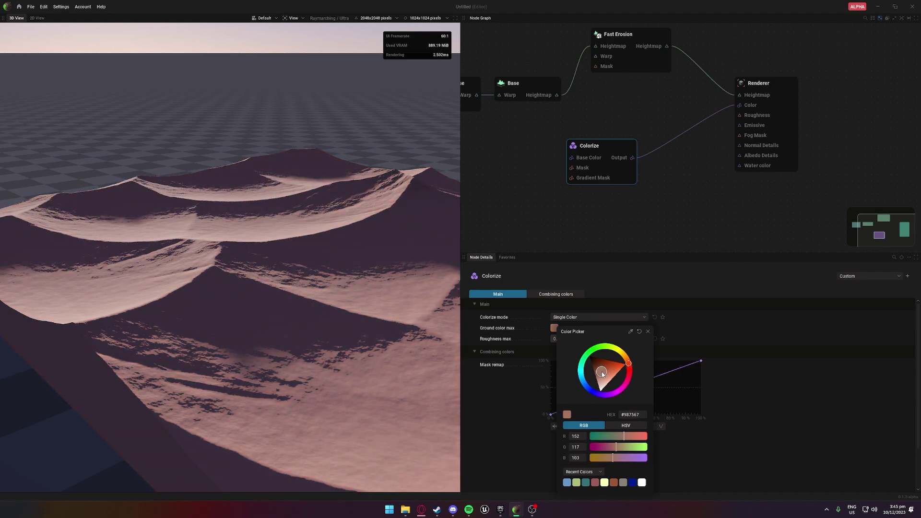
scroll(329, 312, "down", 5)
left_click_drag(329, 312, 298, 240)
scroll(297, 293, "up", 5)
left_click_drag(268, 316, 304, 285)
middle_click_drag(566, 90, 473, 180)
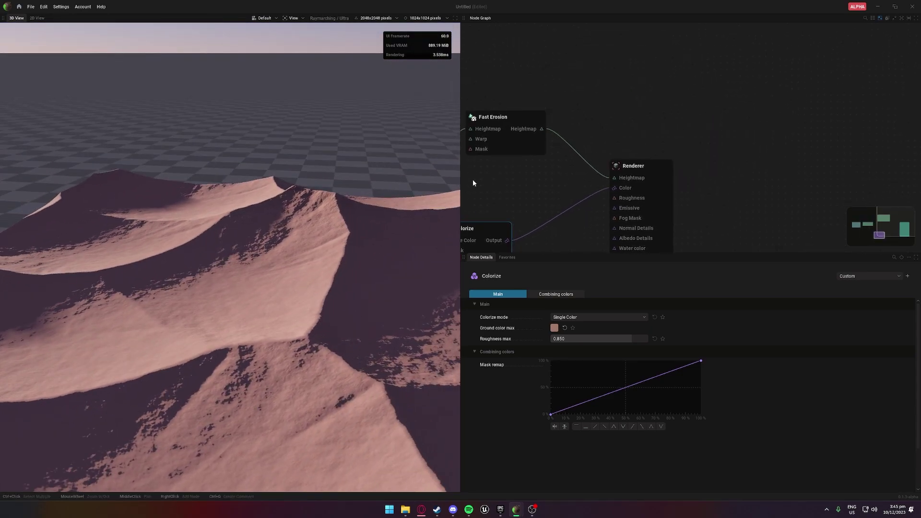
Add a Fluvial Erosion node fed by the Fast Erosion heightmap and connect its heightmap output to the Renderer's heightmap input.
middle_click_drag(643, 162, 518, 186)
left_click_drag(519, 188, 677, 198)
middle_click_drag(558, 176, 660, 219)
left_click_drag(519, 194, 622, 141)
mouse_move(643, 163)
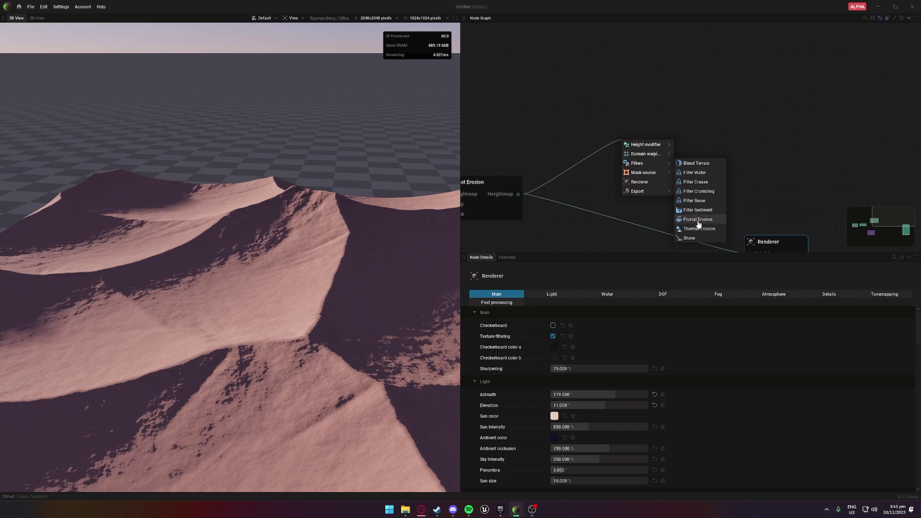
left_click(699, 219)
left_click_drag(614, 117, 658, 228)
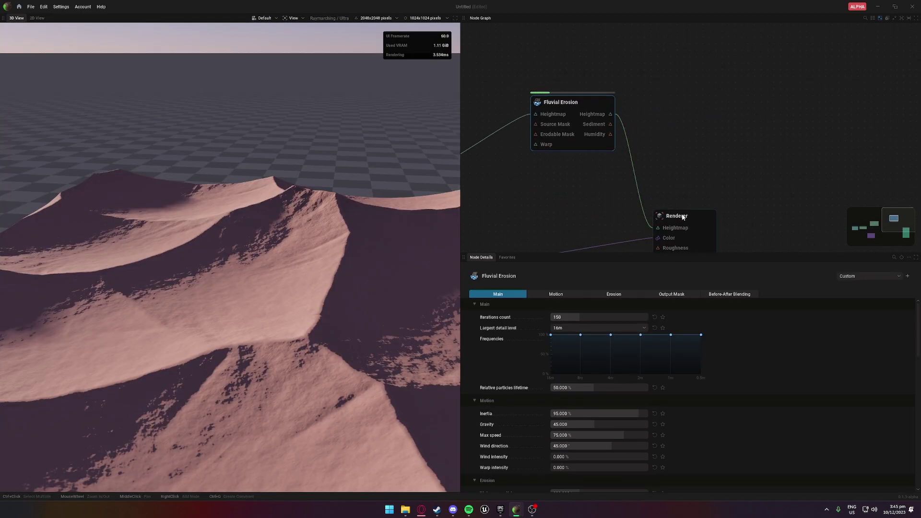
Preview the Fluvial Erosion heightmap and compare its ridges and slopes close up with the Fast Erosion heightmap.
left_click(597, 116)
scroll(312, 232, "down", 3)
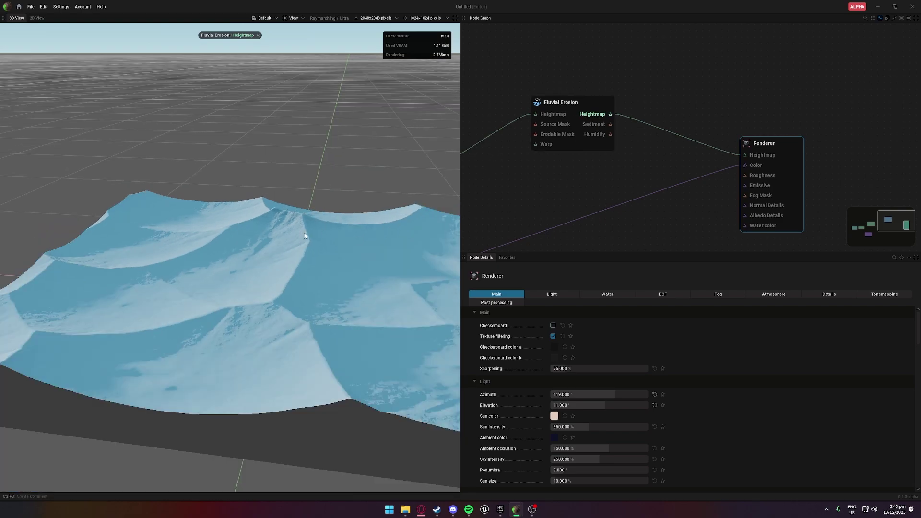
scroll(292, 240, "up", 3)
middle_click_drag(292, 240, 293, 242)
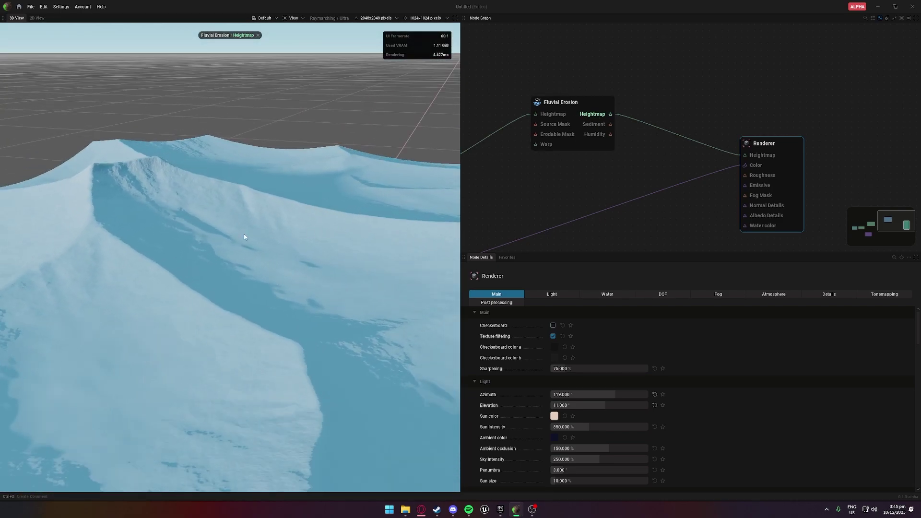
middle_click_drag(537, 162, 700, 109)
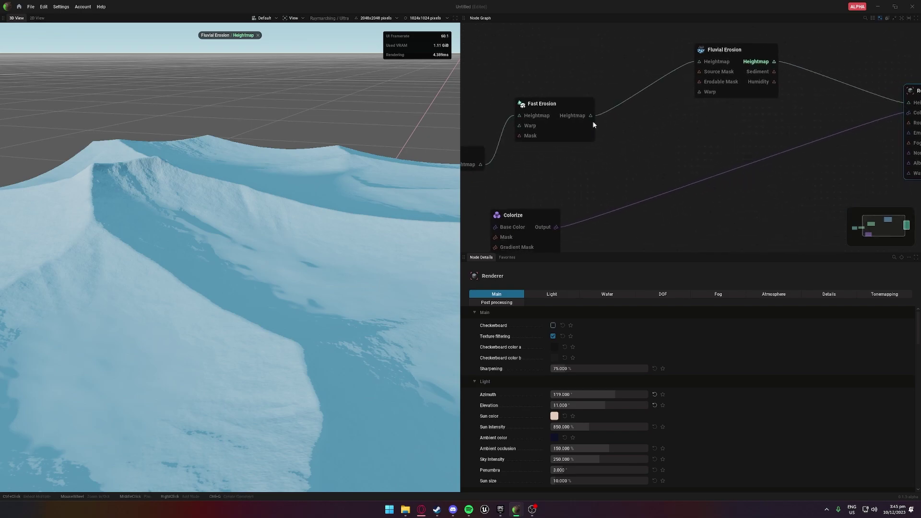
left_click(574, 120)
middle_click_drag(656, 133, 564, 155)
left_click(680, 86)
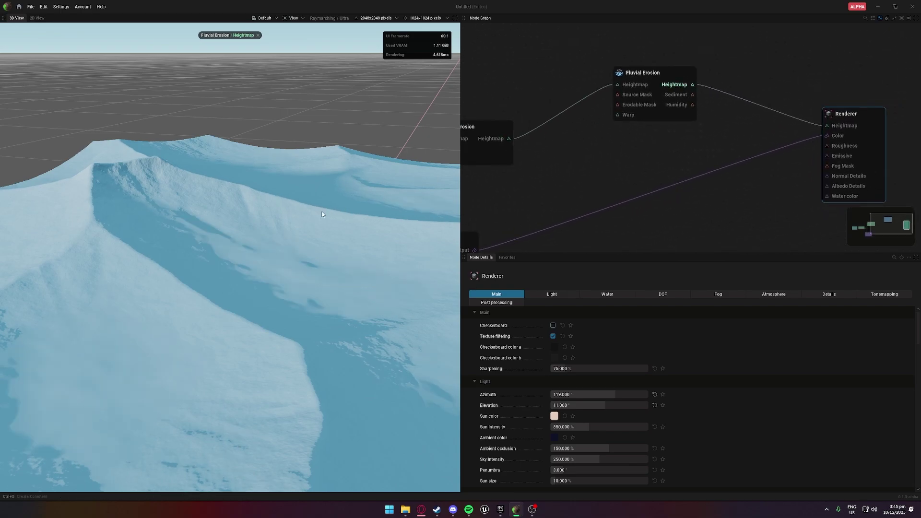
middle_click_drag(323, 214, 321, 214)
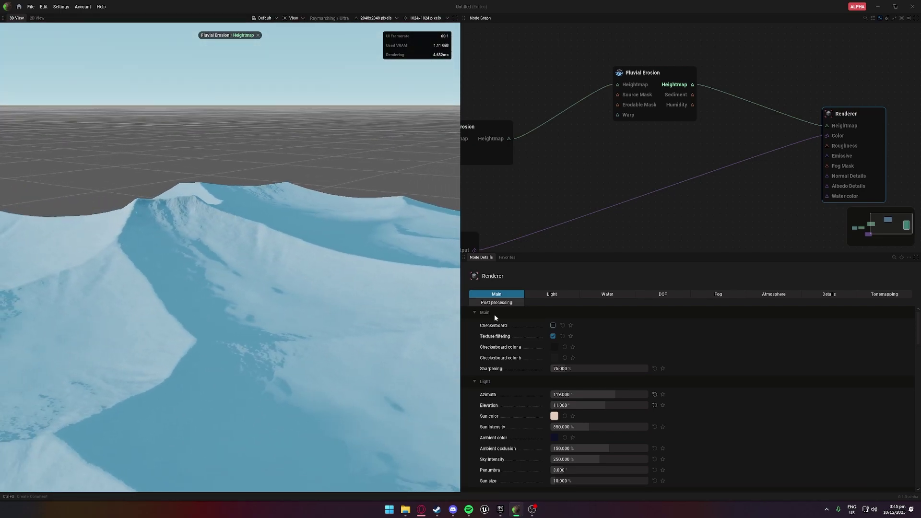
Try 0125m as the Fluvial Erosion node's largest detail level and check the slopes around the main peak.
left_click(660, 73)
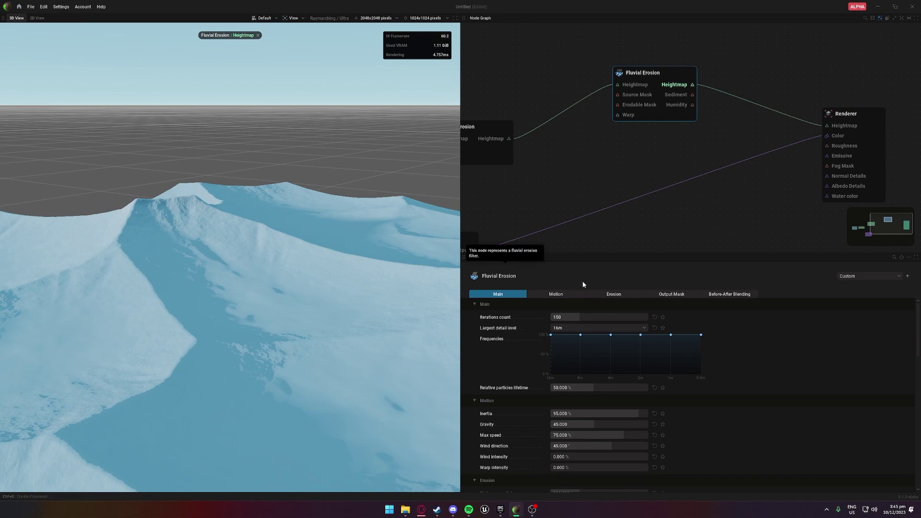
left_click(584, 328)
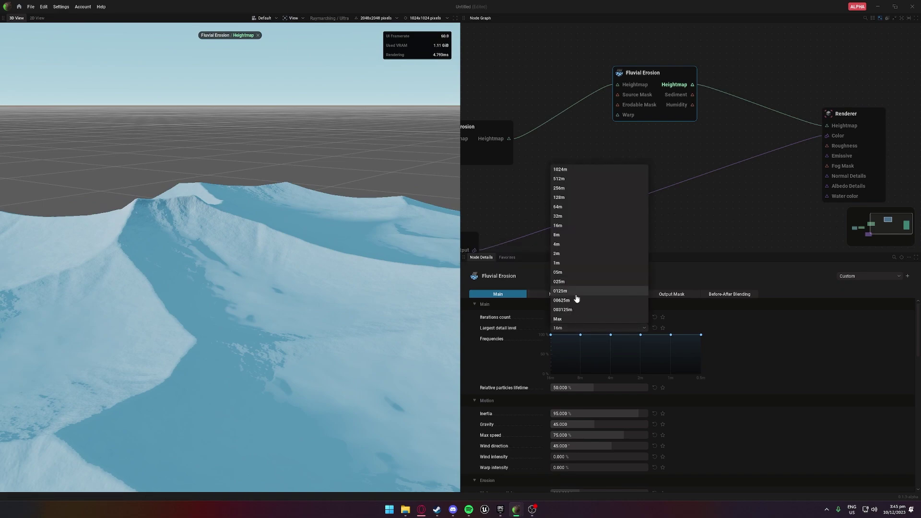
left_click(575, 294)
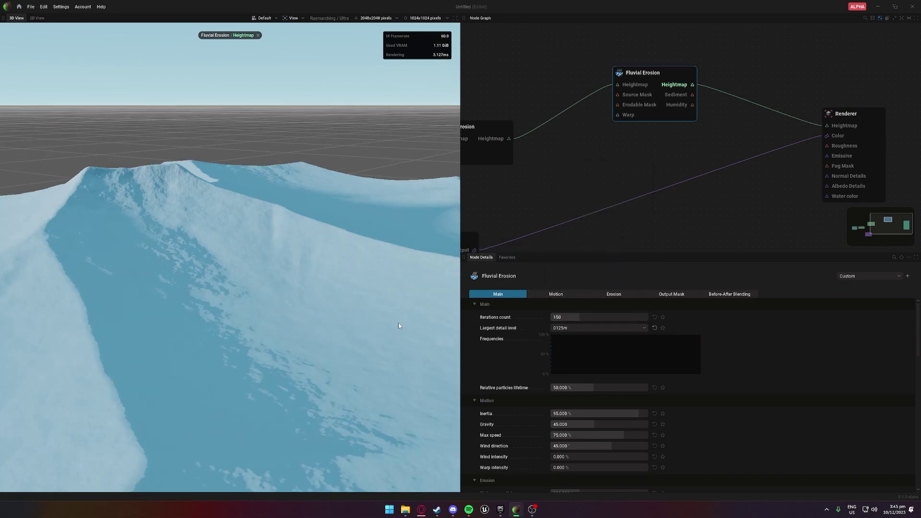
left_click_drag(397, 322, 325, 319)
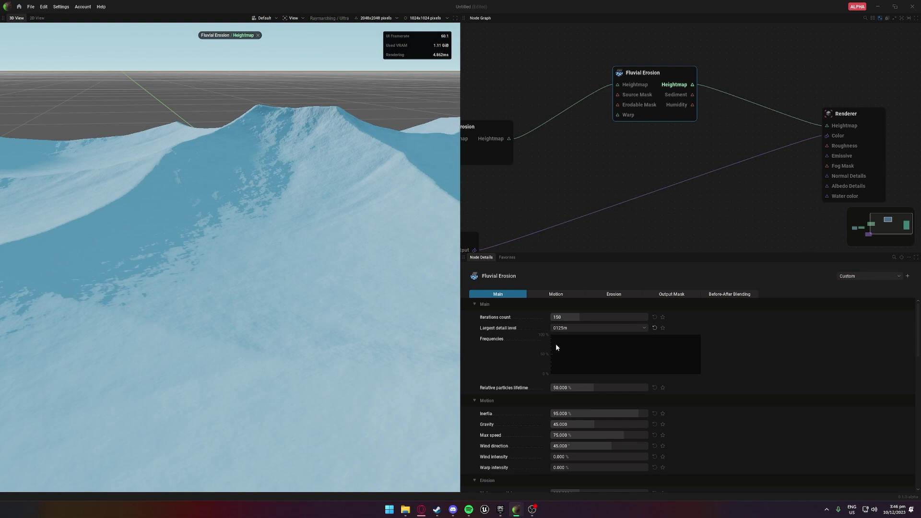
Try 64m and 512m as the Fluvial Erosion node's largest detail level and check the effect on the dunes.
left_click(588, 328)
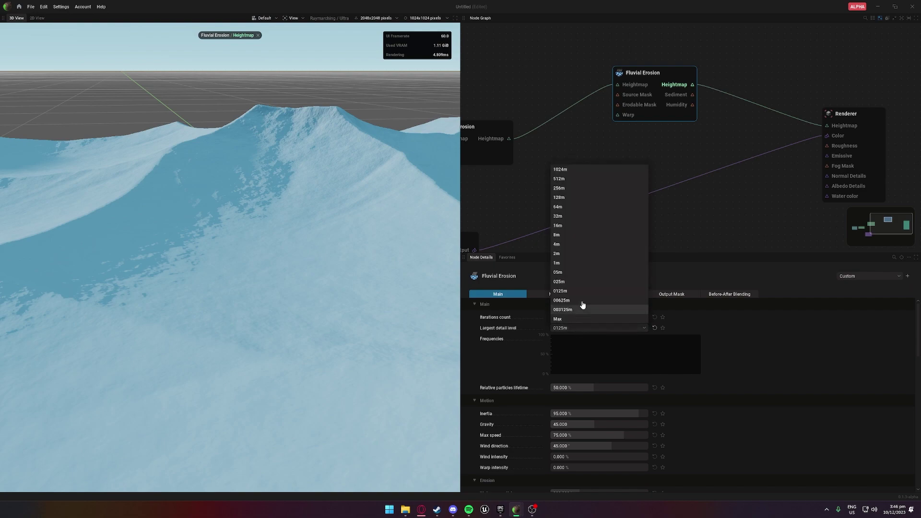
left_click(575, 207)
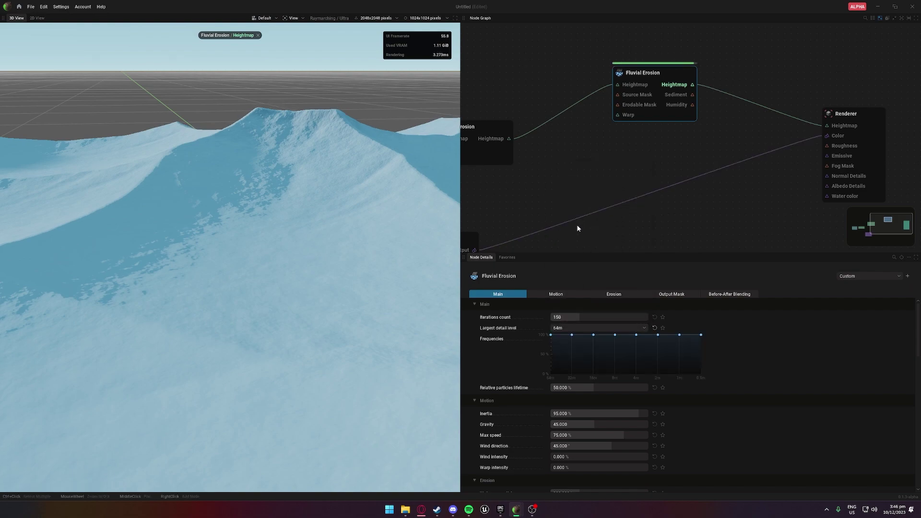
left_click(577, 329)
left_click(571, 183)
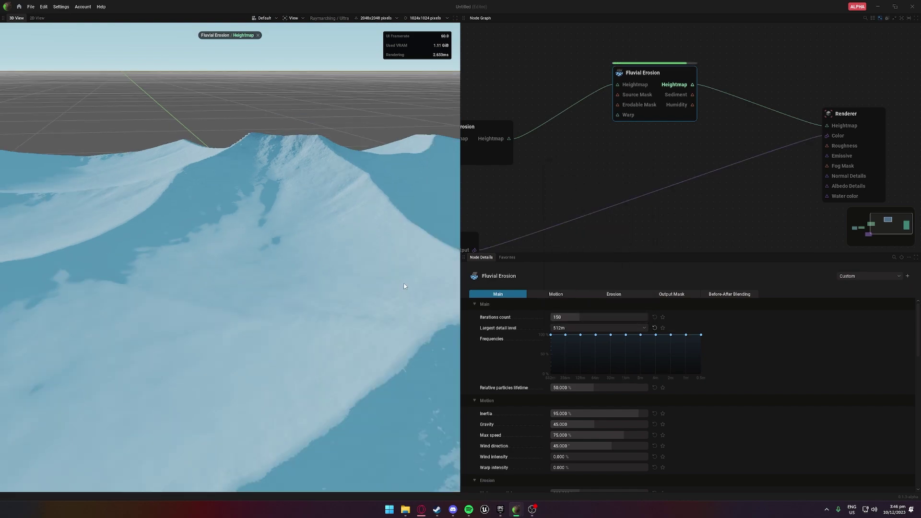
mouse_move(403, 284)
left_mouse_down()
mouse_move(432, 288)
mouse_move(432, 326)
mouse_move(393, 365)
mouse_move(384, 240)
mouse_move(298, 244)
mouse_move(393, 271)
left_mouse_up()
scroll(691, 394, "down", 1)
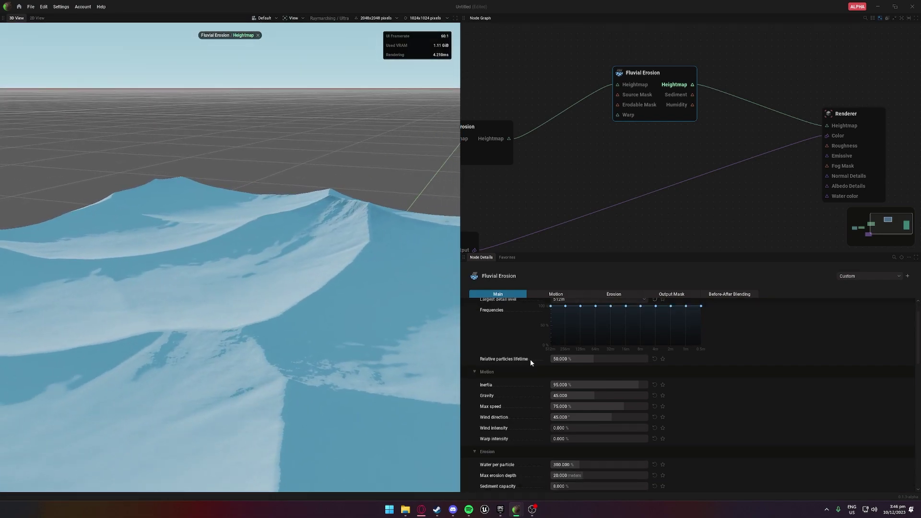
scroll(589, 353, "up", 1)
Set the Fluvial Erosion node's largest detail level to 128m and check the dunes from another angle.
left_click(572, 328)
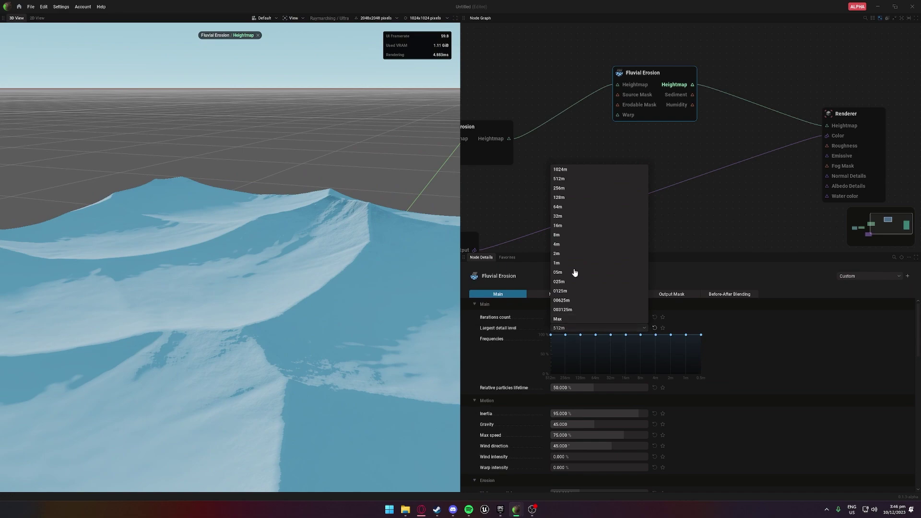
left_click(569, 199)
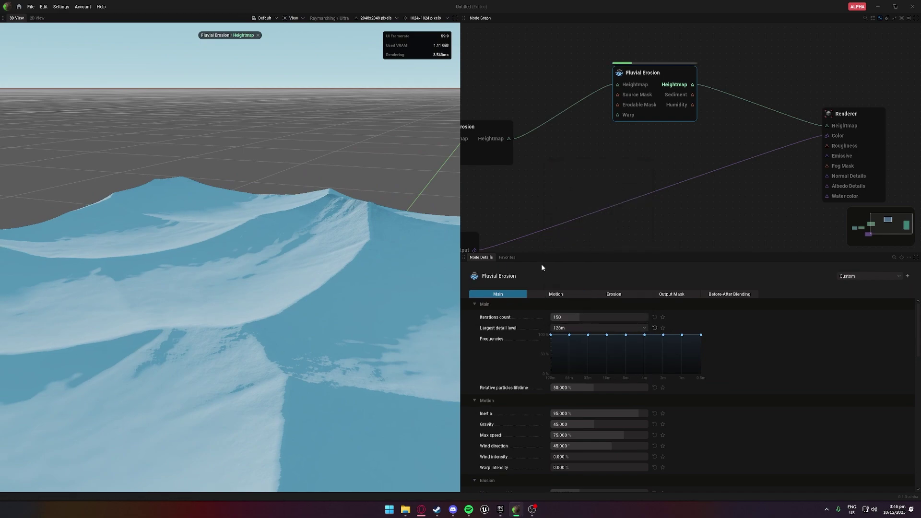
left_click_drag(417, 310, 451, 364)
left_click_drag(381, 305, 422, 307)
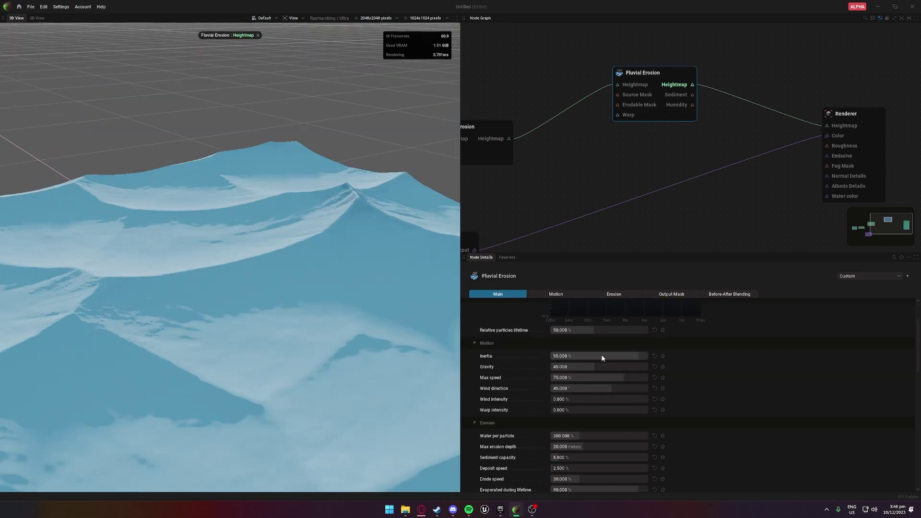
Lower the Fluvial Erosion node's inertia to about 86 % and reduce its gravity slightly.
left_click_drag(603, 357, 586, 357)
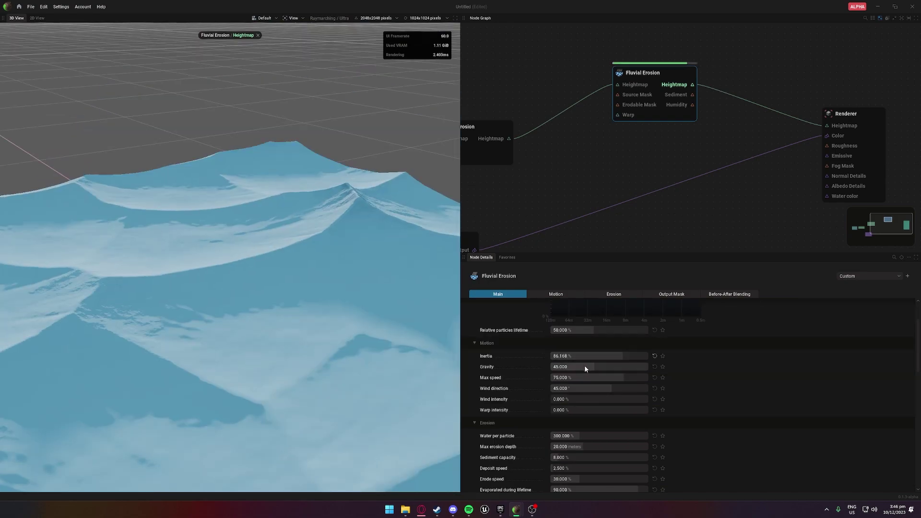
left_click_drag(585, 367, 578, 367)
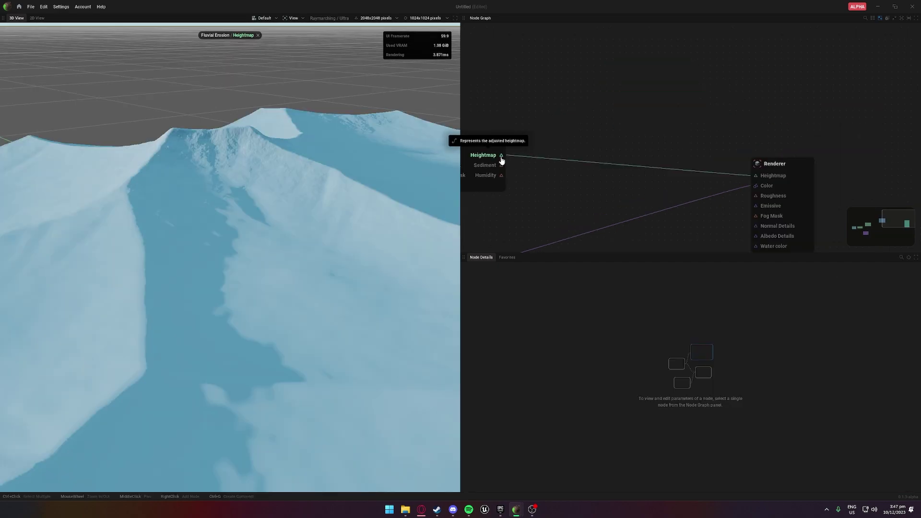
Close the Fluvial Erosion heightmap preview and inspect the rendered sand-colored dunes close up.
left_click_drag(501, 157, 582, 107)
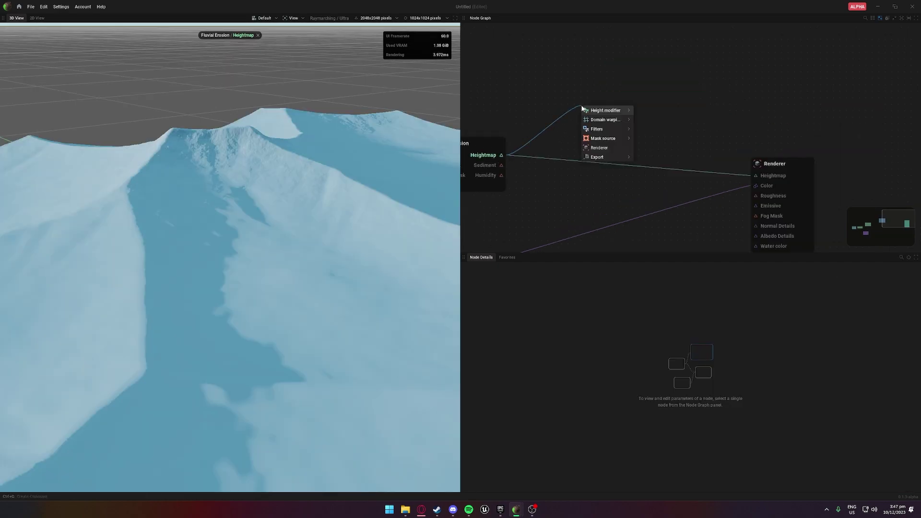
mouse_move(606, 129)
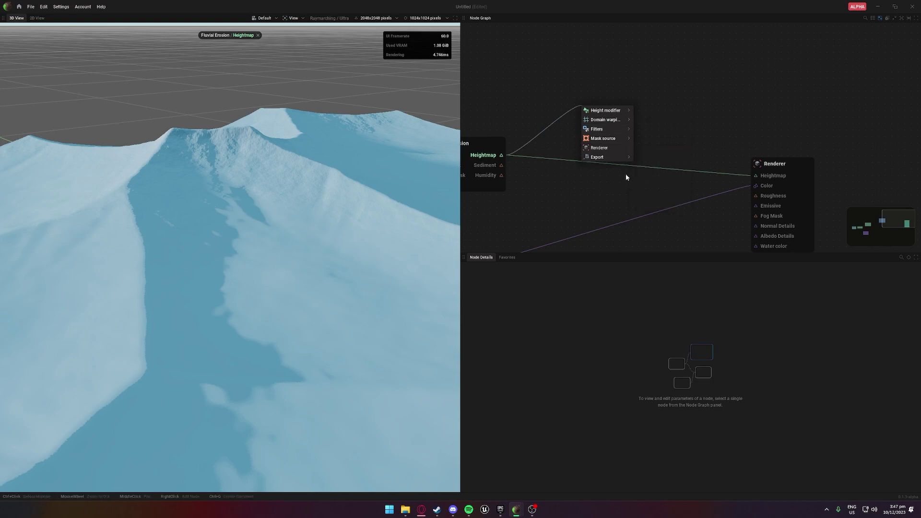
left_click(258, 36)
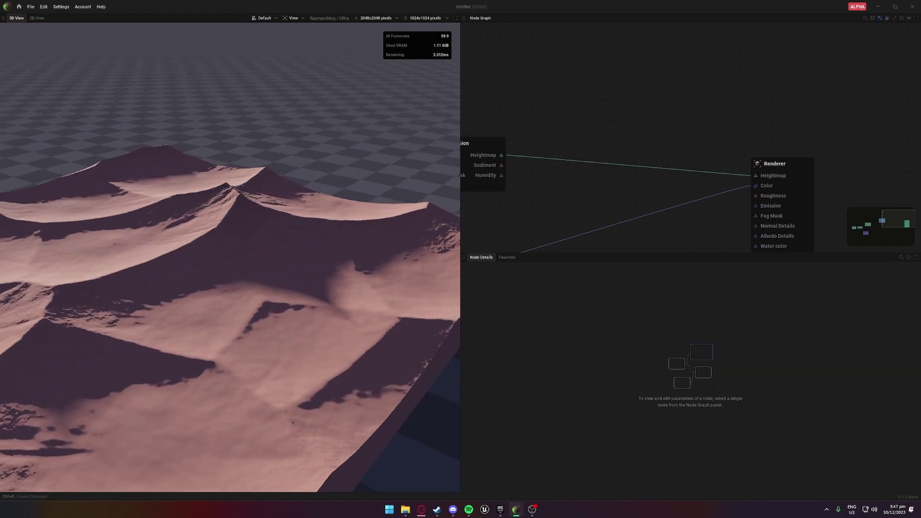
left_click_drag(294, 243, 294, 192)
scroll(295, 244, "up", 4)
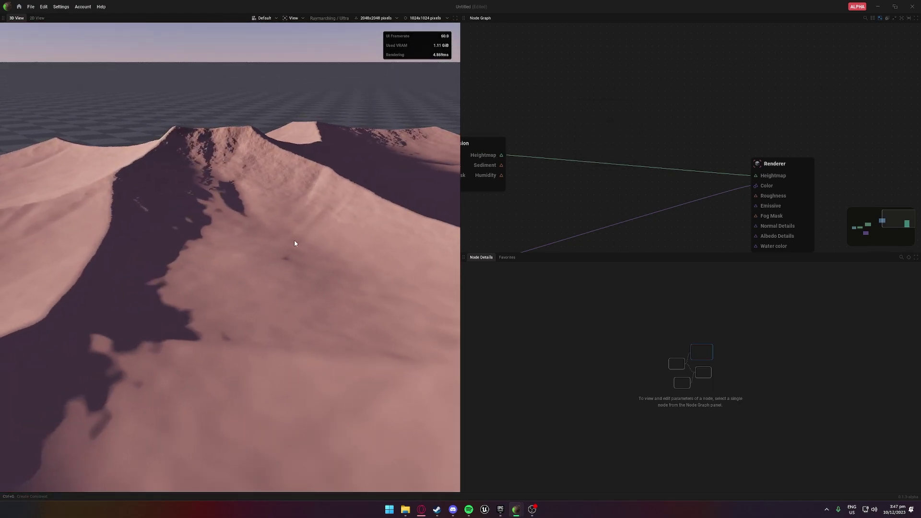
Add a Filter Water node fed by the Fluvial Erosion heightmap and connect its output to the Renderer's heightmap input.
left_click_drag(501, 155, 586, 92)
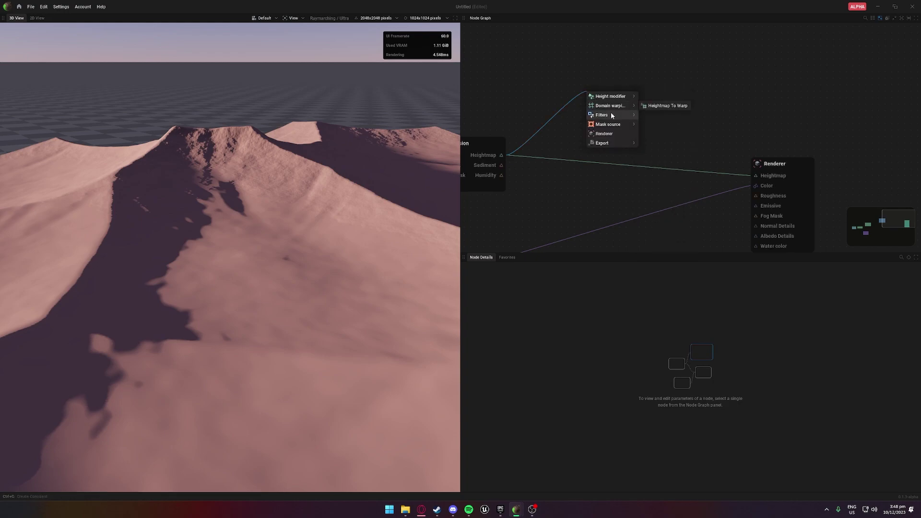
mouse_move(612, 116)
left_click(668, 124)
left_click_drag(660, 91, 753, 176)
Preview the Filter Water output and examine the ripple texture on the dunes from near and far.
left_click(646, 91)
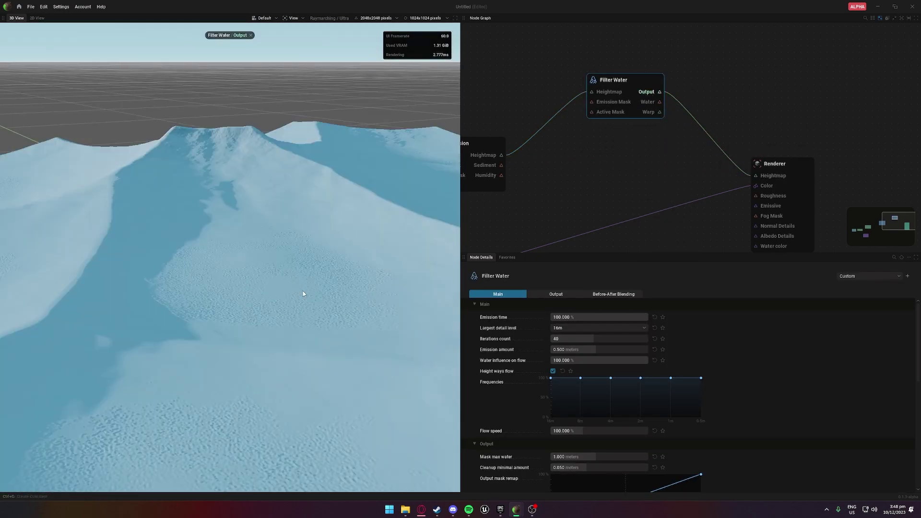
mouse_move(303, 294)
middle_mouse_down()
mouse_move(292, 274)
mouse_move(307, 293)
middle_mouse_up()
scroll(292, 273, "up", 2)
scroll(292, 276, "down", 3)
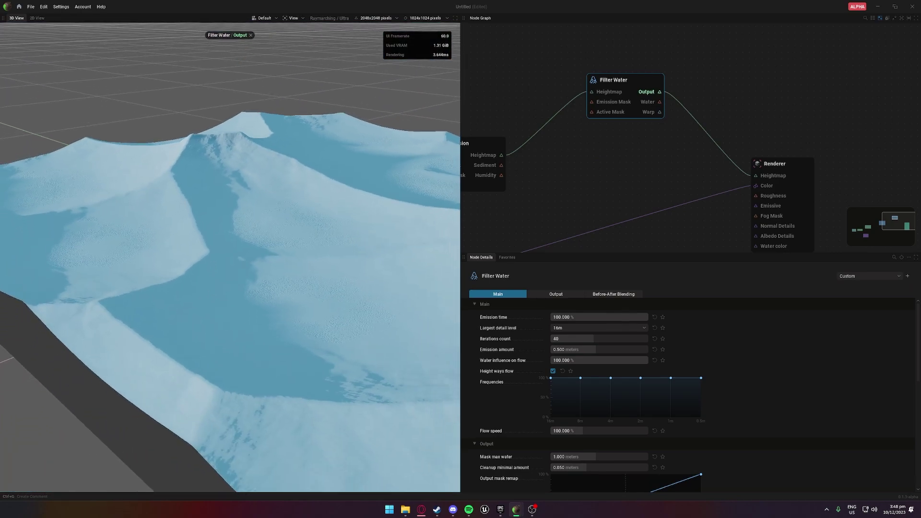
scroll(290, 282, "up", 3)
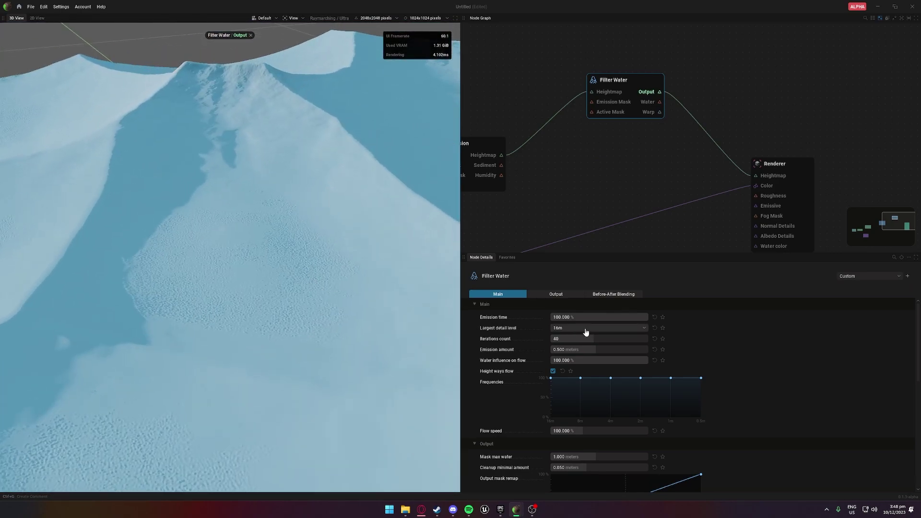
Try 128m as the Filter Water node's largest detail level, settle on 256m, and check the dunes.
left_click(586, 332)
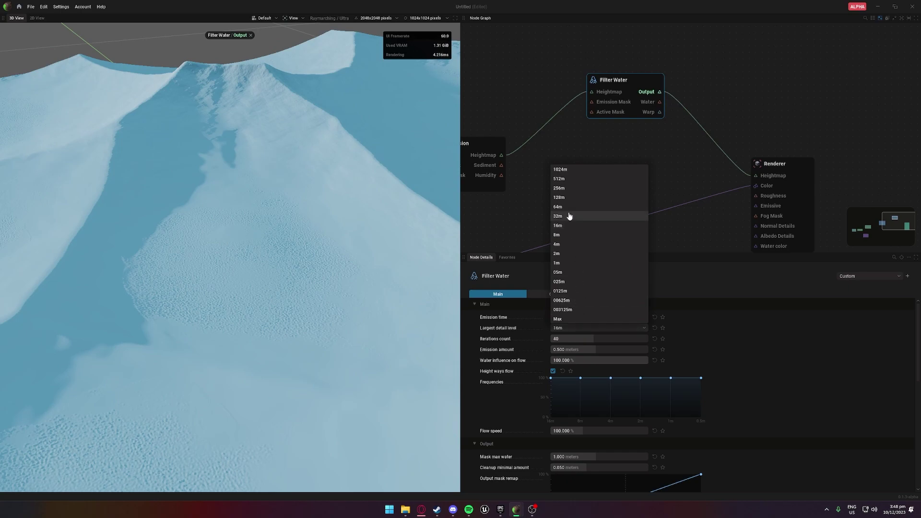
left_click(561, 197)
left_click(574, 326)
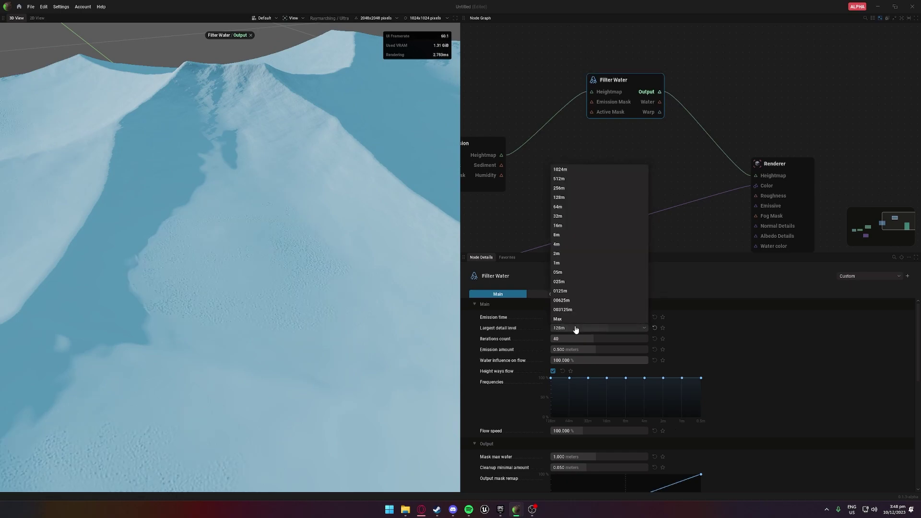
left_click(575, 186)
scroll(373, 276, "down", 3)
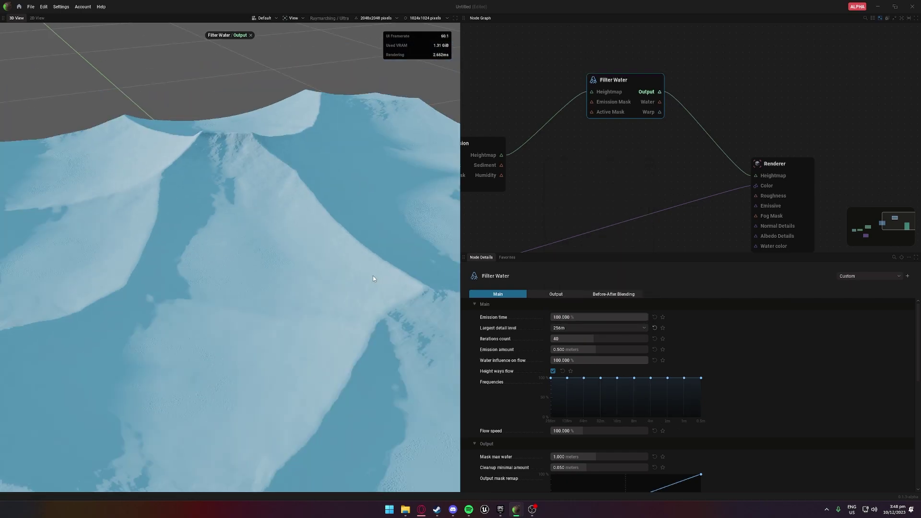
mouse_move(373, 275)
left_mouse_down()
mouse_move(427, 275)
mouse_move(356, 274)
left_mouse_up()
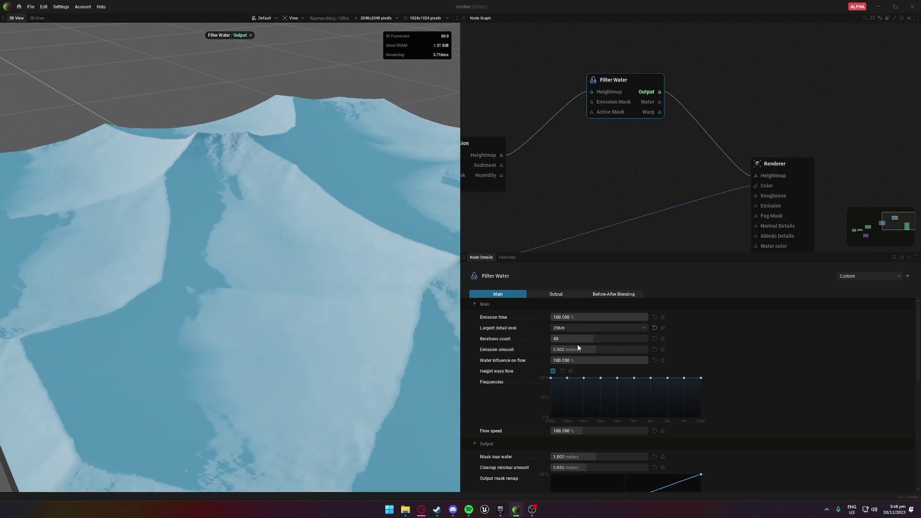
Raise the Filter Water node's iterations count to 348 and inspect the ripples across the terrain.
left_click_drag(580, 340, 607, 340)
scroll(424, 323, "up", 3)
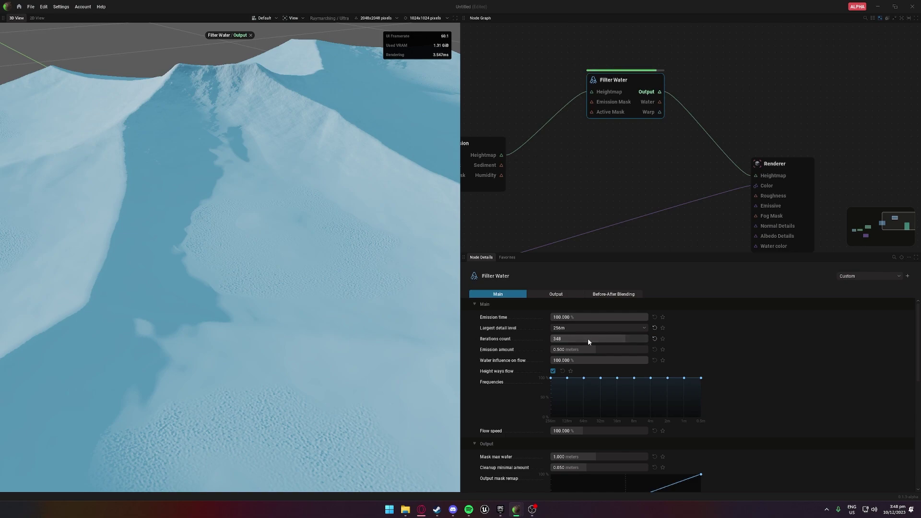
scroll(370, 321, "down", 4)
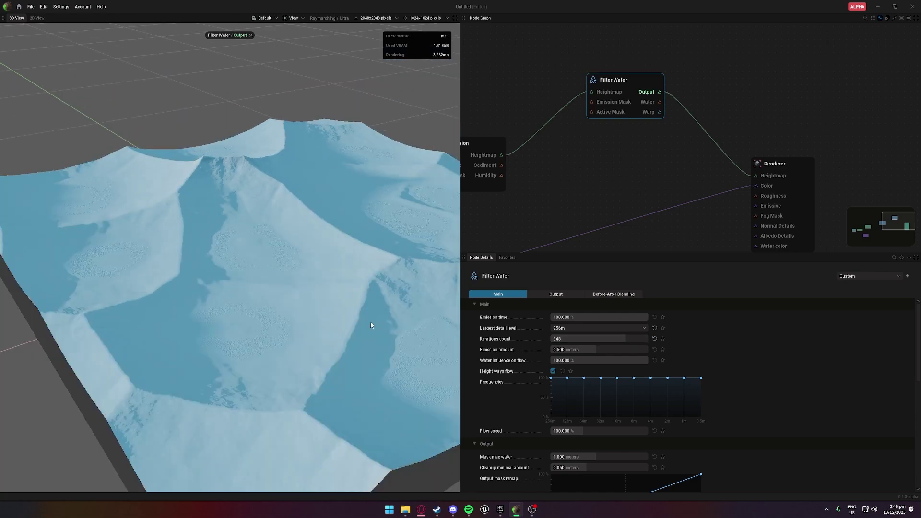
left_click_drag(370, 321, 298, 323)
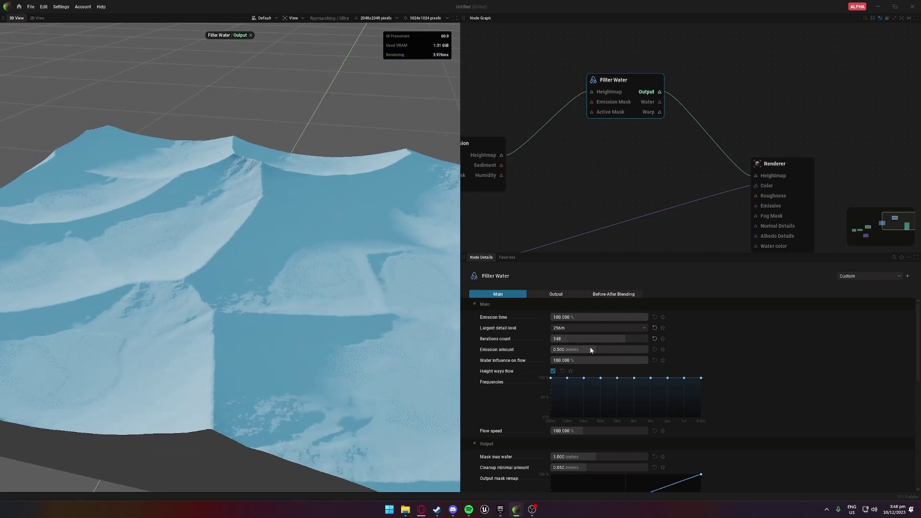
Set the Filter Water node's emission amount to 1.421 meters and its water influence on flow to 91.667%.
left_click_drag(586, 349, 608, 349)
scroll(356, 343, "up", 2)
left_click_drag(356, 344, 432, 343)
scroll(335, 332, "up", 2)
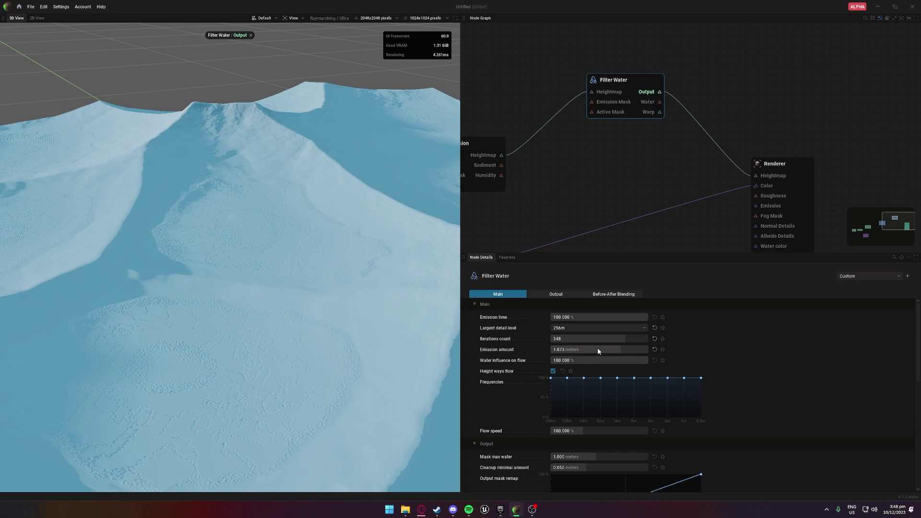
left_click_drag(599, 348, 599, 349)
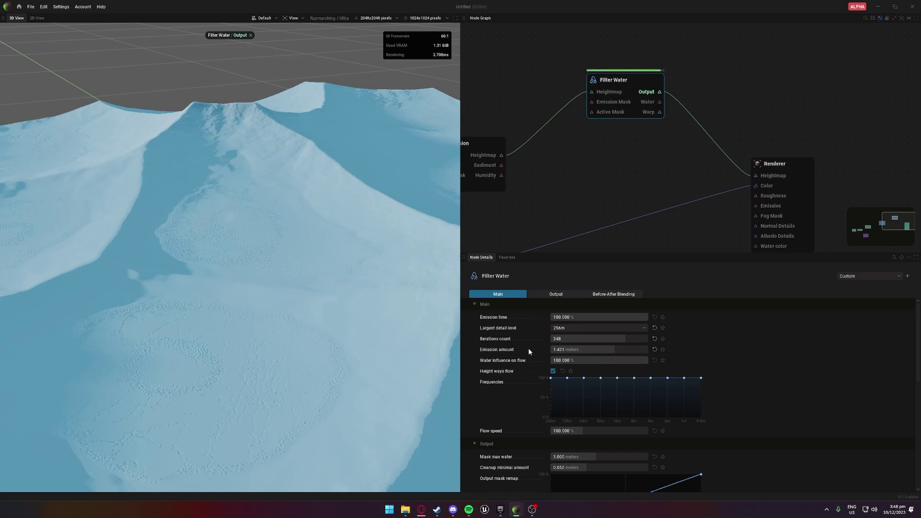
mouse_move(515, 352)
left_click_drag(615, 361, 610, 360)
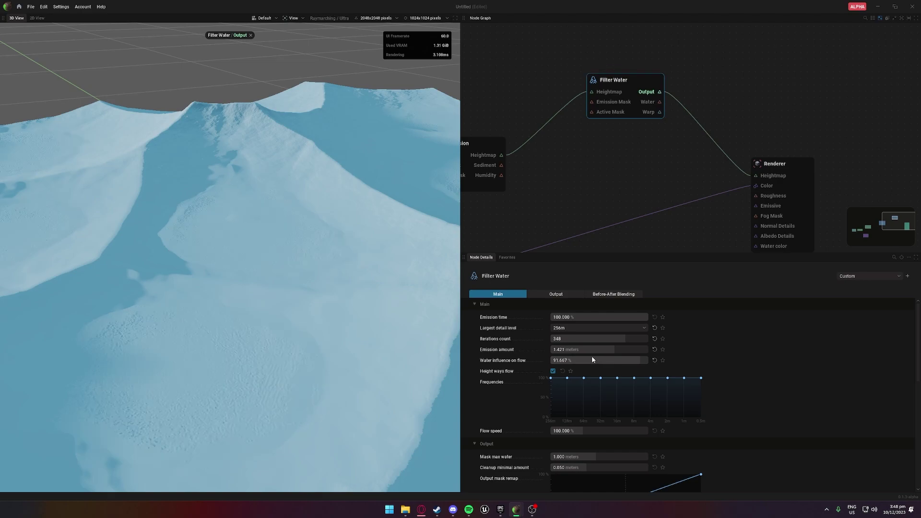
Try a flow speed of 185% on the Filter Water node, inspect the ripples, and return it to 100%.
scroll(589, 351, "down", 3)
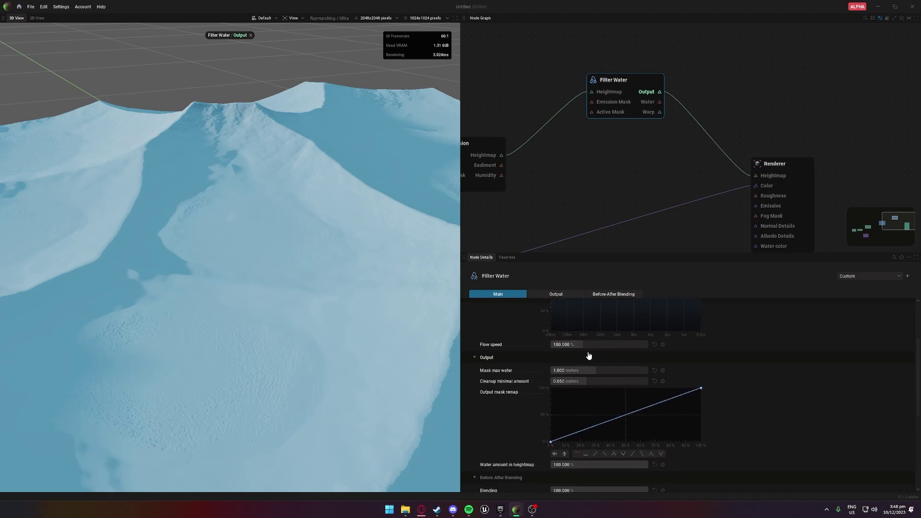
scroll(597, 355, "down", 2)
scroll(599, 358, "up", 2)
mouse_move(593, 346)
left_mouse_down()
mouse_move(585, 345)
mouse_move(595, 346)
left_mouse_up()
middle_click_drag(411, 339, 370, 331)
left_click_drag(569, 345, 596, 345)
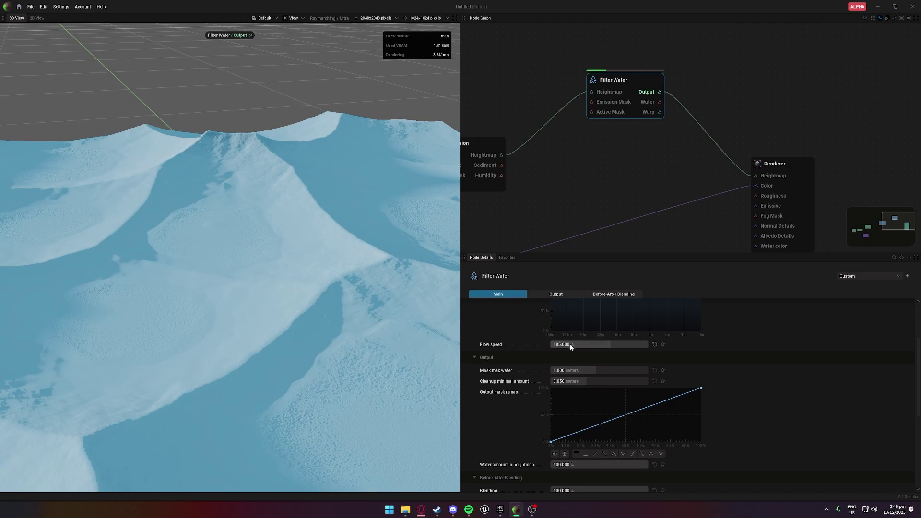
scroll(326, 317, "up", 3)
middle_click_drag(326, 318, 344, 316)
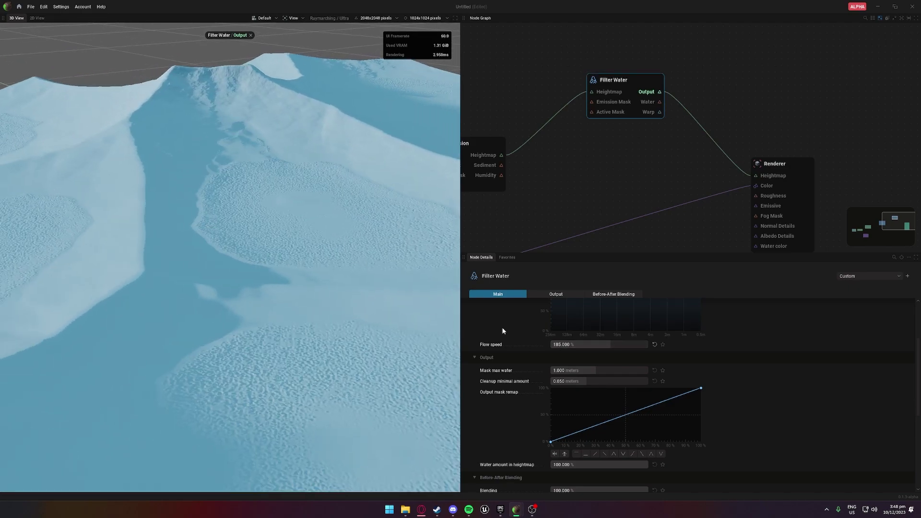
scroll(413, 329, "down", 5)
middle_click_drag(413, 330, 402, 323)
scroll(402, 323, "up", 5)
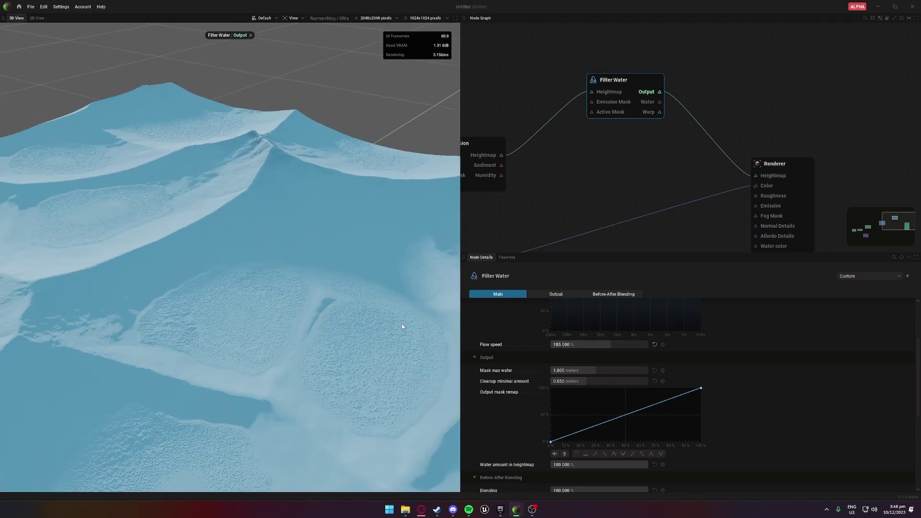
left_click_drag(609, 347, 583, 347)
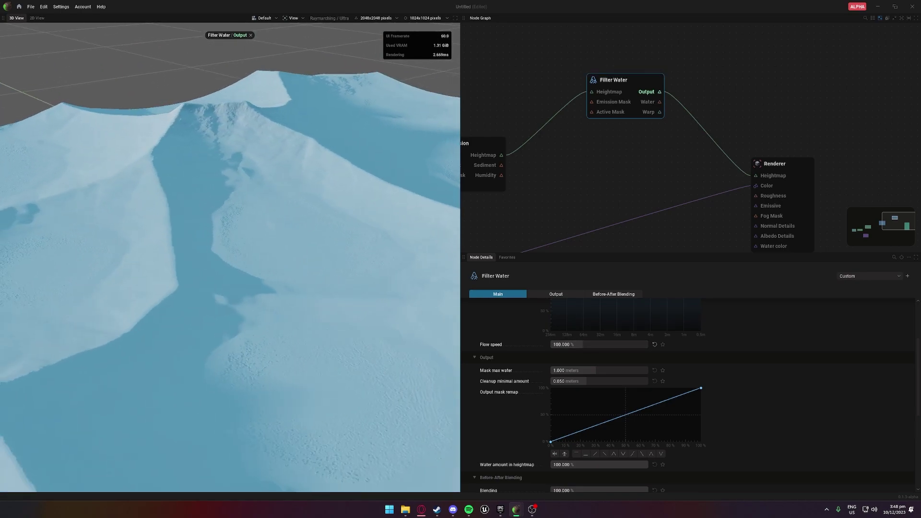
scroll(349, 339, "down", 5)
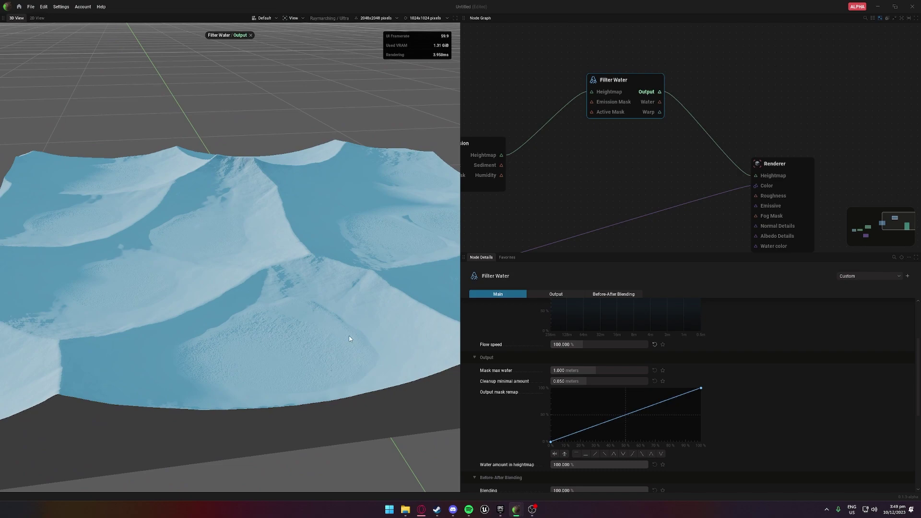
Lower the Filter Water node's flow speed to 74% and inspect the dunes from several angles.
left_click_drag(578, 345, 577, 347)
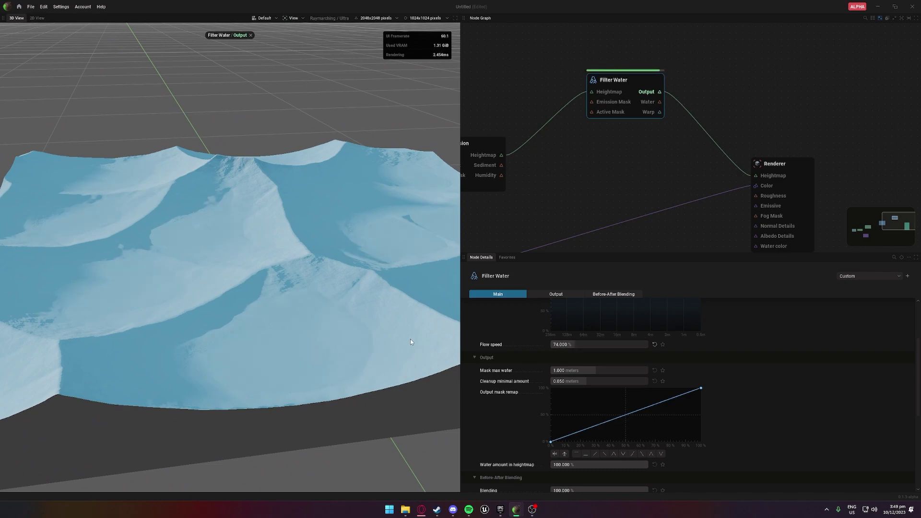
scroll(353, 331, "up", 4)
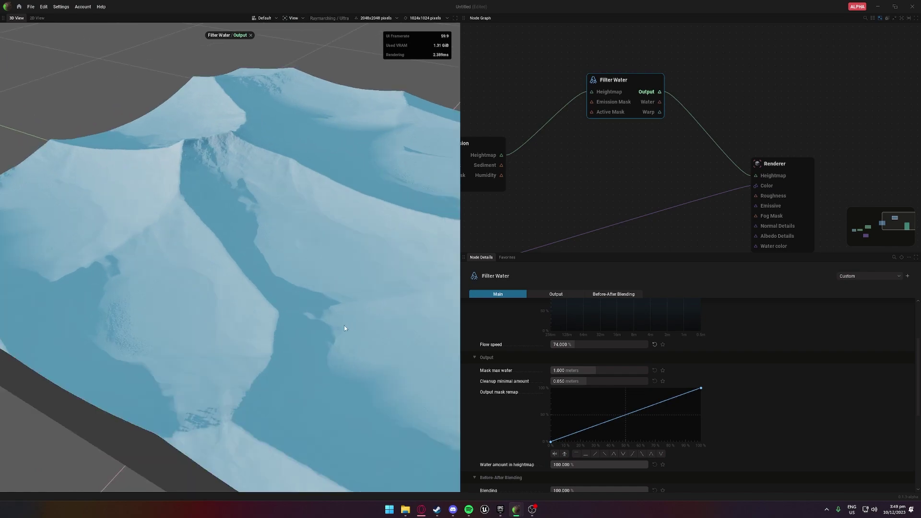
left_click_drag(344, 325, 269, 293)
scroll(348, 323, "down", 4)
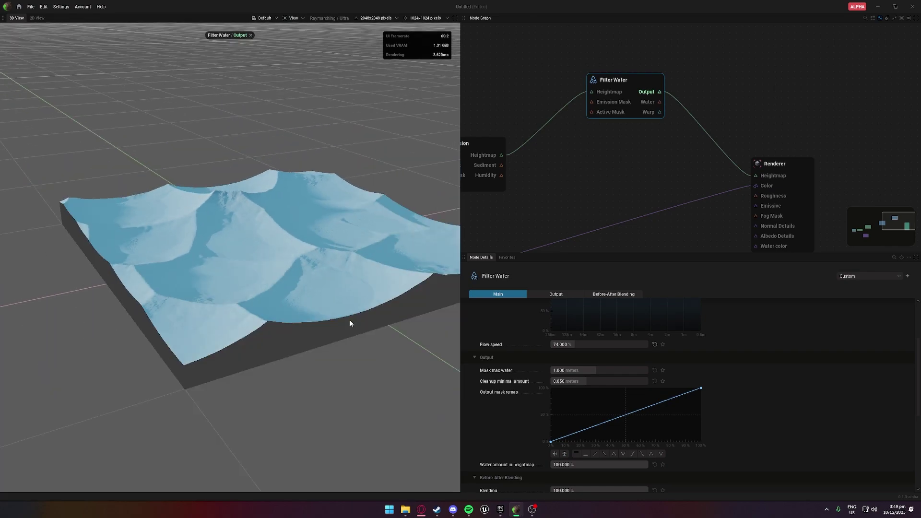
left_click_drag(349, 323, 249, 302)
scroll(338, 307, "up", 4)
scroll(338, 307, "down", 4)
scroll(315, 305, "up", 2)
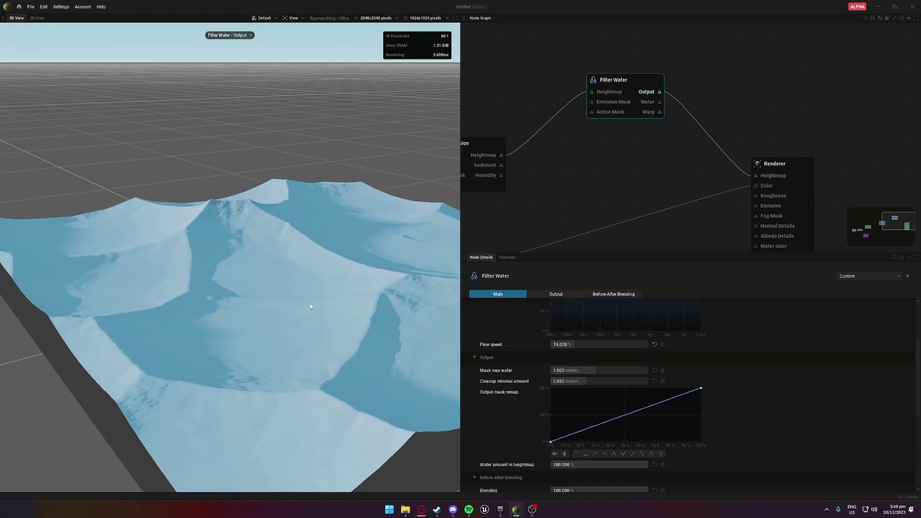
Move the Colorize node closer to the Renderer, below Fluvial Erosion, and stop previewing the Filter Water output.
scroll(538, 369, "down", 2)
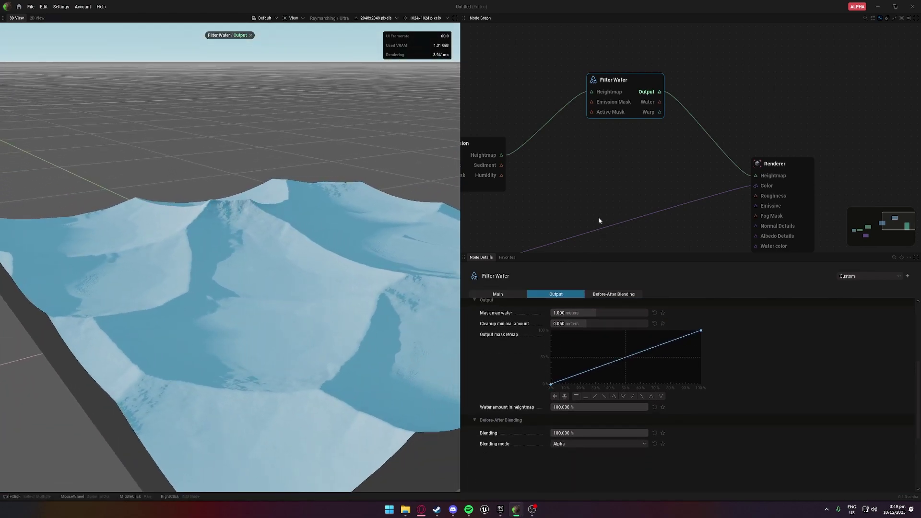
scroll(638, 157, "down", 4)
scroll(638, 140, "up", 2)
middle_click_drag(638, 140, 660, 130)
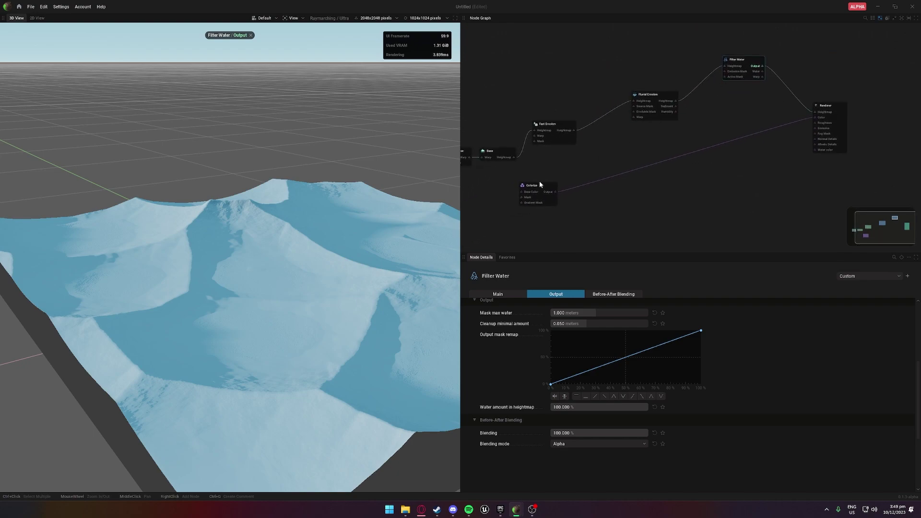
left_click_drag(539, 187, 668, 178)
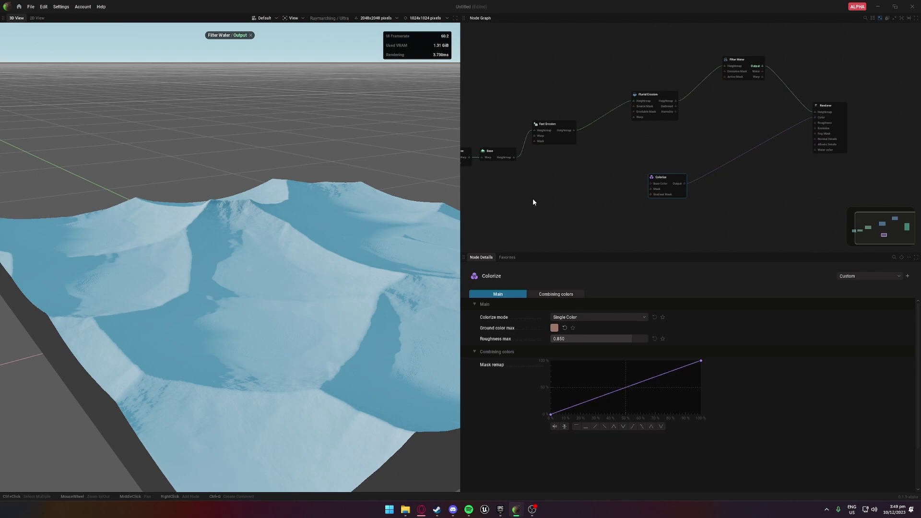
left_click(251, 35)
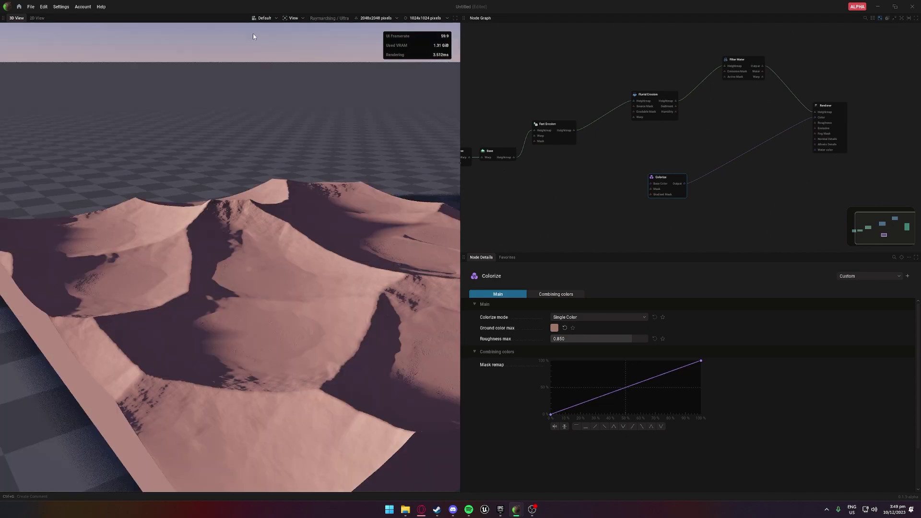
Shift the Colorize node's ground color max from pink toward a sandy brown hue, #9F8568.
left_click(555, 328)
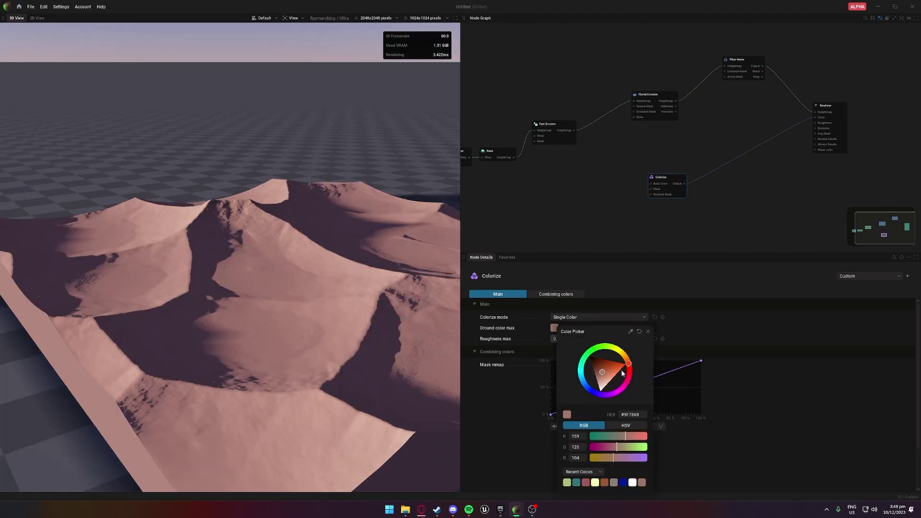
left_click_drag(628, 363, 628, 361)
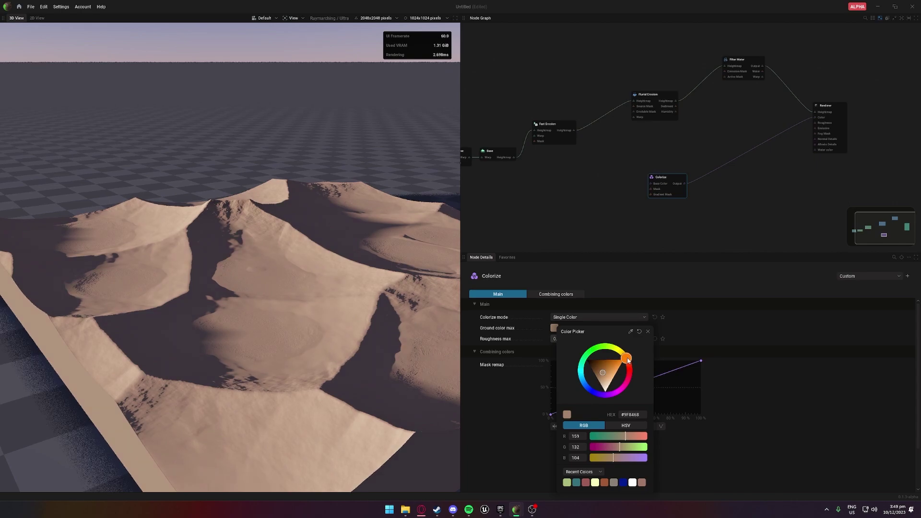
scroll(384, 380, "down", 2)
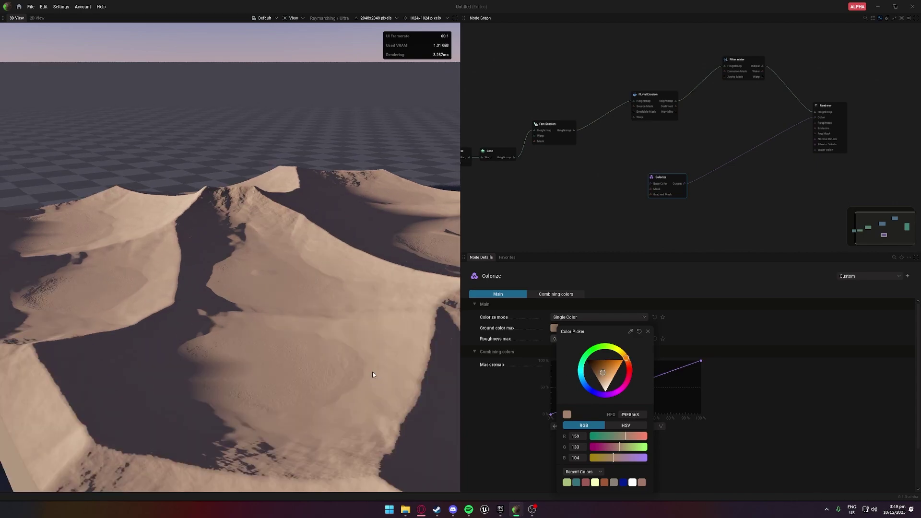
left_click_drag(373, 371, 288, 384)
Deepen the Colorize node's ground color max to the more saturated sand tone #A88152 and check the dunes.
left_click(556, 329)
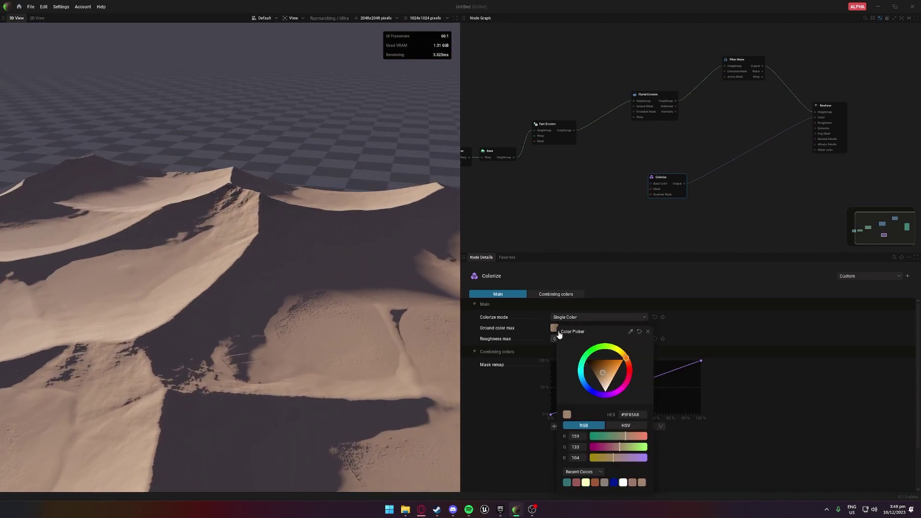
mouse_move(604, 375)
left_mouse_down()
mouse_move(643, 364)
mouse_move(621, 352)
mouse_move(605, 370)
mouse_move(629, 359)
mouse_move(605, 371)
left_mouse_up()
left_click(611, 366)
scroll(369, 357, "down", 3)
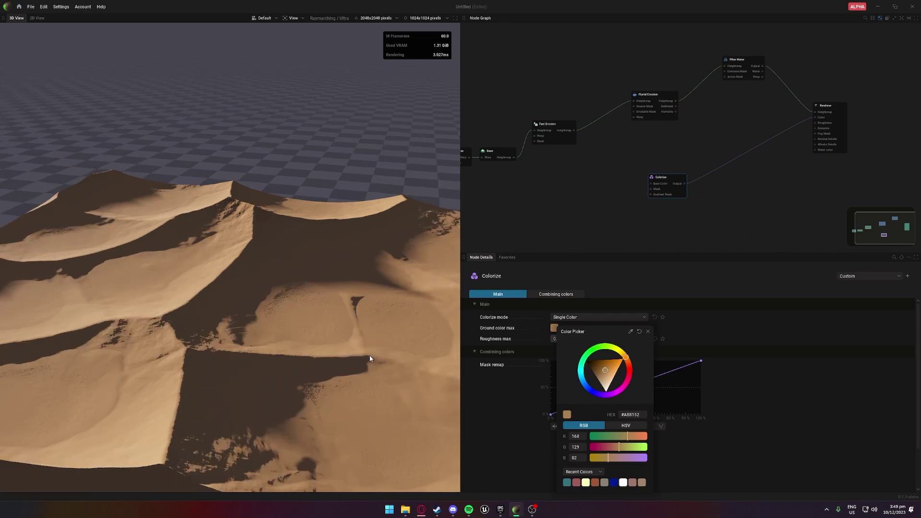
left_click_drag(370, 358, 341, 330)
scroll(351, 337, "down", 4)
scroll(350, 336, "up", 4)
middle_click_drag(342, 329, 350, 302)
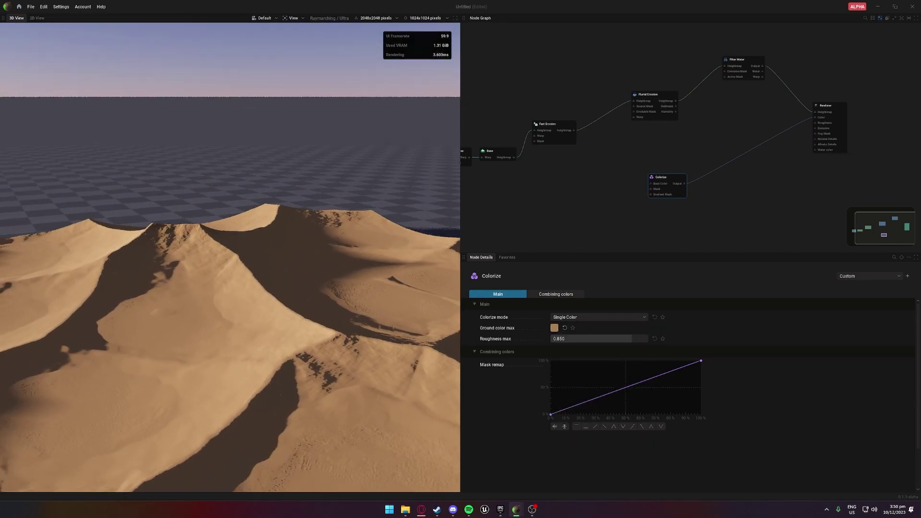
Raise the terrain resolution to 0.25 m/pixel and show the Renderer node's light settings.
left_click(379, 19)
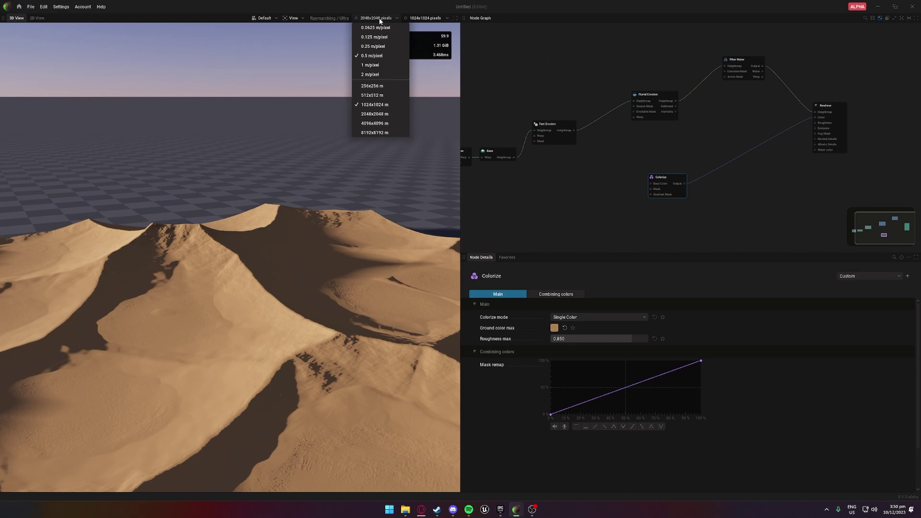
left_click(374, 46)
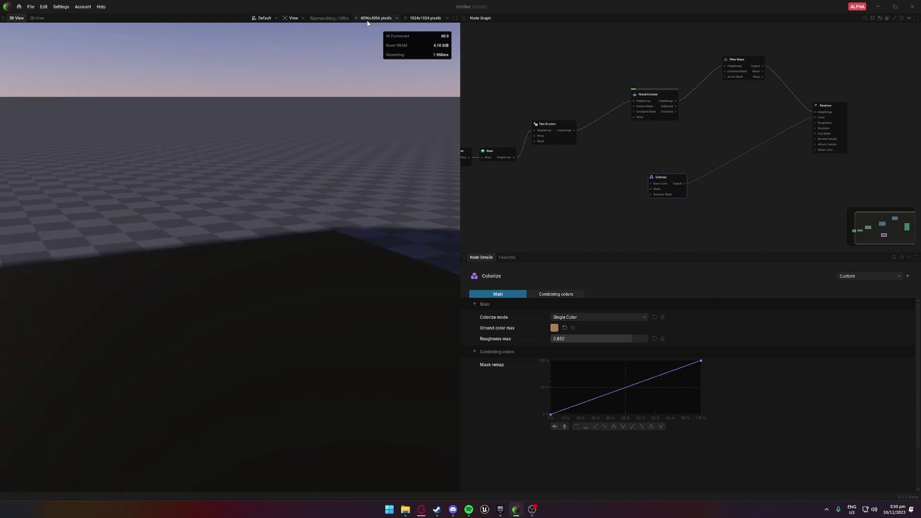
left_click(575, 55)
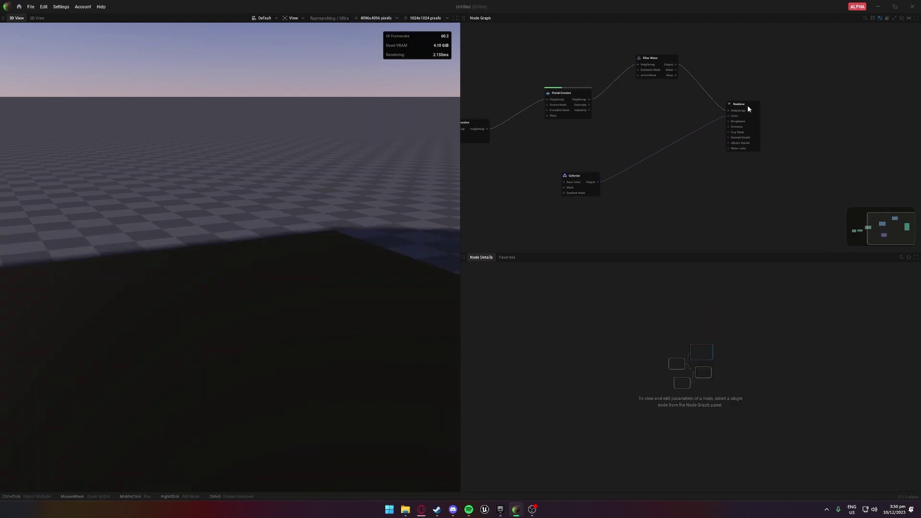
left_click(748, 109)
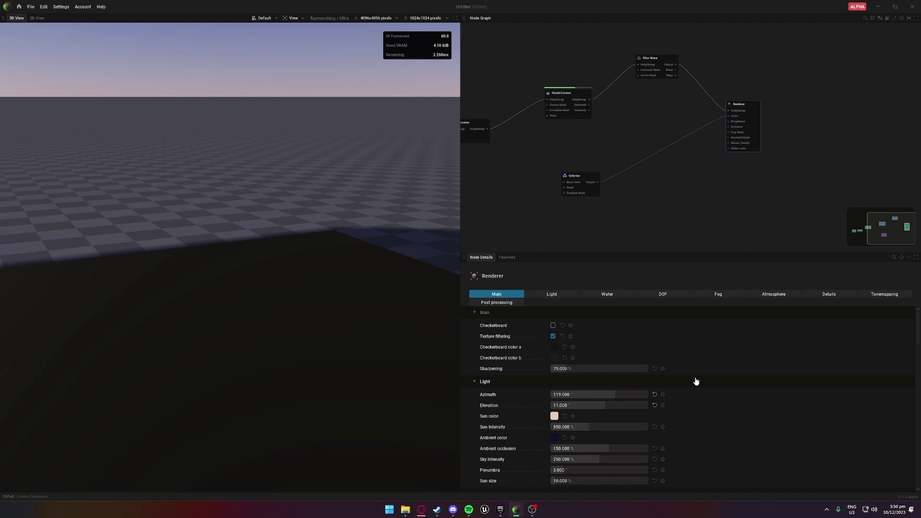
scroll(690, 365, "down", 3)
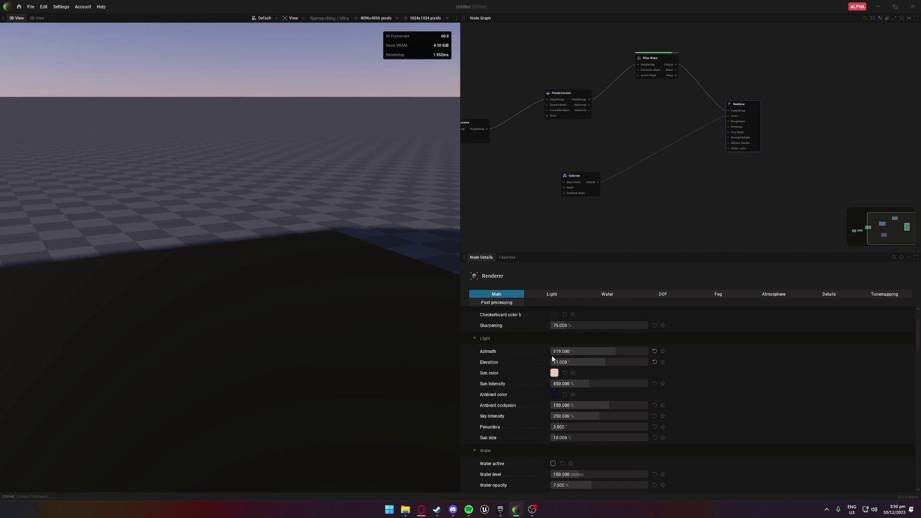
Add an Export Heightmap node fed by the Filter Water output.
middle_click_drag(686, 128, 562, 179)
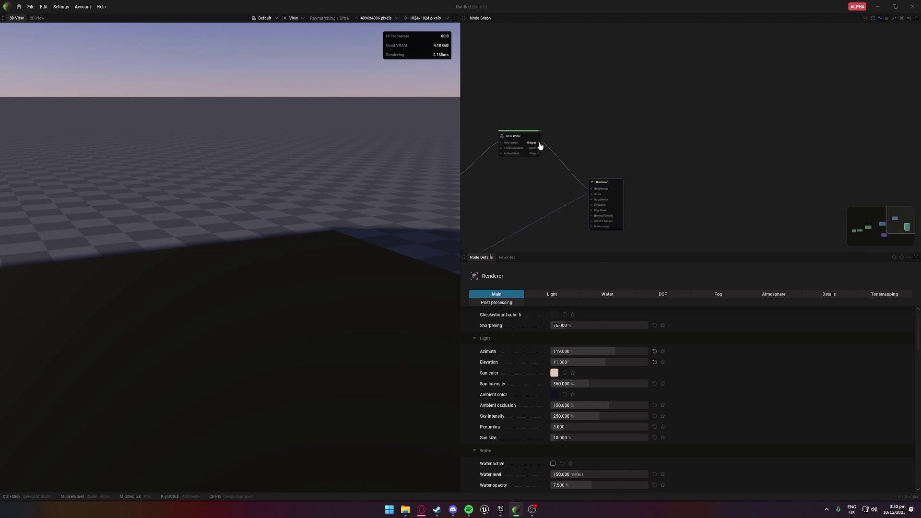
left_click_drag(539, 146, 624, 105)
mouse_move(663, 156)
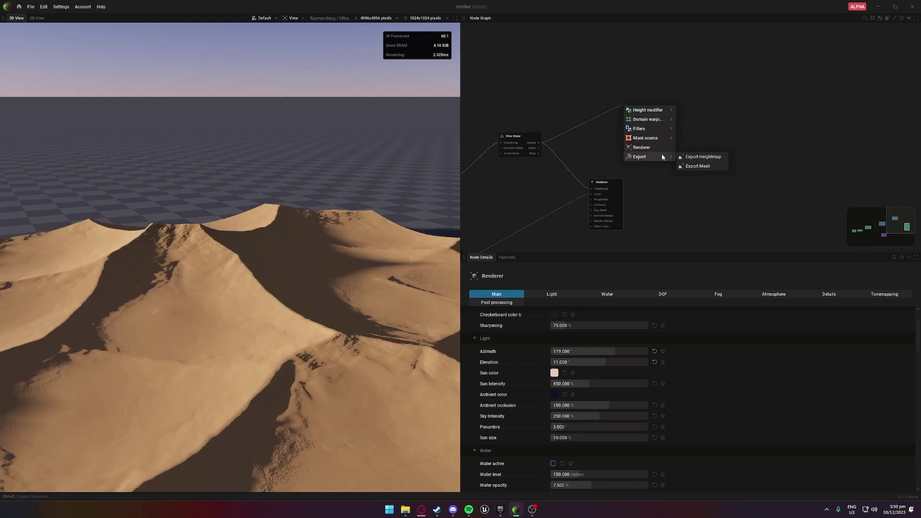
left_click(698, 157)
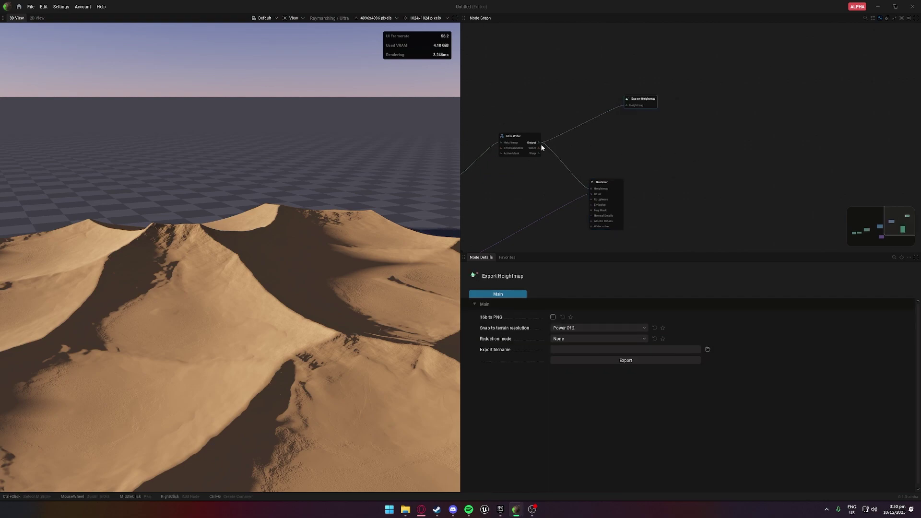
Add an Export Mesh node fed by the Filter Water output and connect its color input to the Colorize output.
left_click_drag(541, 145, 658, 126)
mouse_move(705, 182)
left_click(755, 193)
scroll(634, 149, "up", 3)
middle_click_drag(635, 148, 696, 131)
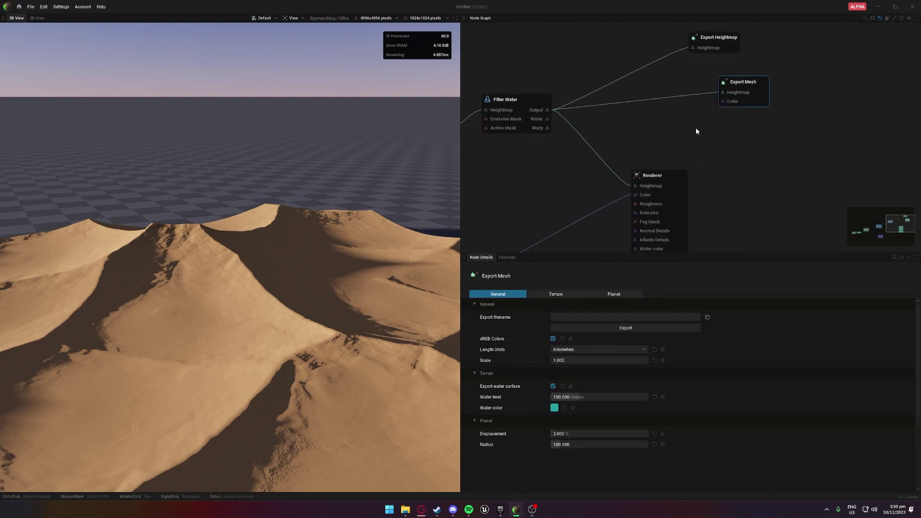
scroll(696, 131, "down", 3)
left_click_drag(718, 112, 519, 245)
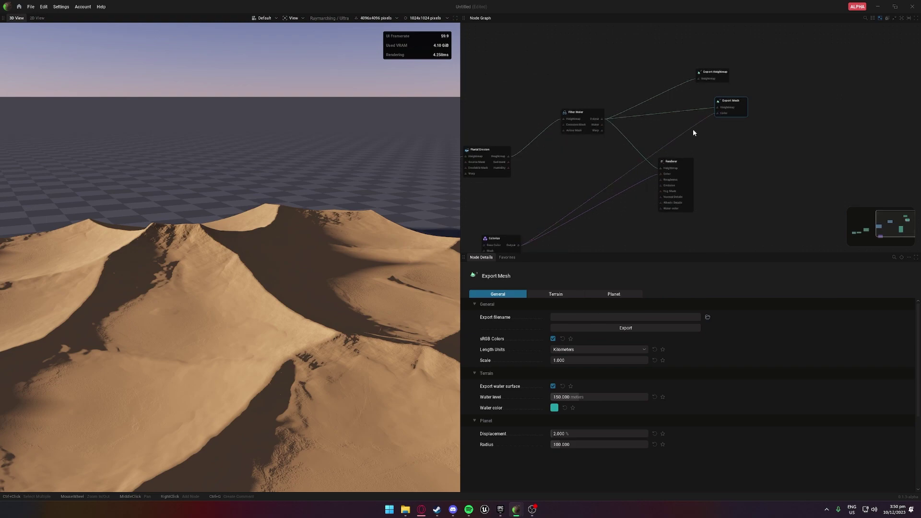
Try the Renderer node's sharpening at 500% while inspecting the dunes from several angles, and finally set it to 0%.
middle_click_drag(693, 129, 631, 149)
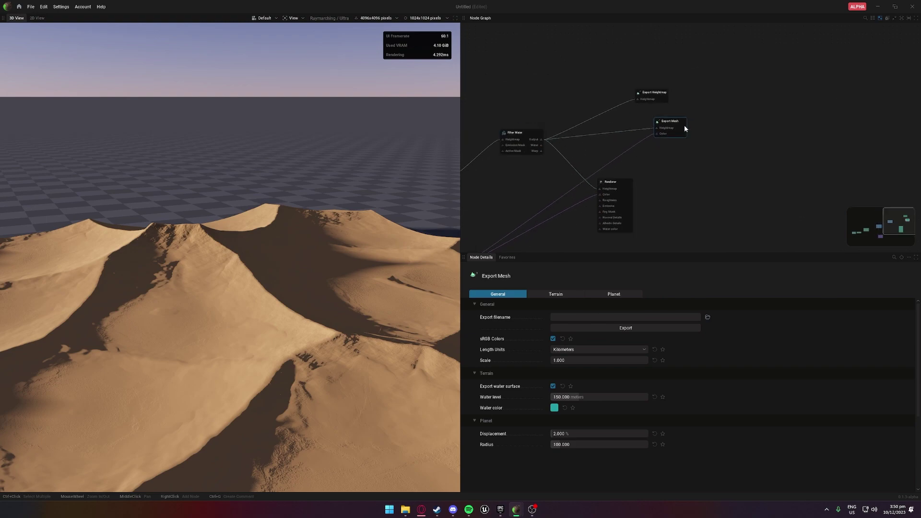
left_click(623, 183)
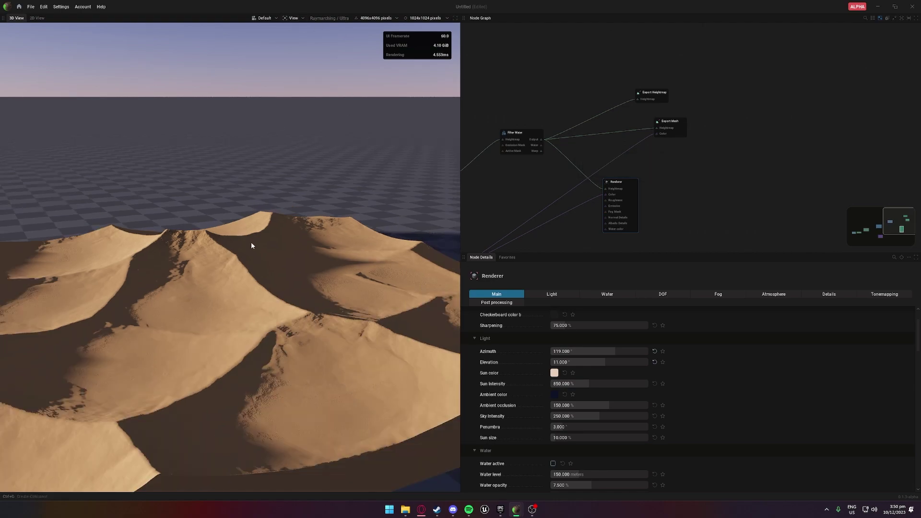
mouse_move(251, 246)
left_mouse_down()
mouse_move(247, 280)
mouse_move(246, 216)
mouse_move(245, 247)
left_mouse_up()
scroll(245, 282, "up", 3)
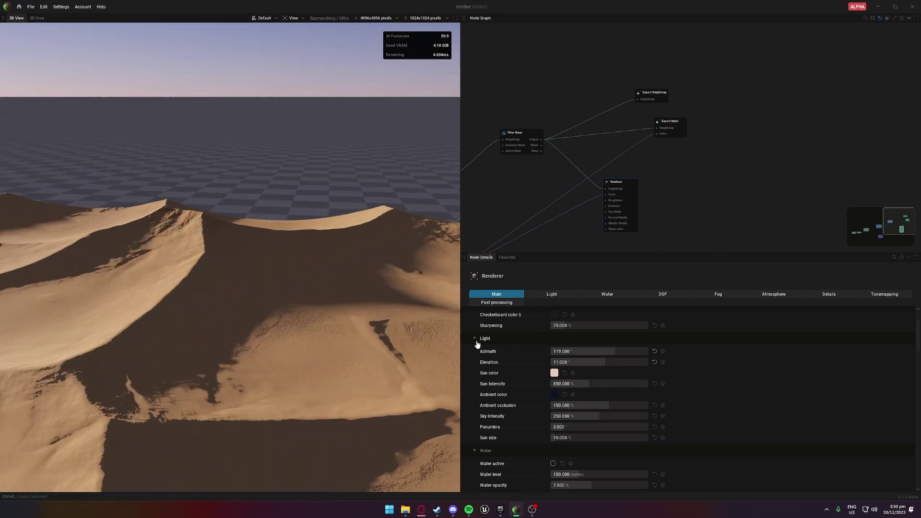
scroll(566, 365, "up", 2)
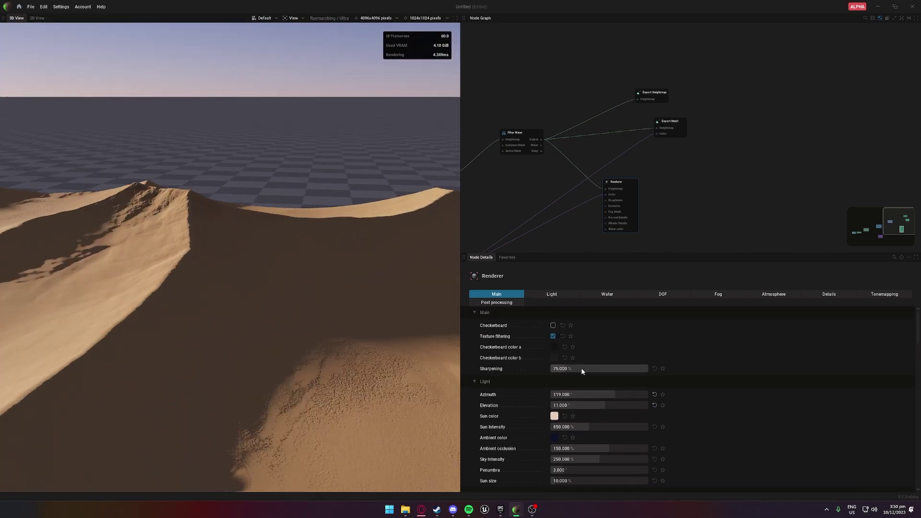
left_click_drag(582, 369, 649, 369)
scroll(277, 363, "down", 3)
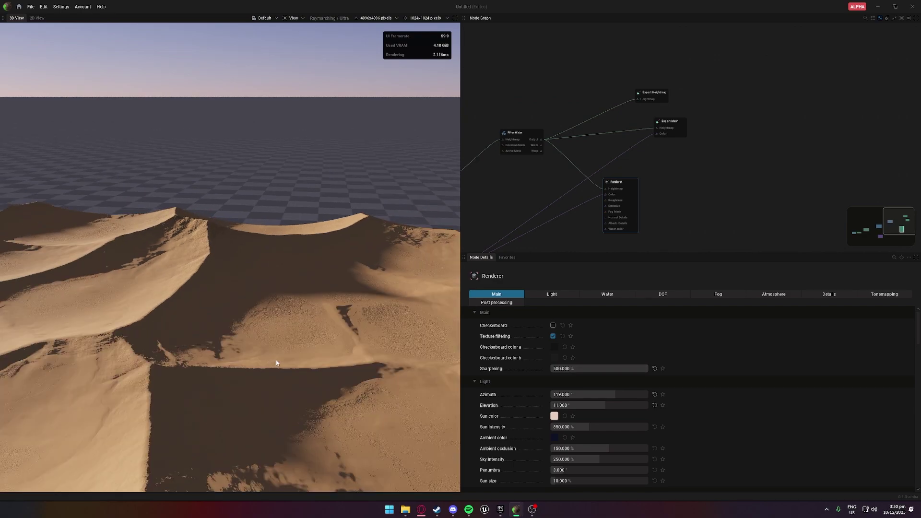
left_click_drag(276, 363, 240, 316)
middle_click_drag(266, 322, 266, 353)
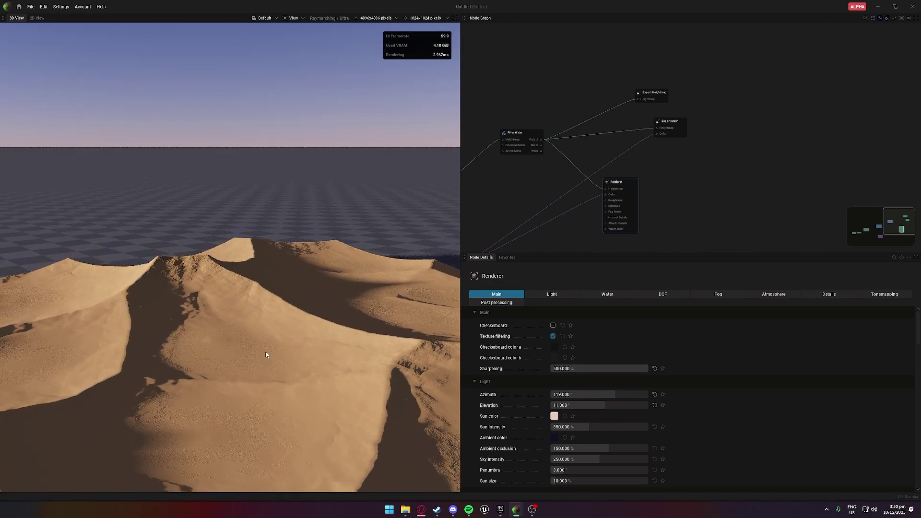
left_click_drag(266, 354, 267, 307)
left_click_drag(381, 359, 343, 350)
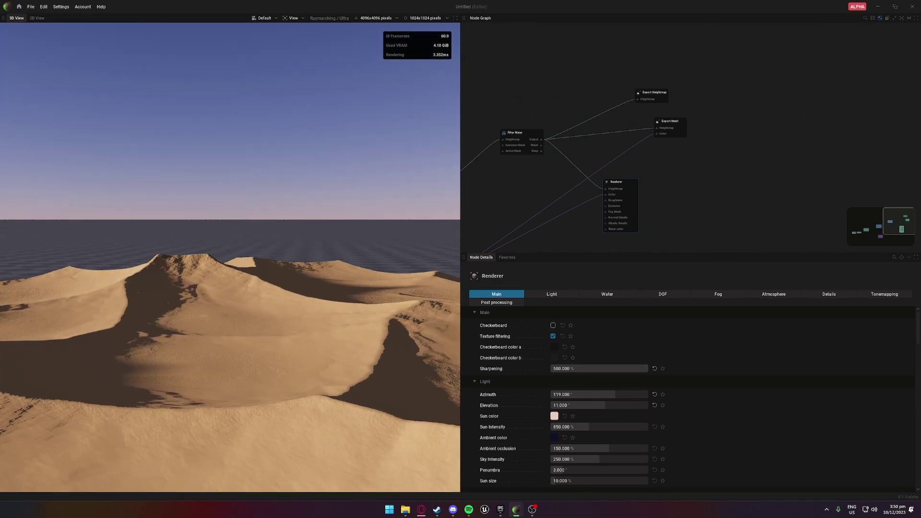
left_click_drag(587, 368, 558, 368)
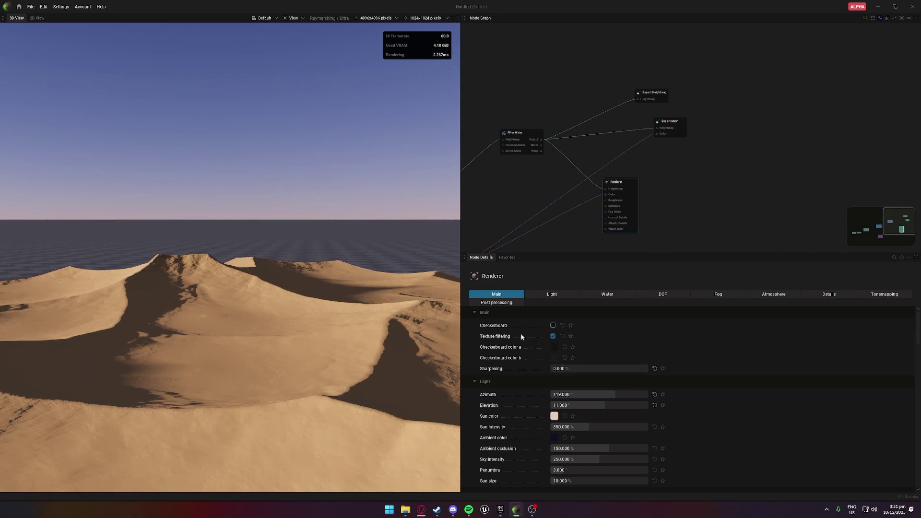
Switch the 3D view's rendering mode to path tracing.
left_click(303, 19)
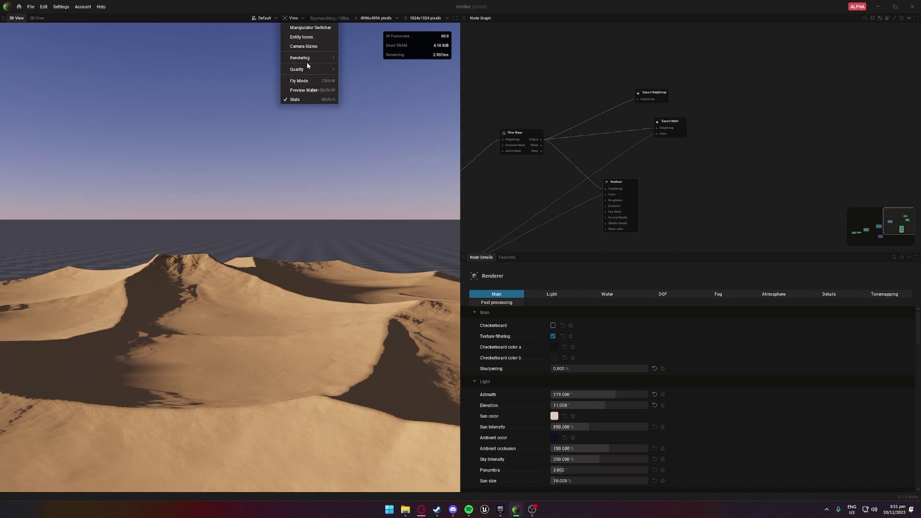
mouse_move(307, 60)
left_click(361, 70)
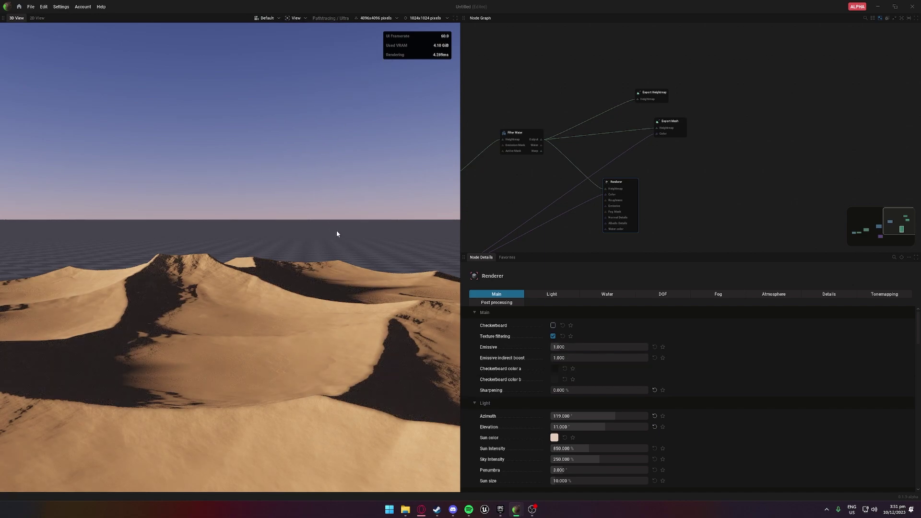
Set the sun's azimuth to 86°, elevation to 13.813°, penumbra to 13.465°, sun size to 66% and sky intensity to 331.667%.
left_click_drag(339, 317, 343, 203)
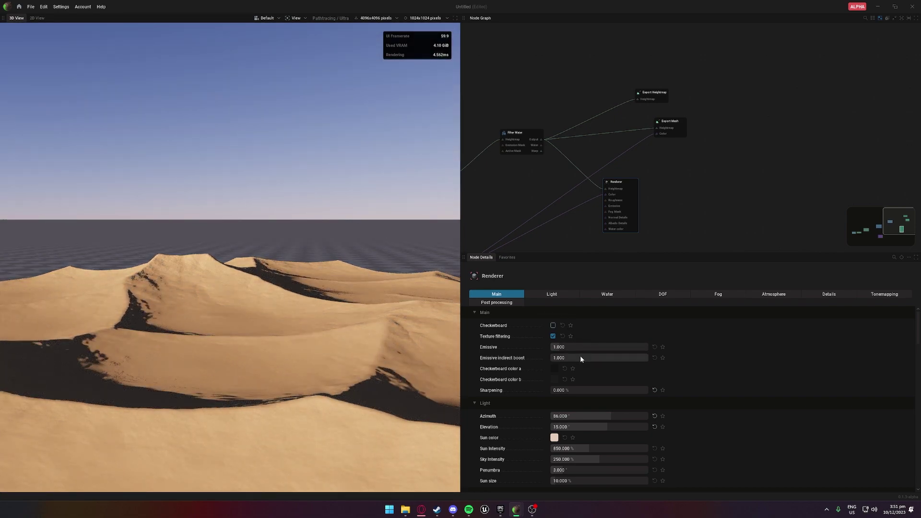
scroll(571, 350, "down", 3)
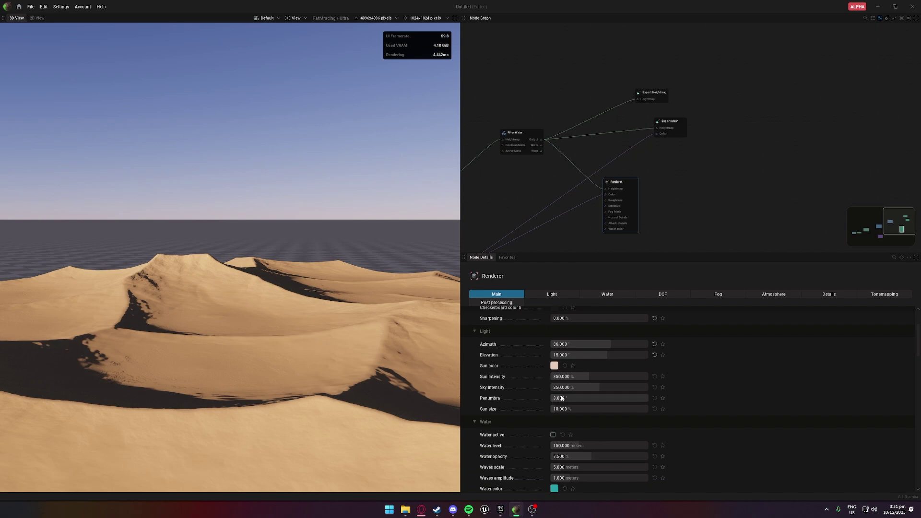
left_click_drag(561, 398, 615, 398)
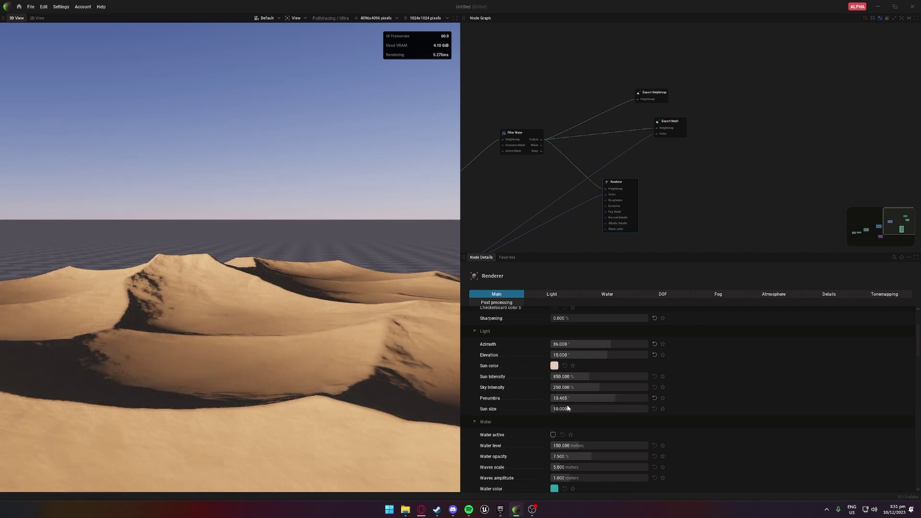
left_click_drag(562, 410, 615, 389)
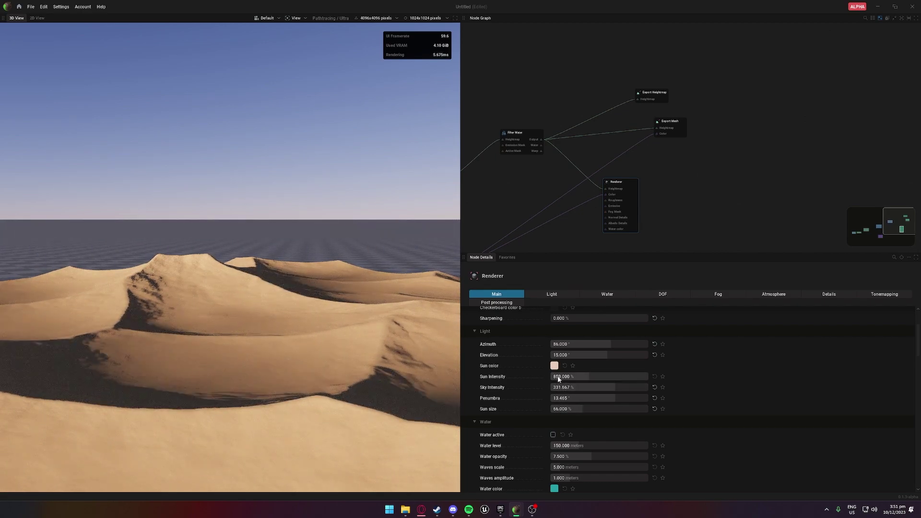
left_click_drag(583, 354, 578, 354)
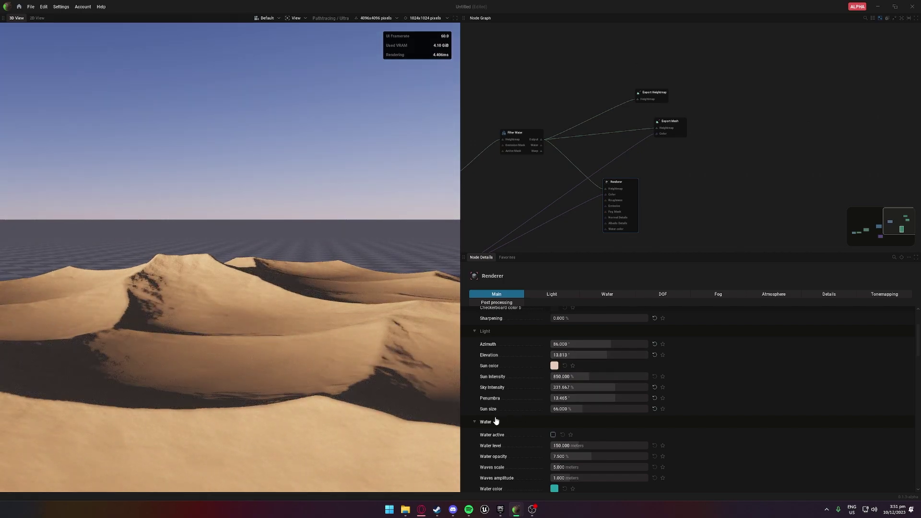
Enlarge the terrain to 4096x4096 m and examine the dune field from several distances.
left_click_drag(395, 381, 432, 381)
middle_click_drag(230, 307, 307, 336)
left_click_drag(297, 357, 374, 179)
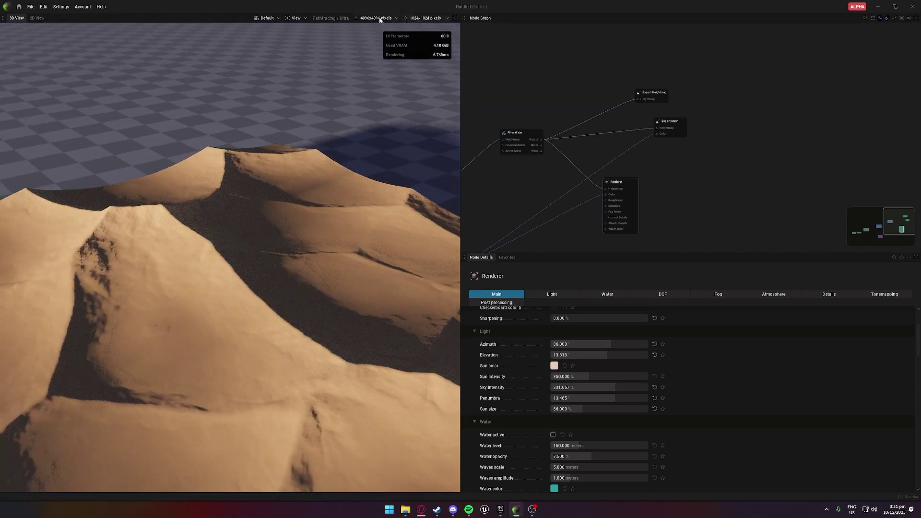
left_click(363, 18)
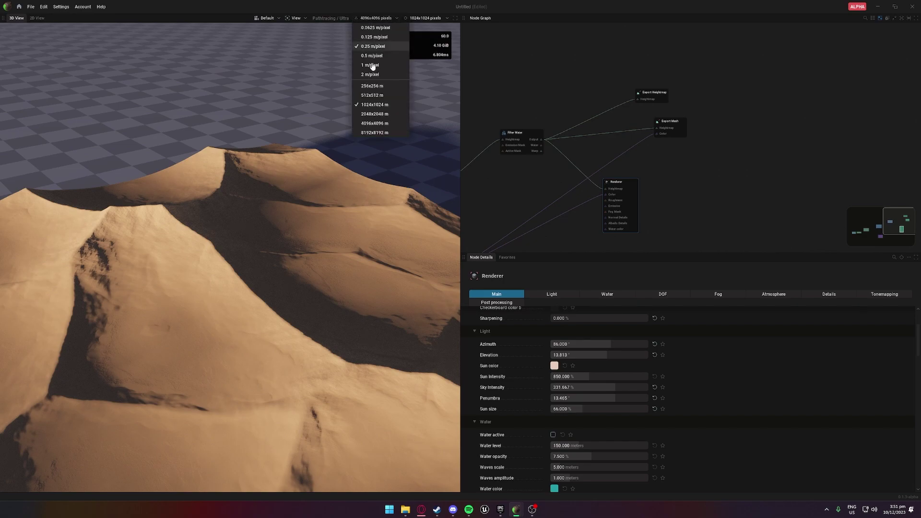
left_click(375, 125)
scroll(330, 193, "down", 3)
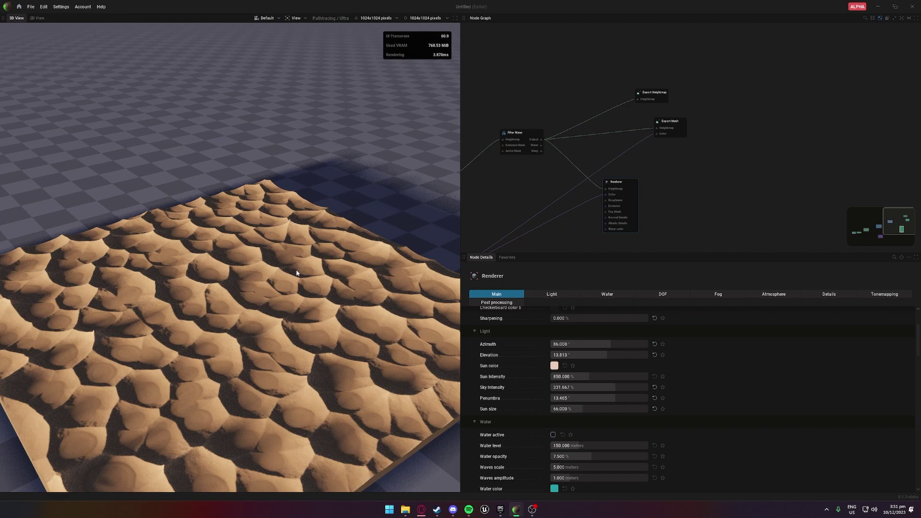
left_click_drag(296, 271, 269, 285)
scroll(262, 284, "up", 3)
scroll(262, 192, "up", 3)
scroll(261, 192, "down", 3)
Raise the large terrain's resolution to 2 m/pixel and further to 1 m/pixel, and inspect the dunes from near and far.
left_click(375, 18)
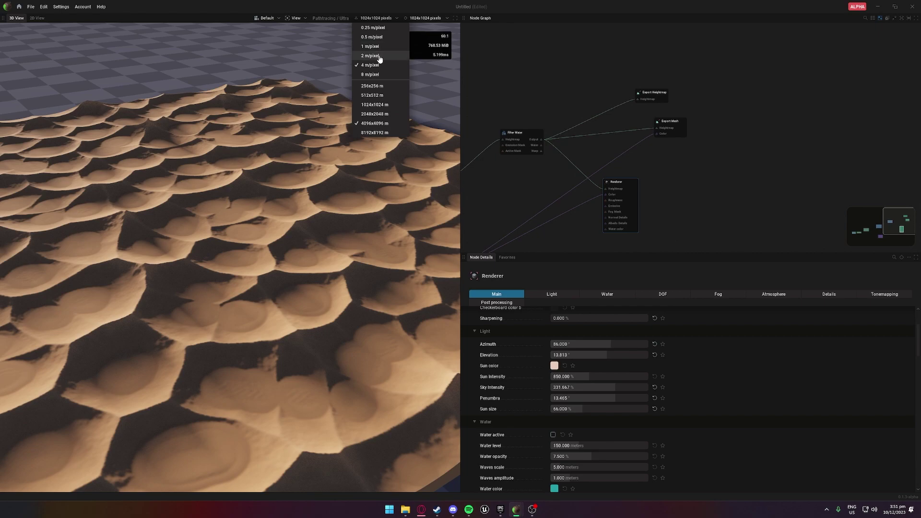
left_click(374, 56)
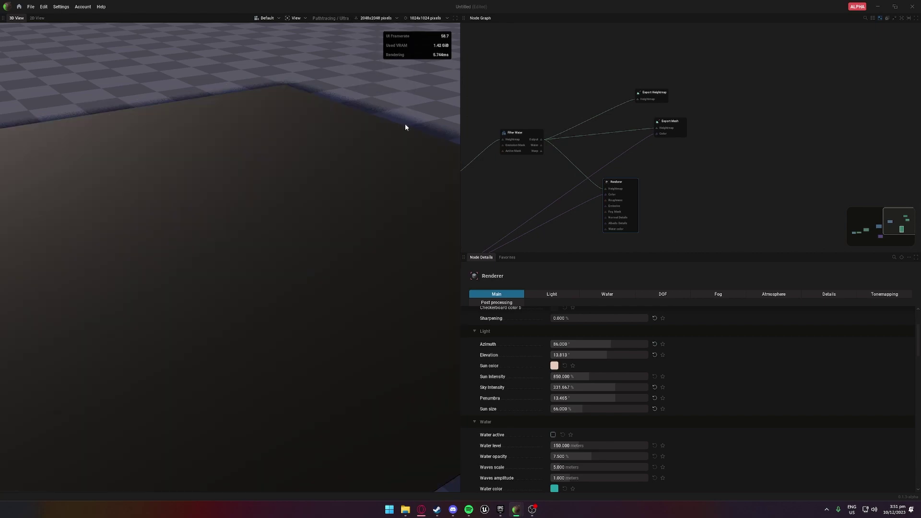
left_click(373, 17)
left_click(375, 48)
scroll(364, 158, "down", 3)
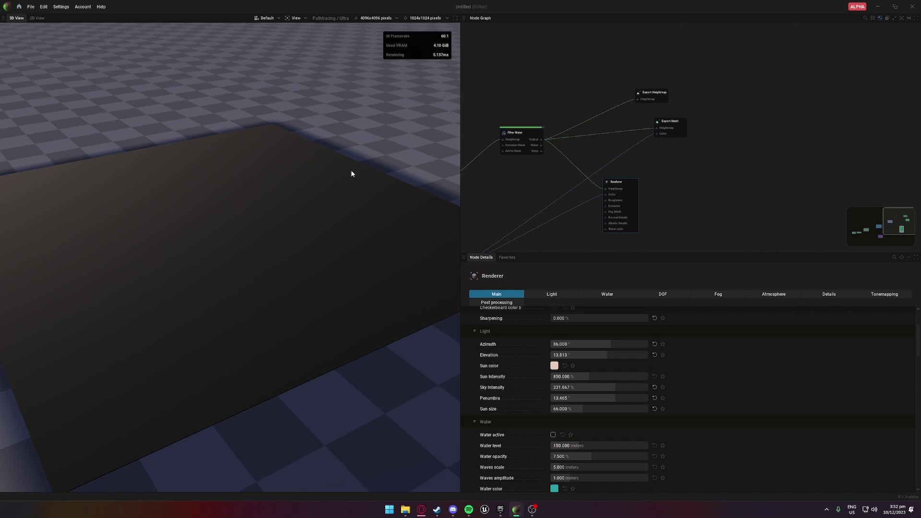
scroll(280, 234, "up", 4)
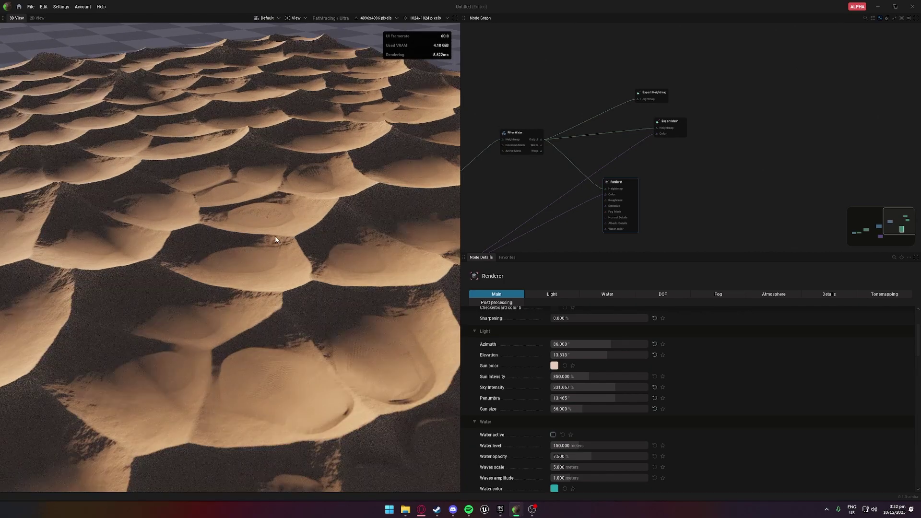
left_click_drag(275, 239, 210, 128)
scroll(283, 239, "down", 5)
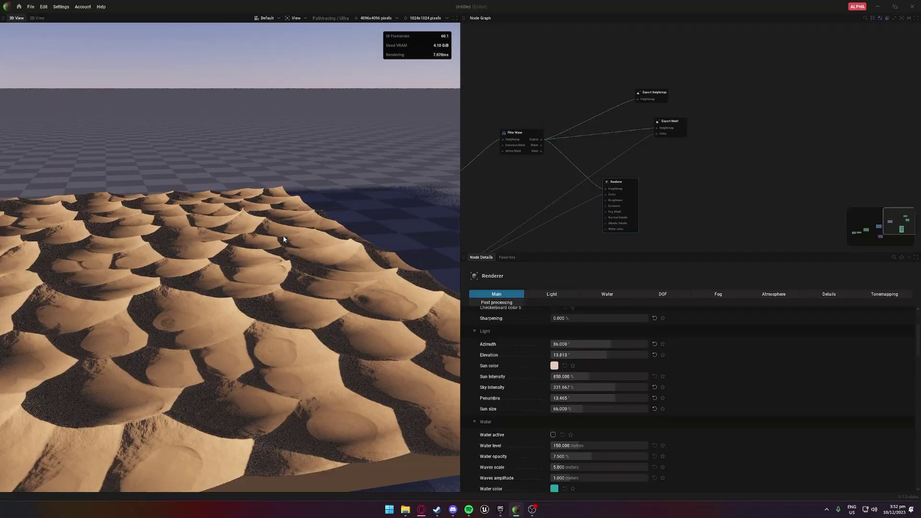
left_click_drag(283, 236, 318, 245)
scroll(306, 245, "up", 3)
Show the Fluvial Erosion node's settings and set the terrain to 1024x1024 m at 0.5 m/pixel.
middle_click_drag(484, 201, 544, 193)
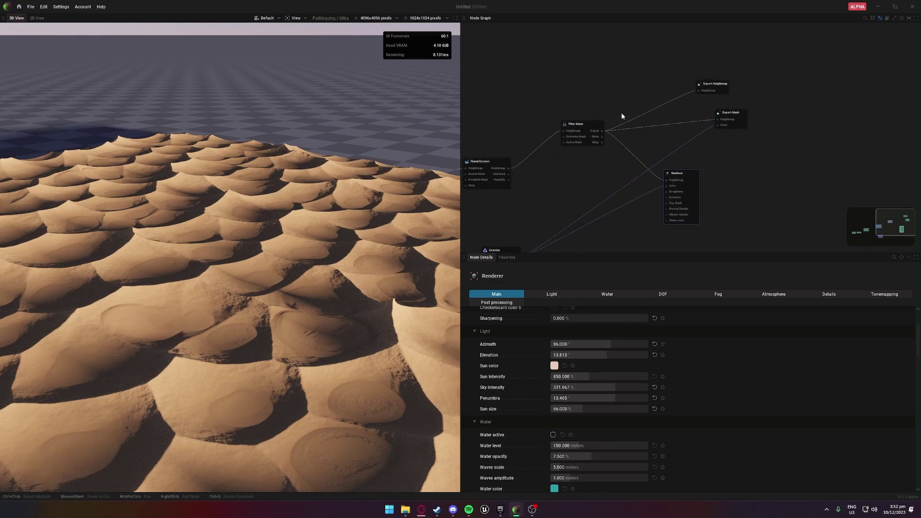
left_click(477, 166)
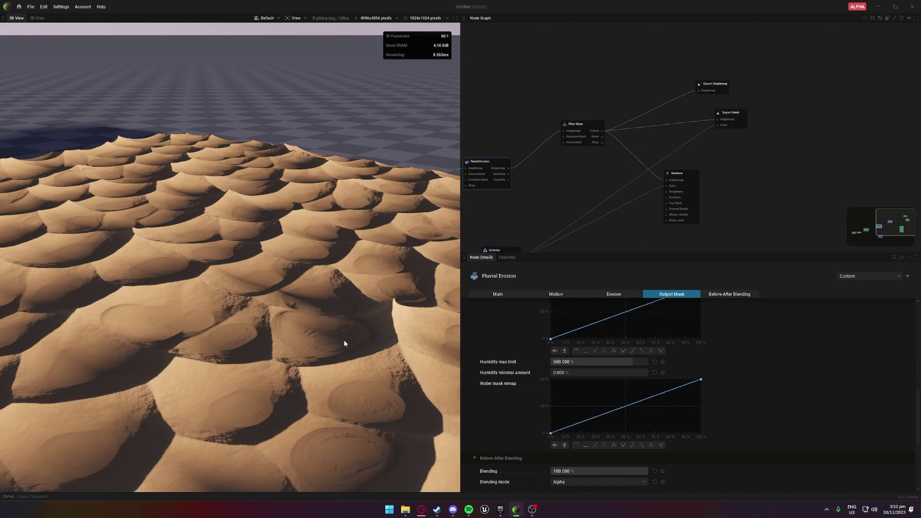
left_click(367, 18)
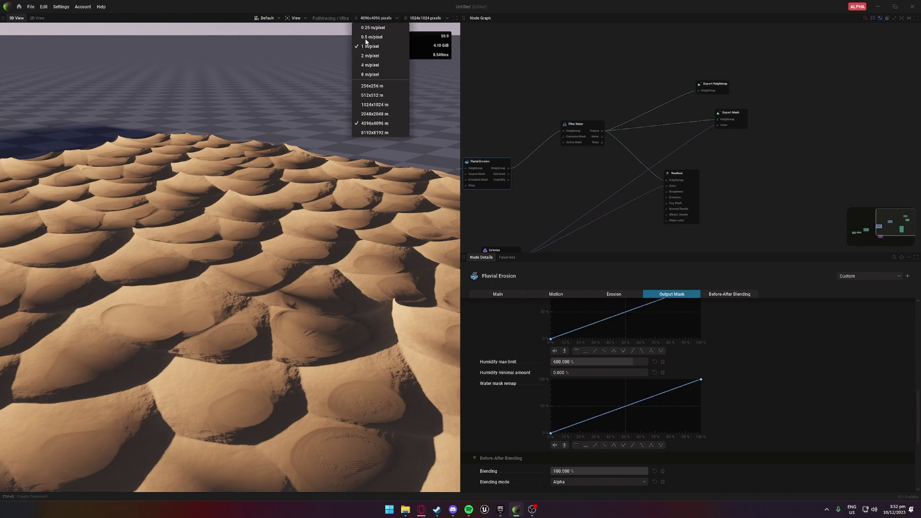
left_click(374, 105)
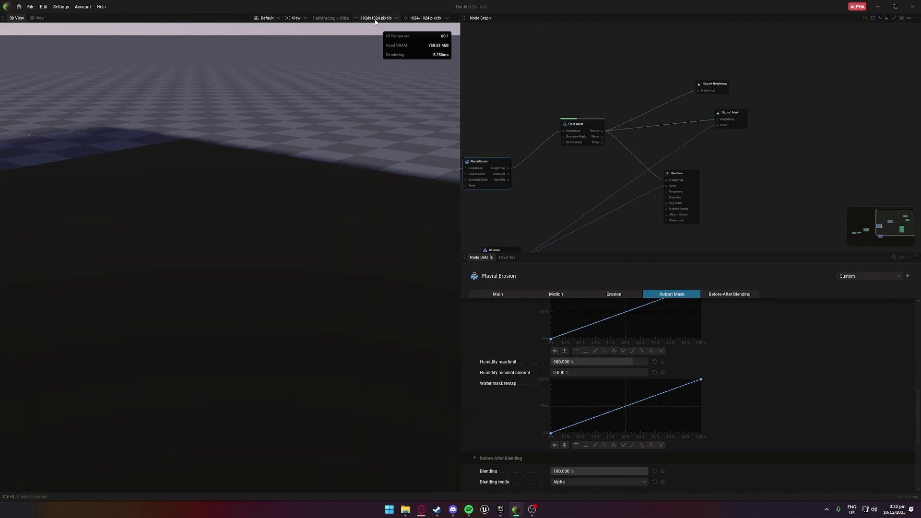
left_click(376, 17)
left_click(375, 56)
Move the Export Heightmap, Export Mesh and Renderer nodes farther from Filter Water to make room for another node.
scroll(511, 115, "down", 2)
middle_click_drag(567, 126, 461, 103)
scroll(556, 124, "down", 2)
left_click_drag(514, 55, 650, 134)
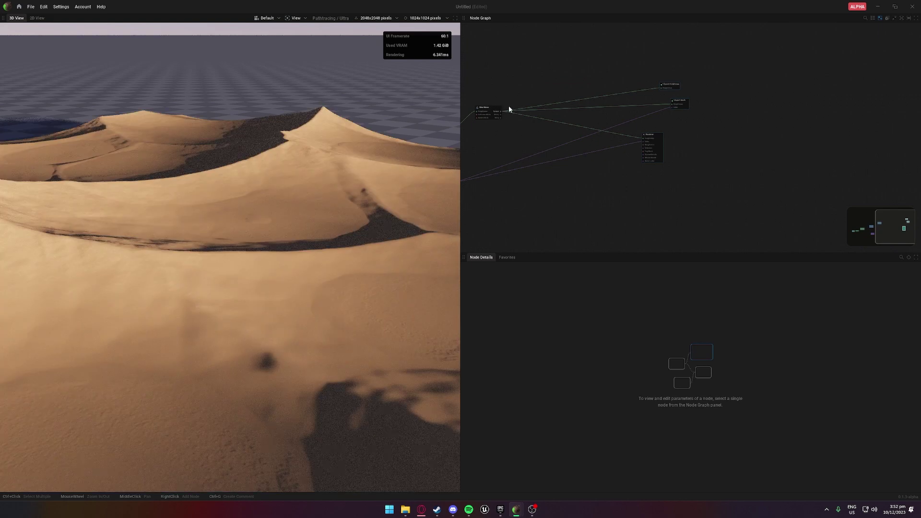
Add a Splatter node after Filter Water and connect its Base Heightmap input, instead of Input Heightmap, to the Filter Water output.
right_click(560, 85)
mouse_move(570, 88)
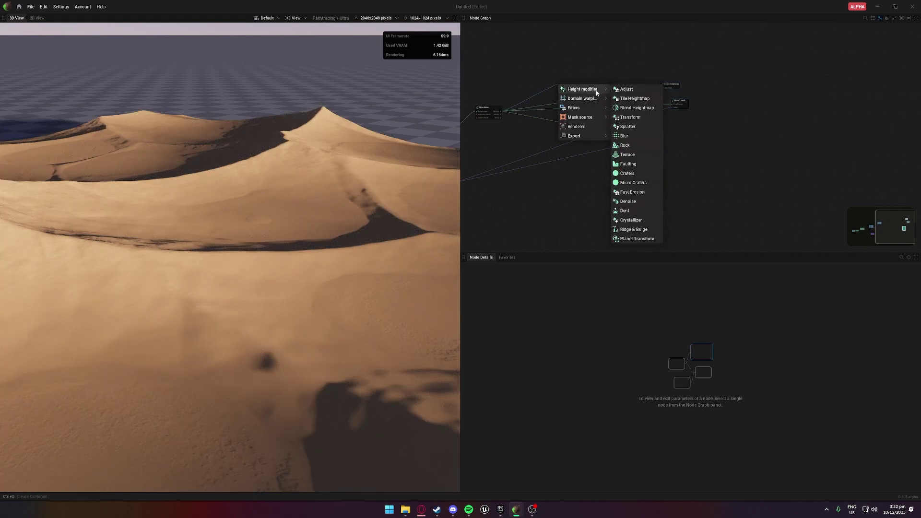
mouse_move(599, 89)
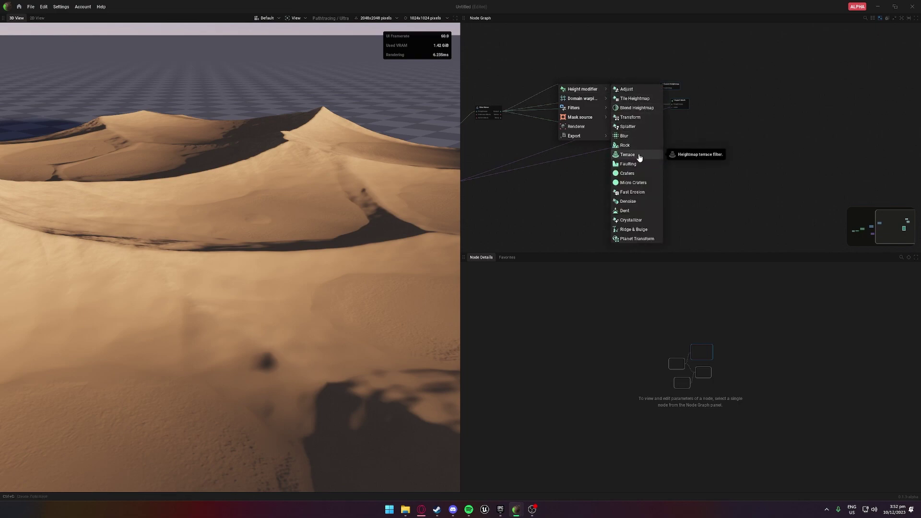
left_click(628, 126)
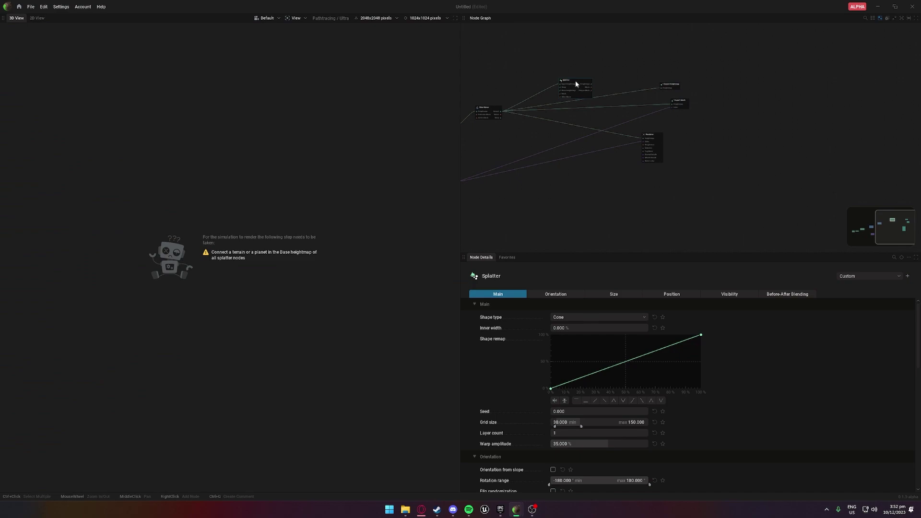
scroll(597, 99, "up", 5)
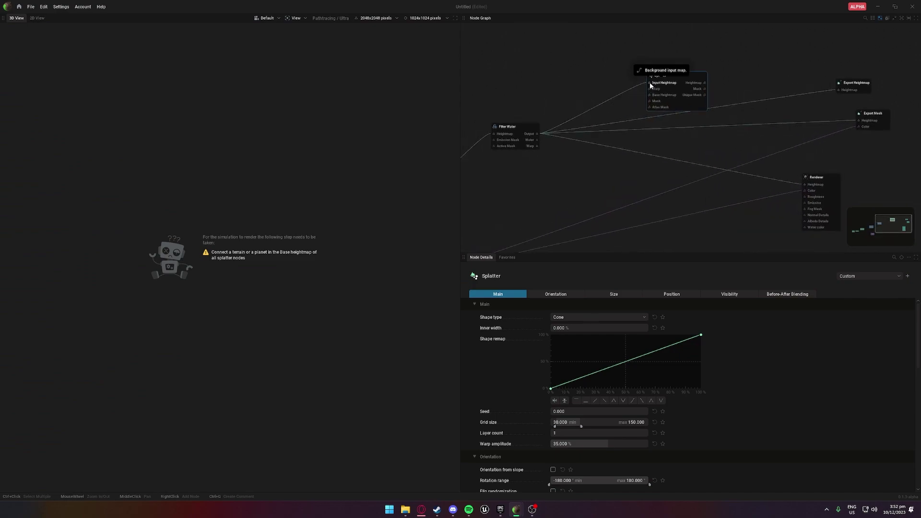
left_click_drag(649, 95, 552, 98)
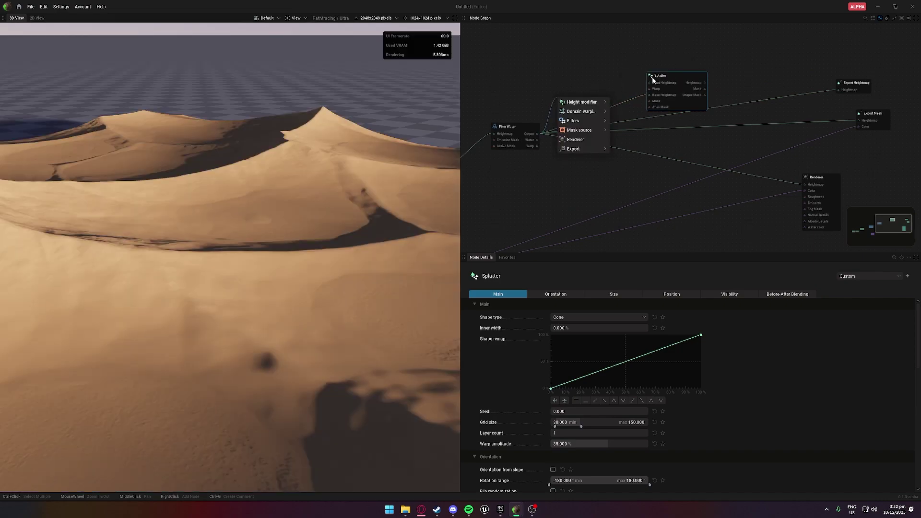
left_click(674, 76)
left_click(676, 78)
Set the Splatter node's shape type to Hemisphere.
left_click(605, 318)
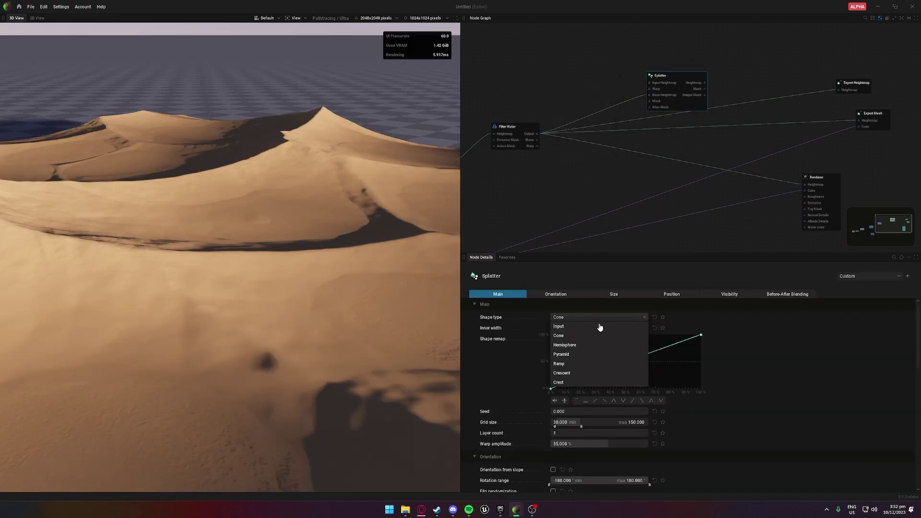
left_click(575, 345)
middle_click_drag(582, 204, 517, 195)
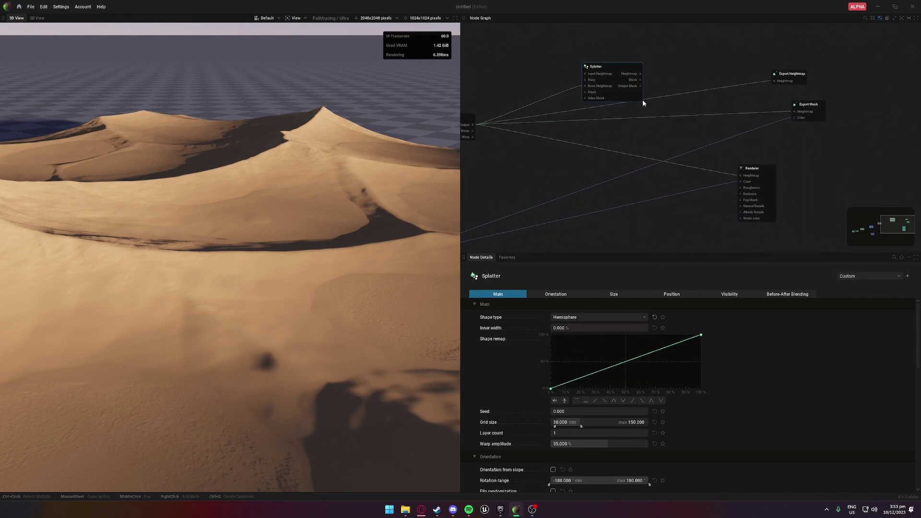
Connect the Splatter's Heightmap output to the Renderer and, with that output previewed, set the grid size to 119.820 min and 239.820 max.
left_click_drag(640, 75, 741, 176)
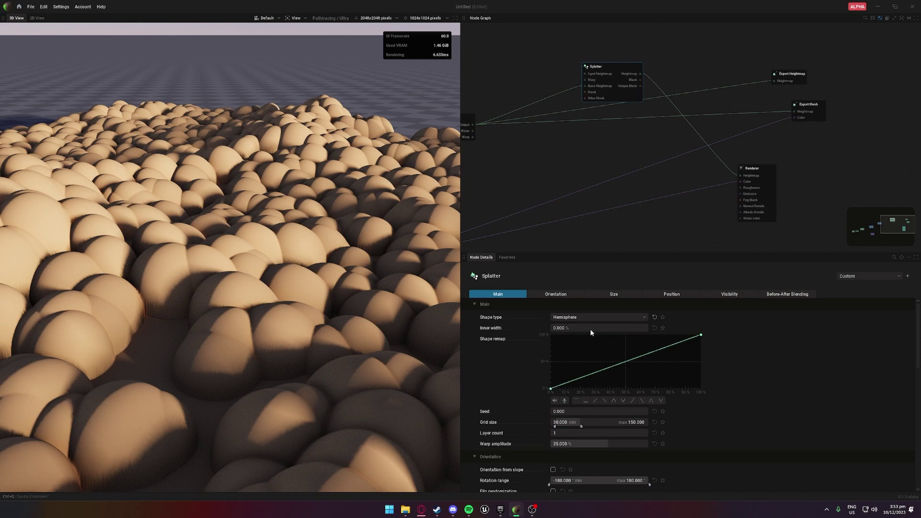
left_click(629, 74)
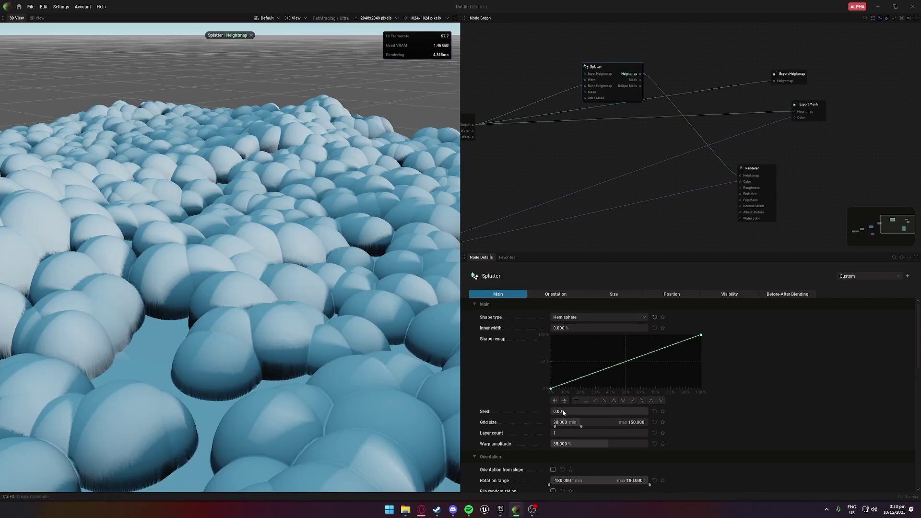
scroll(556, 366, "down", 3)
left_click_drag(567, 367, 597, 367)
scroll(584, 412, "down", 2)
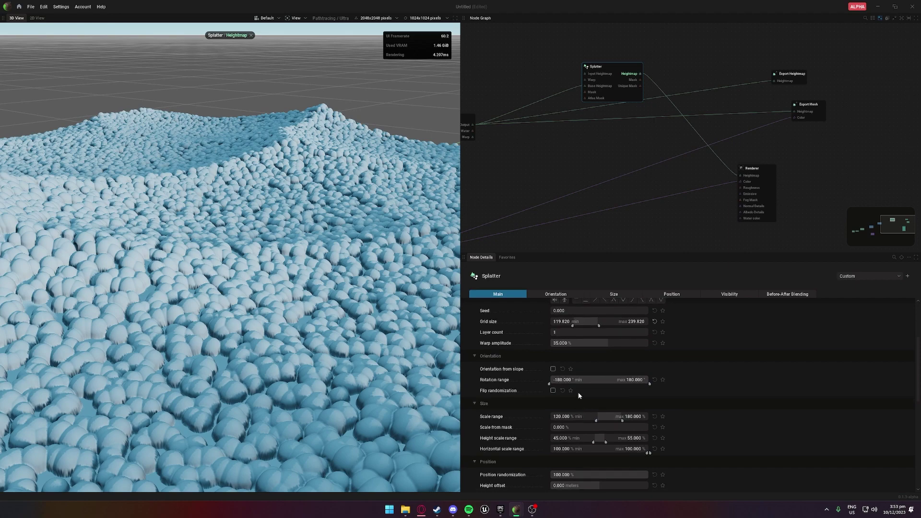
Set the Splatter's overall visibility chance to 8.667%.
scroll(578, 393, "down", 4)
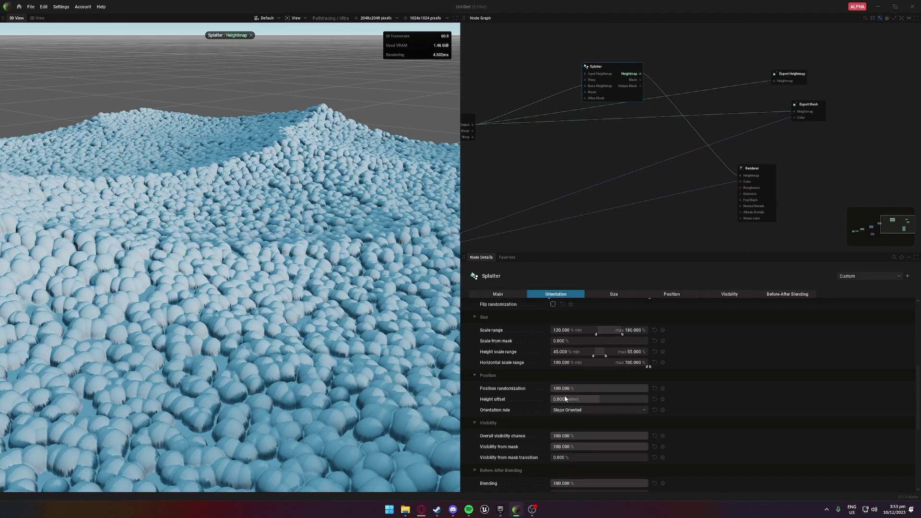
scroll(565, 398, "down", 2)
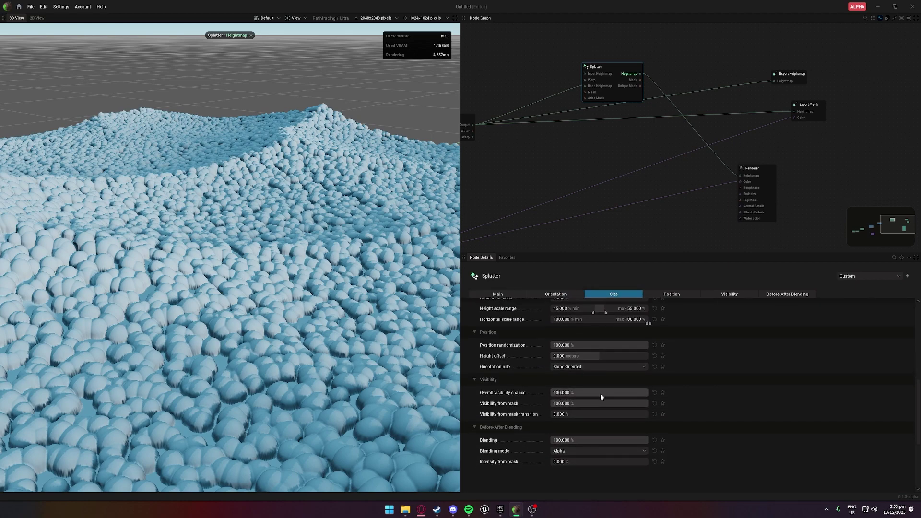
left_click_drag(606, 394, 559, 394)
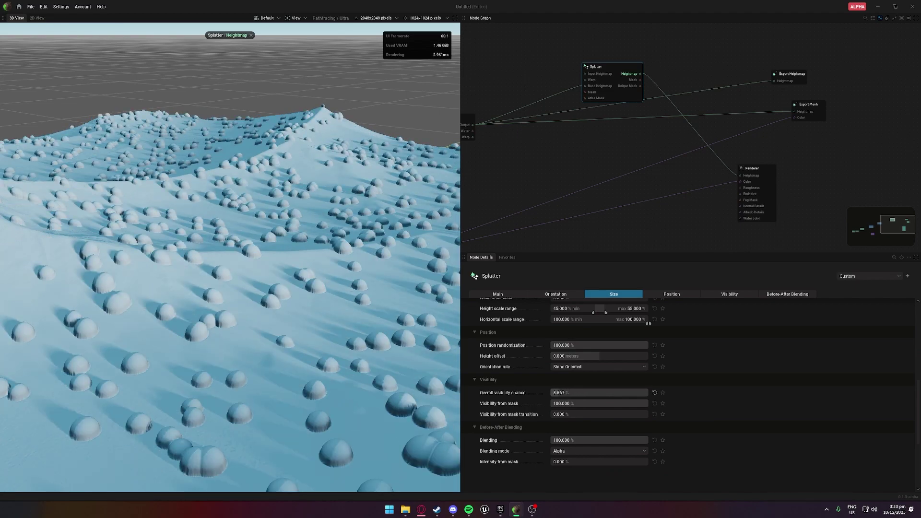
Reduce the Splatter's scale range to 80–140% and its height scale range to 20.333–30.333%.
scroll(619, 380, "up", 3)
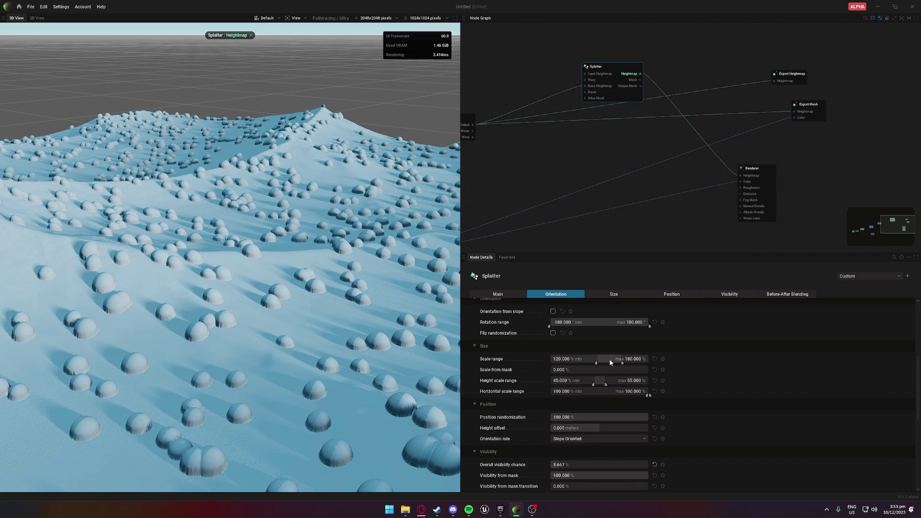
left_click_drag(594, 381, 591, 361)
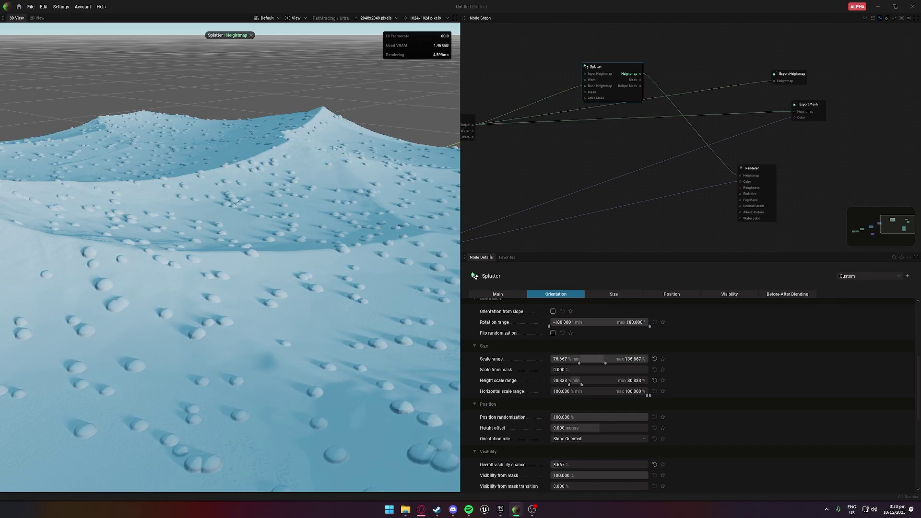
Reshape the Splatter's Shape remap curve, lowering its end point to about 83% and moving its start point to about 60% along the baseline.
scroll(614, 366, "up", 5)
left_click_drag(701, 334, 700, 344)
left_click_drag(555, 389, 643, 419)
scroll(413, 363, "down", 5)
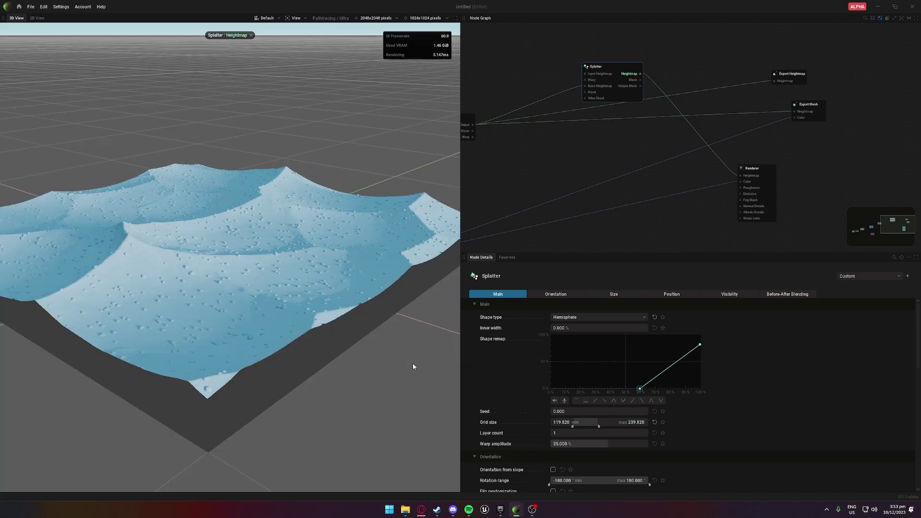
Move the Splatter node away from Filter Water and add a Mask Height node linking the Filter Water output to the Splatter's Mask input.
scroll(411, 364, "up", 3)
middle_click_drag(626, 173, 734, 235)
middle_click_drag(681, 218, 628, 191)
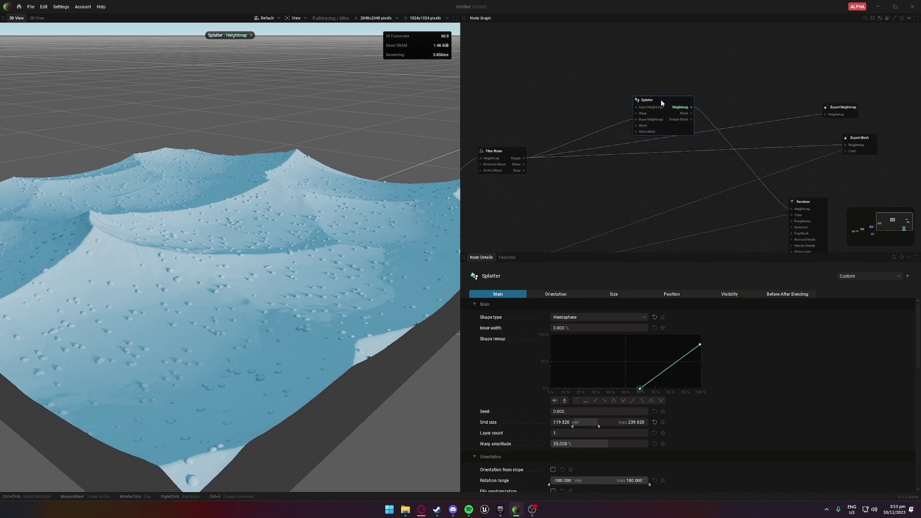
mouse_move(661, 102)
left_mouse_down()
mouse_move(667, 91)
mouse_move(673, 101)
left_mouse_up()
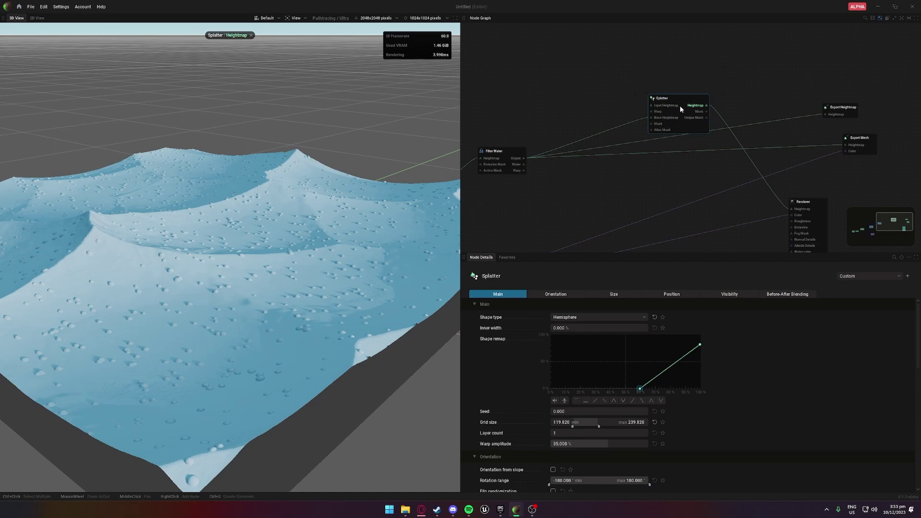
middle_click_drag(680, 105, 726, 100)
left_click_drag(726, 99, 626, 189)
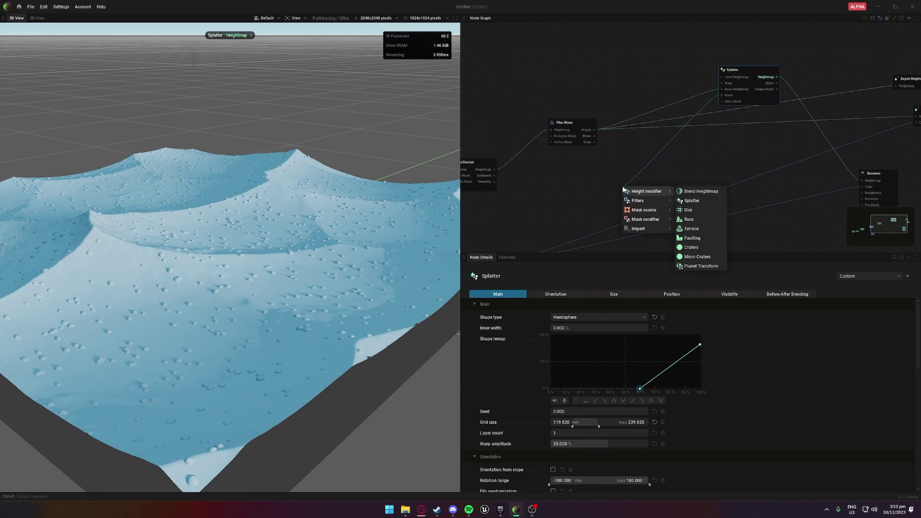
mouse_move(645, 209)
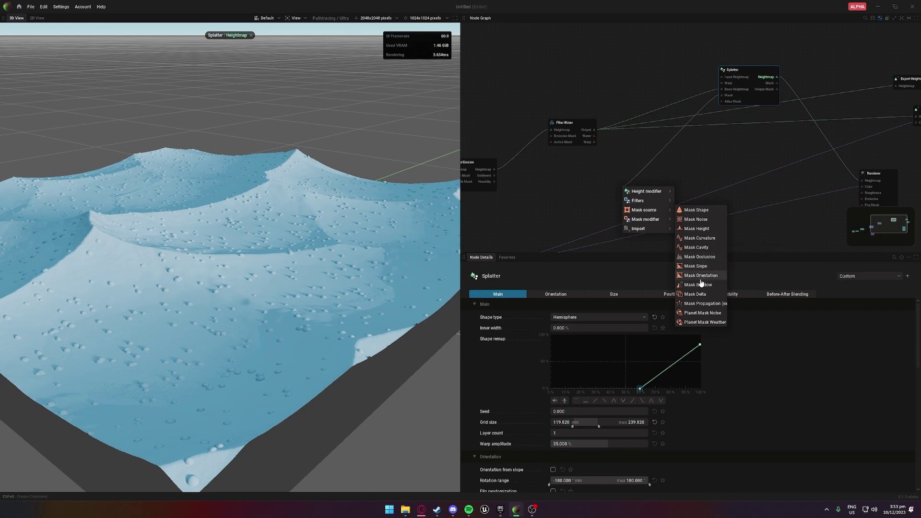
left_click(700, 230)
left_click_drag(608, 178, 589, 128)
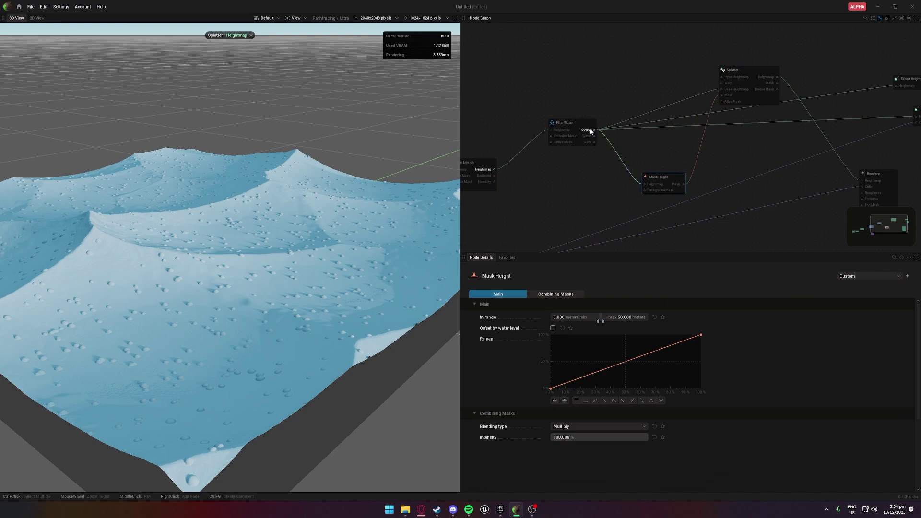
Preview the Mask Height mask, invert its remap curve to a falling ramp and set the In range to -11.746 to 90.960 meters.
left_click(674, 185)
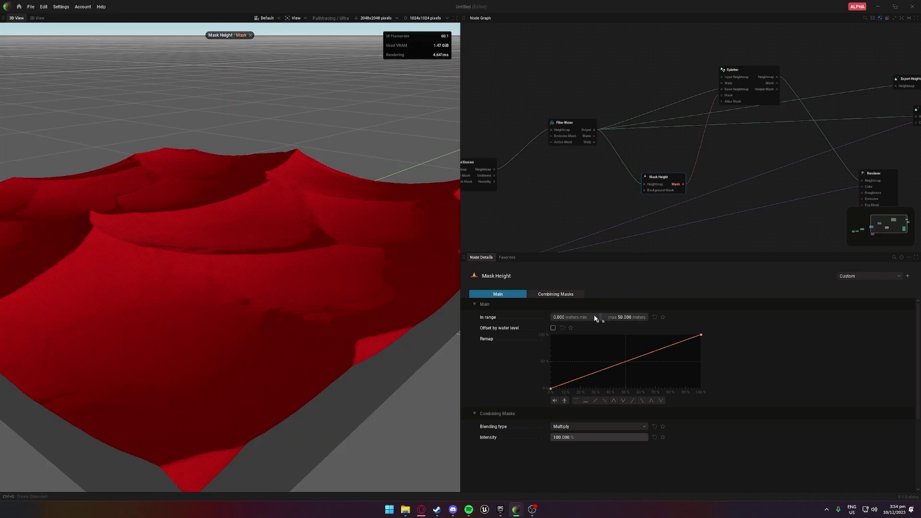
mouse_move(601, 321)
left_mouse_down()
mouse_move(579, 320)
mouse_move(618, 319)
mouse_move(600, 321)
left_mouse_up()
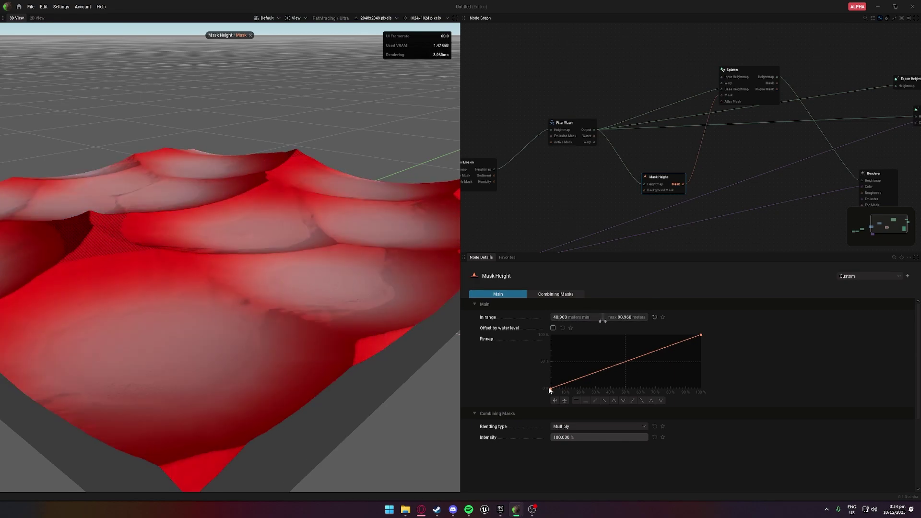
left_click(604, 400)
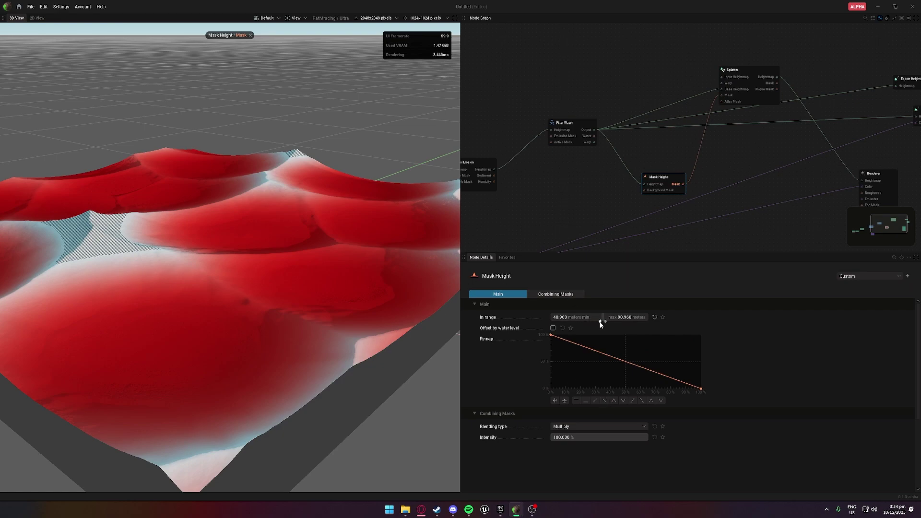
left_click_drag(602, 320, 597, 321)
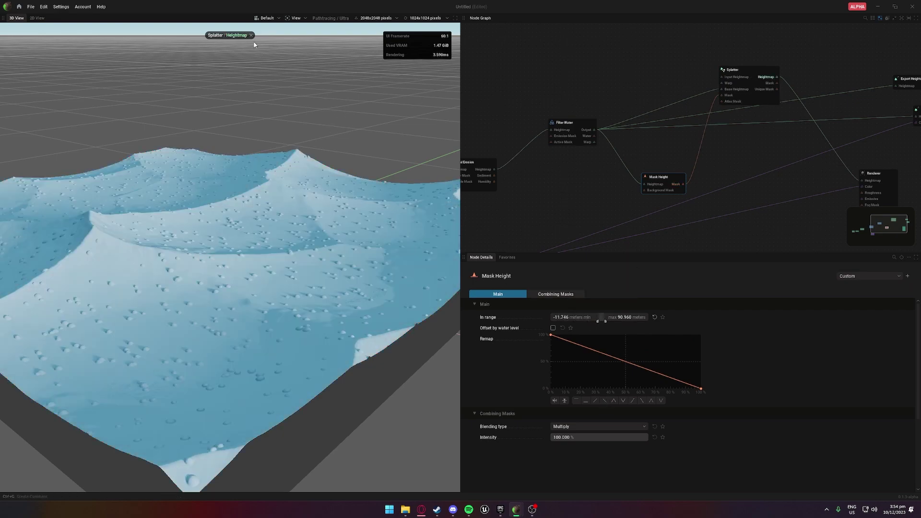
Set the Splatter's Visibility from mask to 64%.
left_click(737, 82)
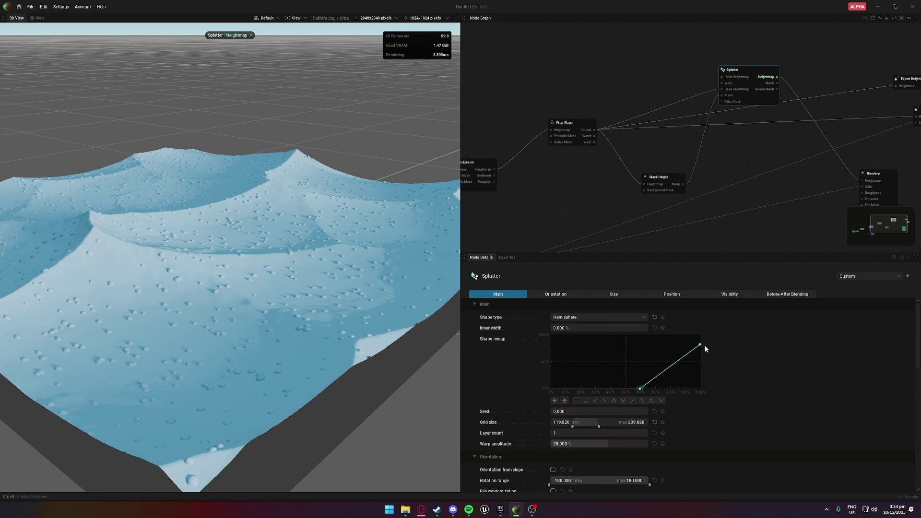
scroll(681, 365, "down", 1)
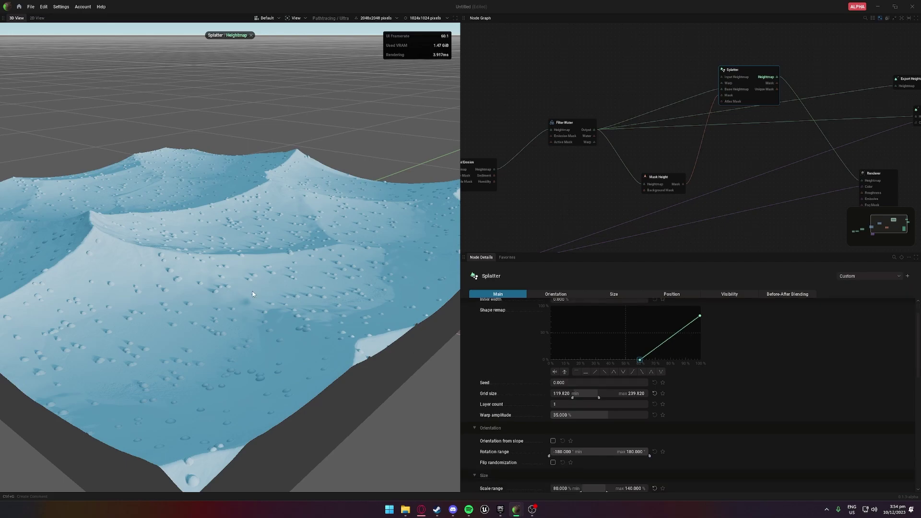
scroll(261, 298, "down", 5)
scroll(283, 310, "up", 5)
scroll(638, 407, "down", 8)
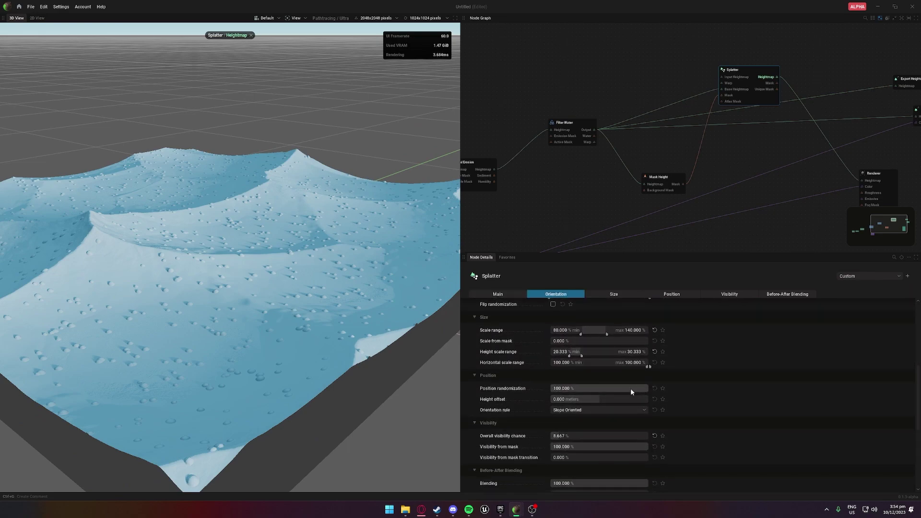
left_click_drag(643, 388, 611, 389)
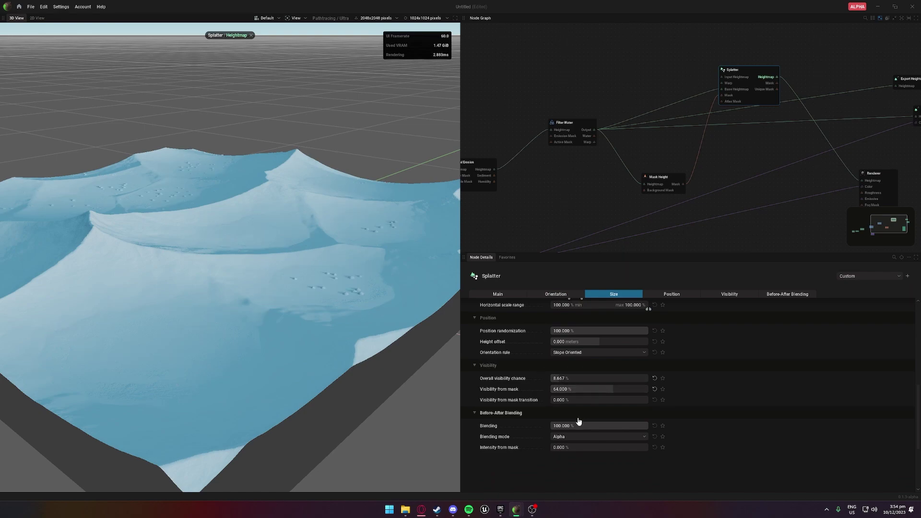
Close the Splatter heightmap preview and inspect the scattered shapes on the rendered dunes from another angle.
middle_click_drag(361, 234, 230, 249)
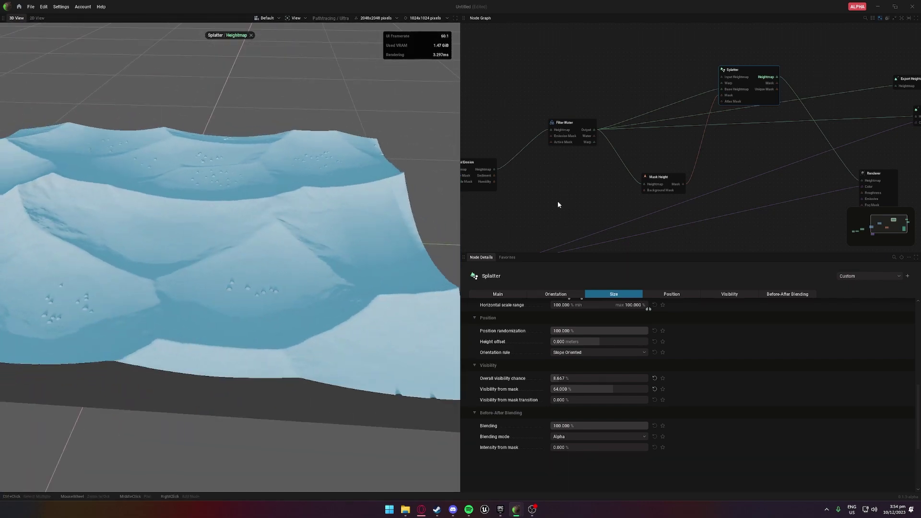
middle_click_drag(696, 150, 595, 168)
left_click(251, 35)
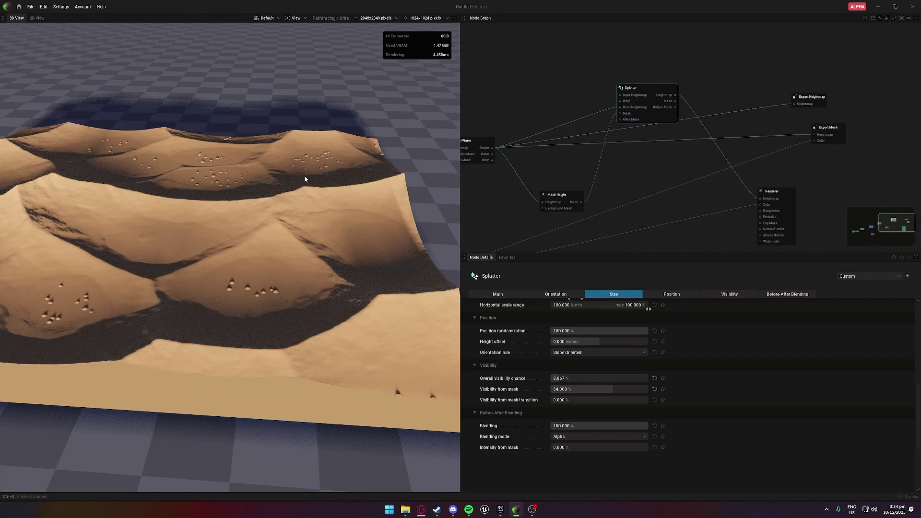
middle_click_drag(304, 179, 292, 230)
middle_click_drag(651, 149, 558, 112)
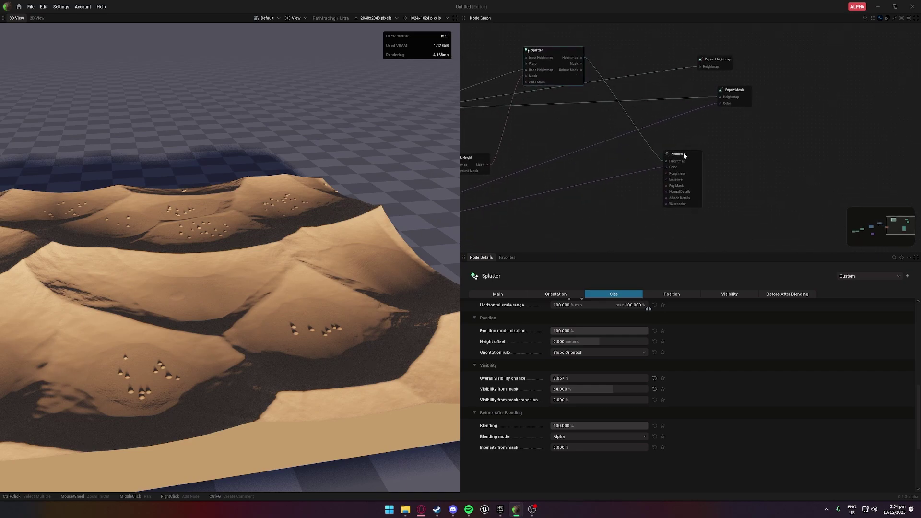
Move the Renderer node farther away and add a second Colorize node fed by the existing Colorize output.
left_click_drag(683, 154, 809, 147)
middle_click_drag(487, 174, 643, 133)
middle_click_drag(574, 165, 621, 141)
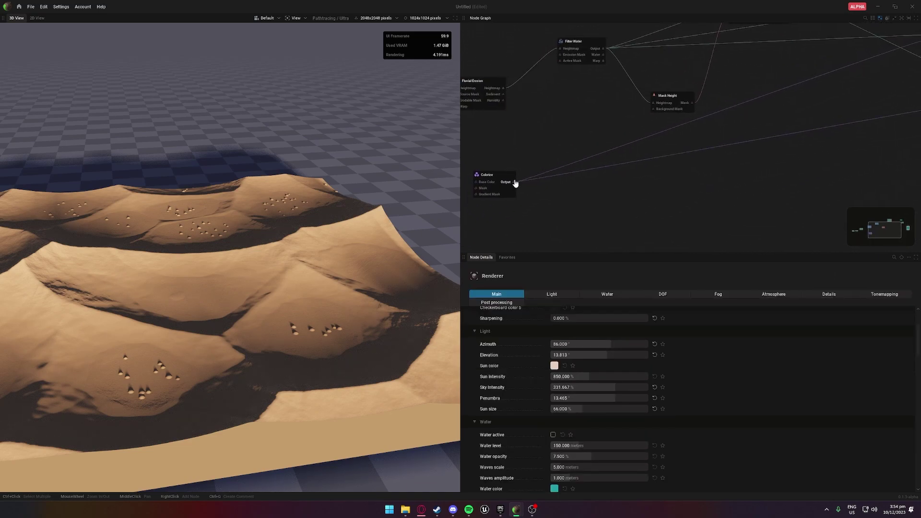
left_click_drag(515, 182, 786, 128)
mouse_move(800, 150)
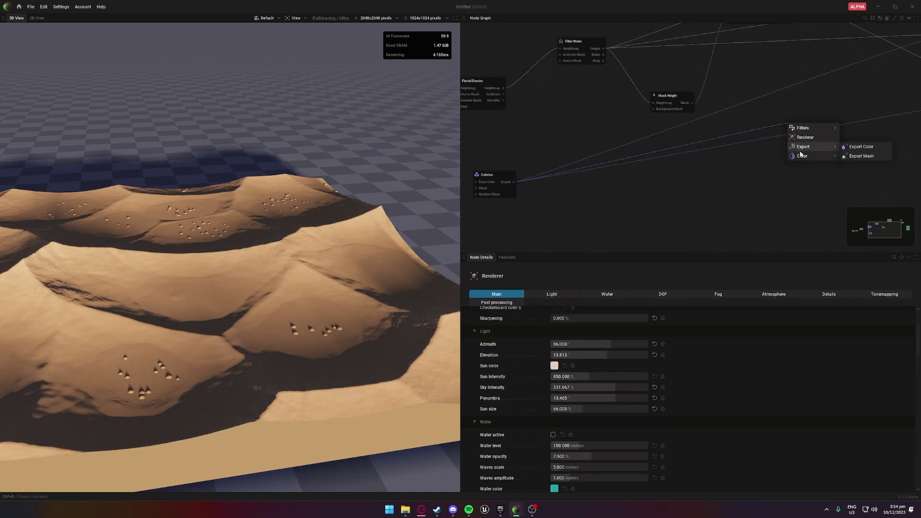
left_click(865, 156)
Connect the Splatter's Mask output to the new Colorize node's Mask input, and the new Colorize output to the Renderer's Color input.
middle_click_drag(823, 103, 634, 177)
left_click_drag(578, 100, 605, 113)
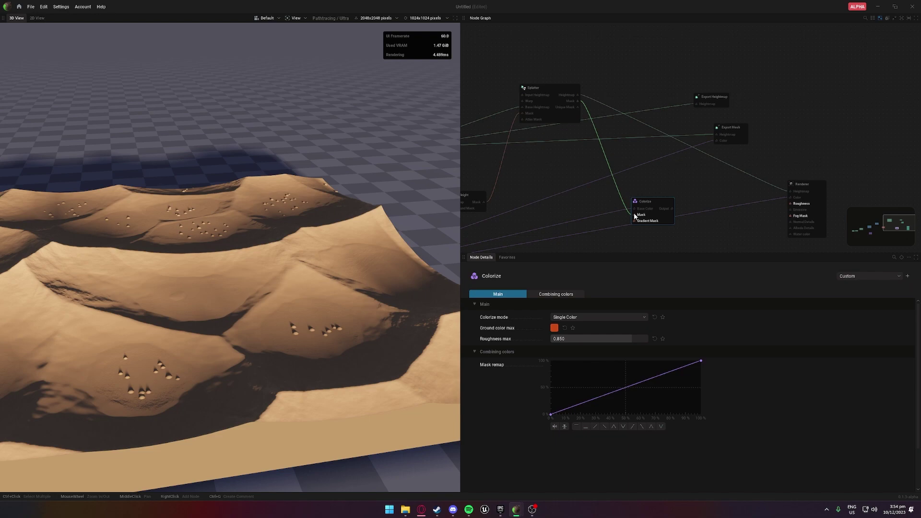
left_click_drag(635, 216, 676, 198)
middle_click_drag(550, 176, 538, 146)
scroll(595, 165, "up", 1)
scroll(307, 249, "up", 3)
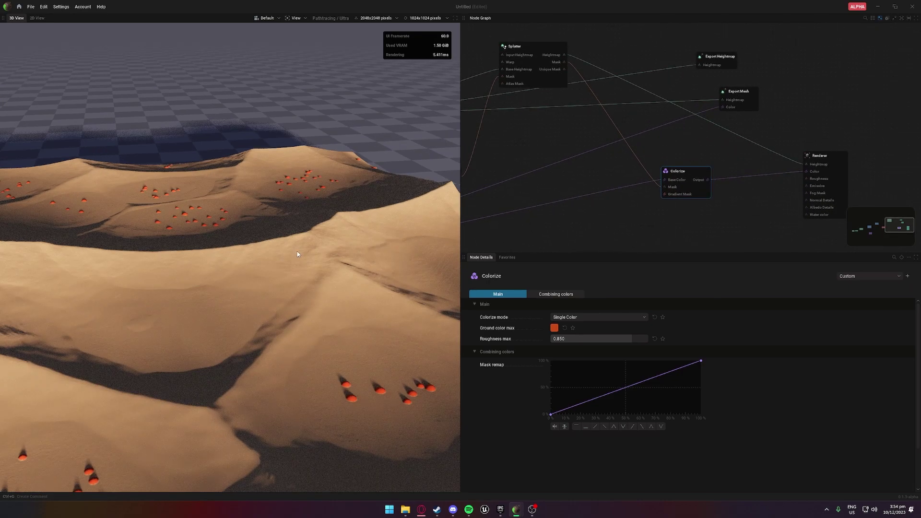
Set the new Colorize node's maximum ground color to the muted sandy brown #84754F.
left_click_drag(298, 251, 459, 255)
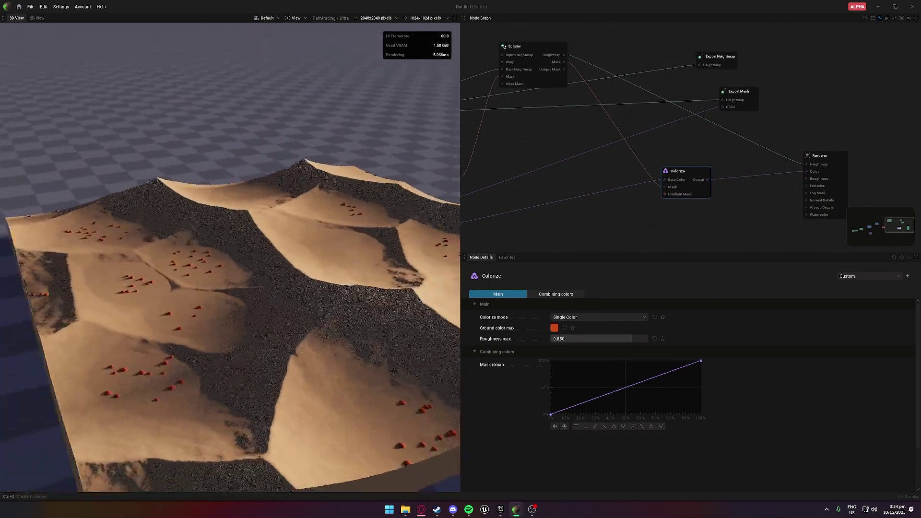
left_click_drag(360, 300, 384, 317)
left_click(554, 328)
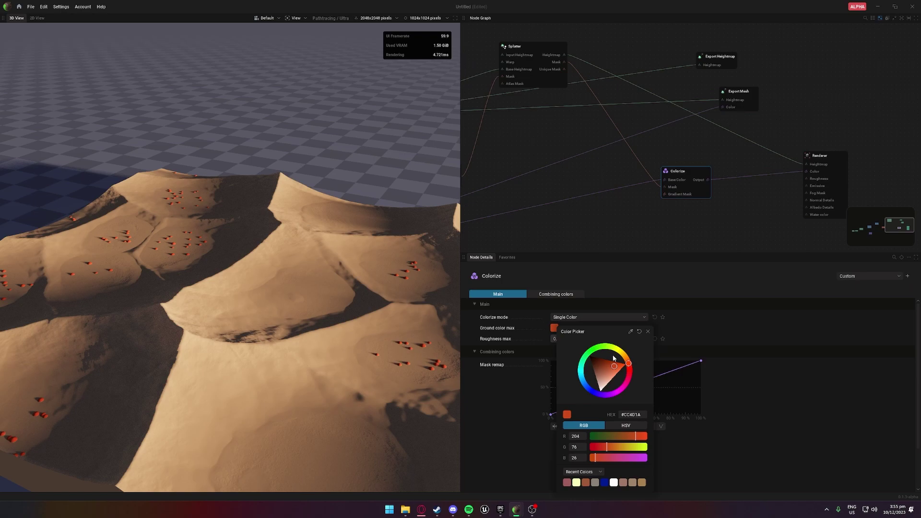
left_click(596, 349)
mouse_move(605, 369)
left_mouse_down()
mouse_move(620, 363)
mouse_move(609, 346)
mouse_move(609, 375)
mouse_move(623, 354)
mouse_move(601, 373)
left_mouse_up()
Lower the end point of the new Colorize node's Mask remap curve to about 43%.
left_click_drag(355, 318, 289, 307)
scroll(285, 302, "down", 3)
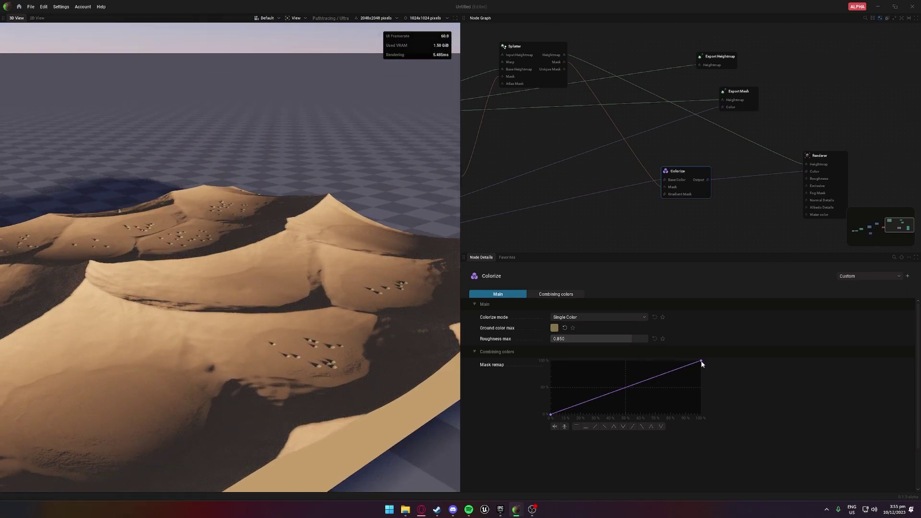
left_click_drag(701, 364, 715, 386)
mouse_move(278, 290)
left_mouse_down()
mouse_move(379, 336)
mouse_move(345, 288)
mouse_move(302, 307)
mouse_move(284, 276)
left_mouse_up()
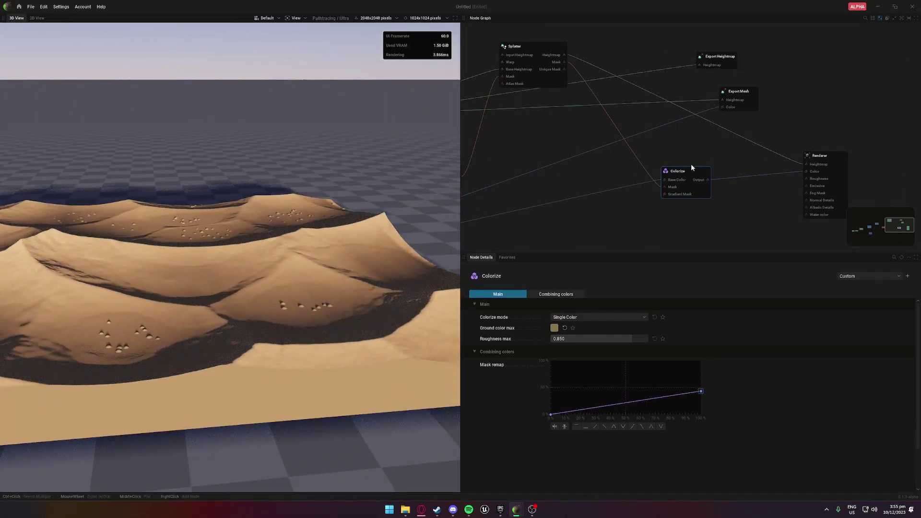
Set the new Colorize node's maximum ground color to the green #84AA3C.
middle_click_drag(692, 167, 676, 218)
left_click(523, 95)
left_click(664, 224)
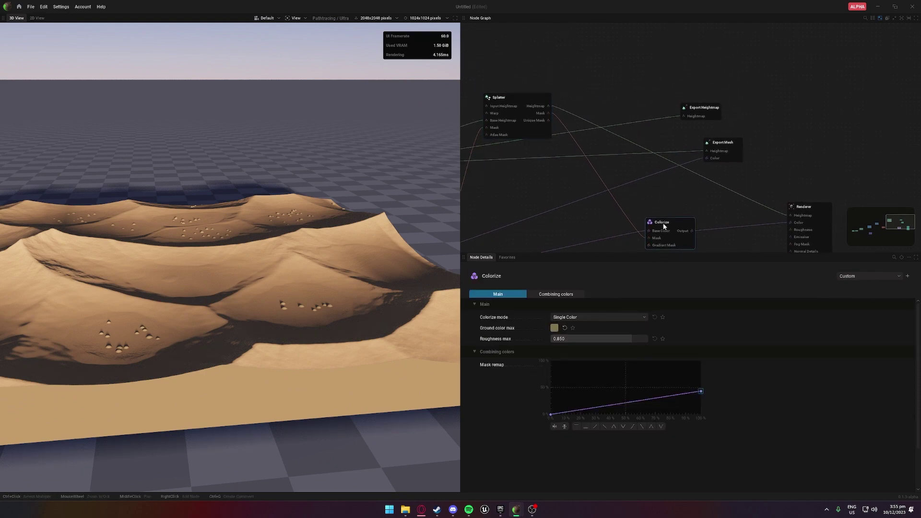
left_click(555, 329)
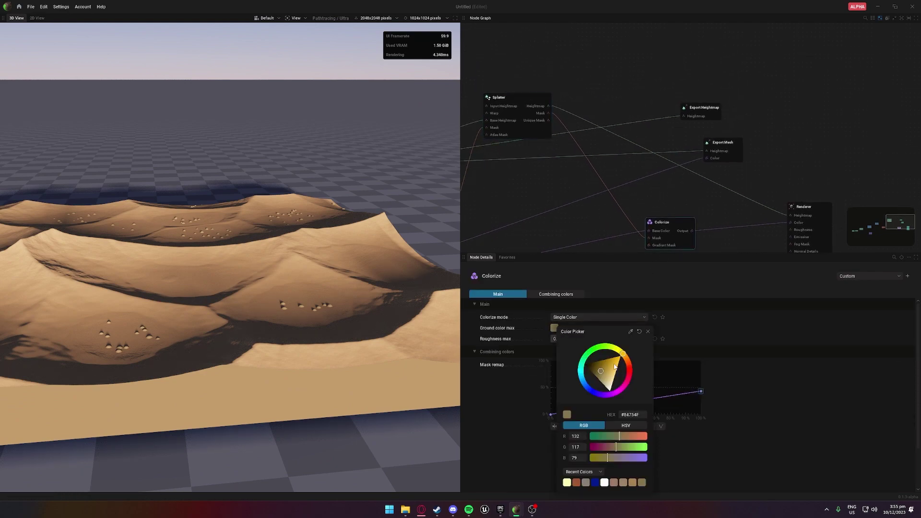
left_click_drag(622, 354, 604, 368)
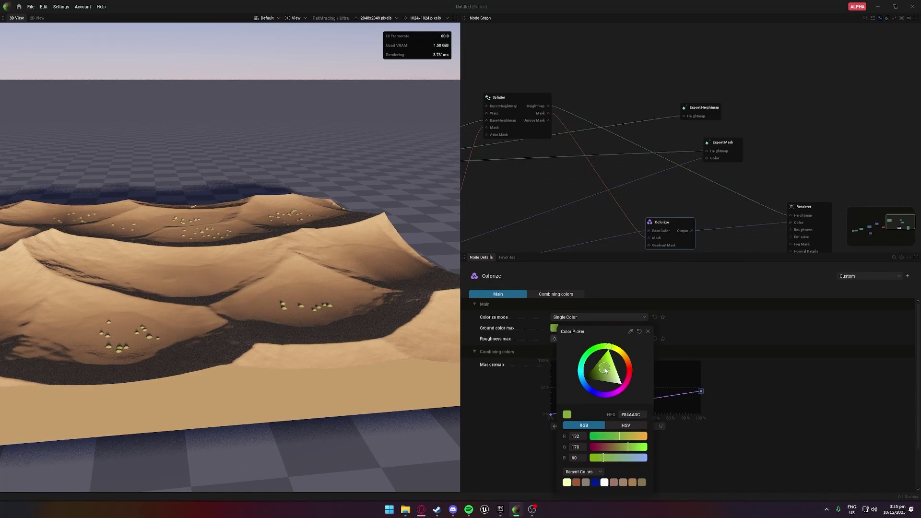
left_click_drag(300, 293, 280, 295)
scroll(272, 295, "up", 3)
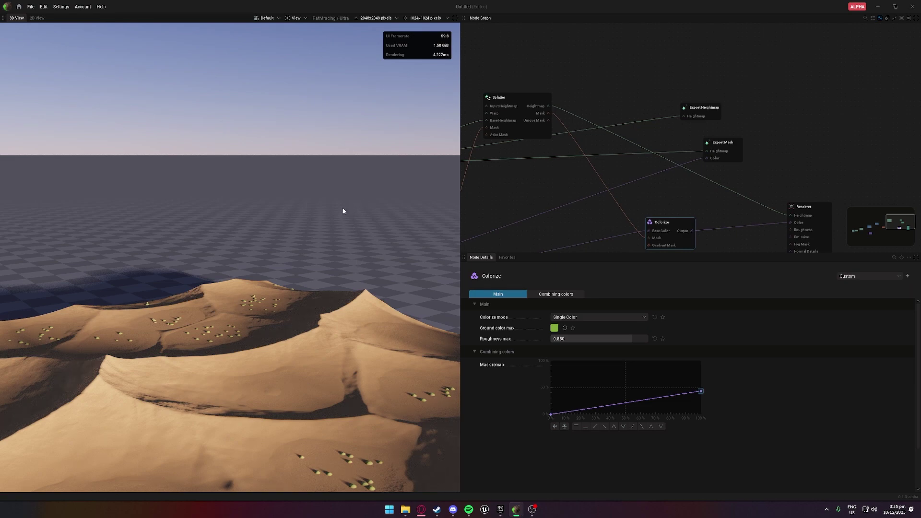
Add an Export Mask node above the other export nodes, fed by the Splatter's Mask output.
middle_click_drag(723, 173, 511, 257)
left_click_drag(523, 185, 639, 113)
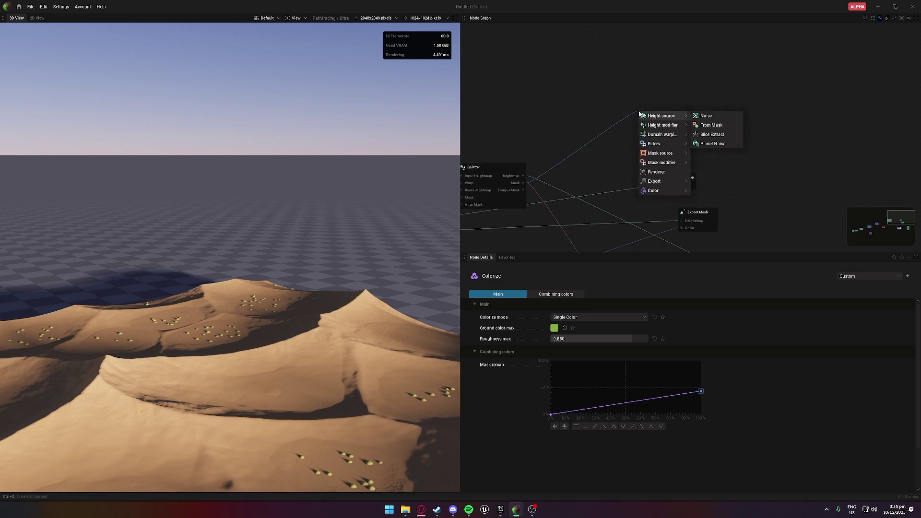
mouse_move(678, 157)
mouse_move(671, 185)
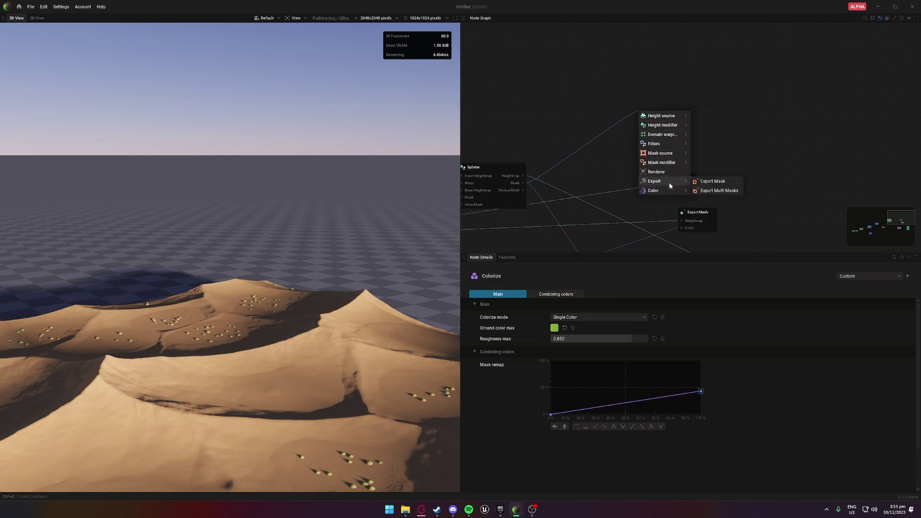
left_click(713, 181)
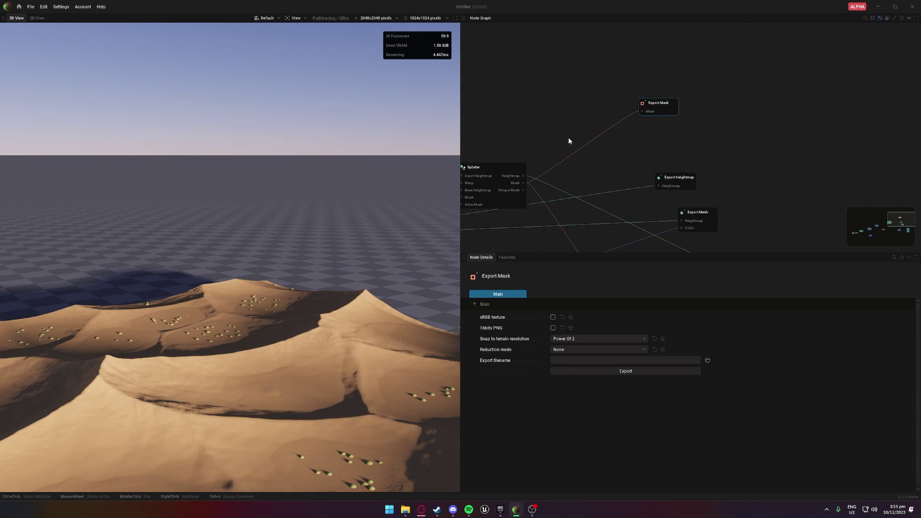
Examine the colored rock scatter across the dunes from close, distant, low and overhead viewpoints.
scroll(271, 302, "down", 3)
scroll(274, 341, "up", 3)
left_click_drag(274, 340, 238, 336)
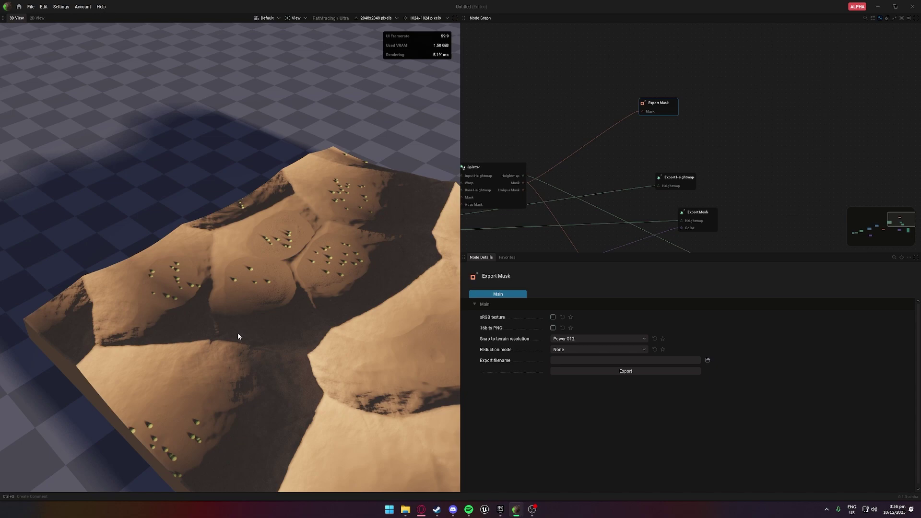
scroll(237, 335, "down", 5)
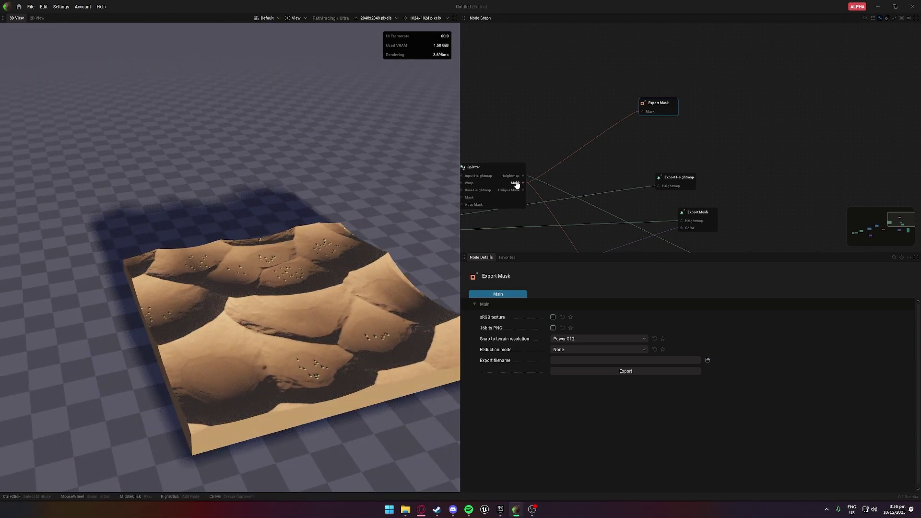
left_click(515, 183)
left_click(245, 35)
scroll(259, 152, "up", 3)
left_click_drag(259, 152, 283, 120)
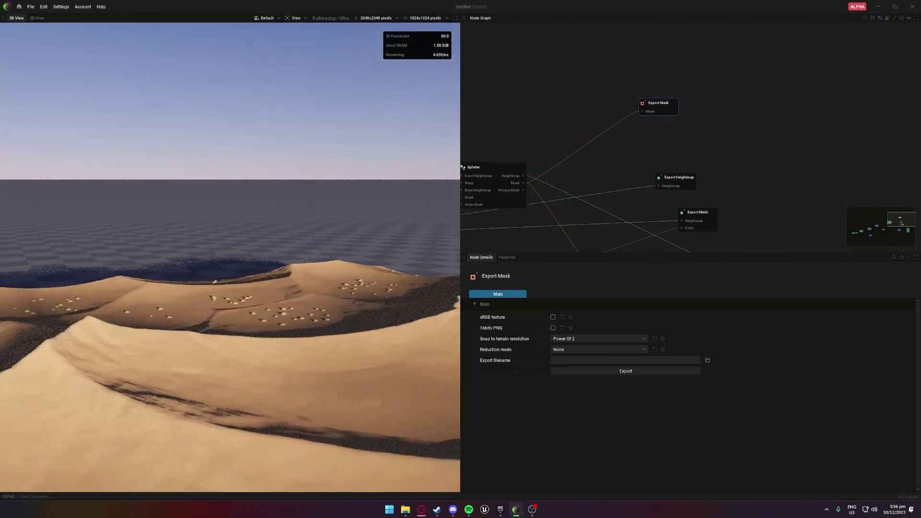
scroll(230, 257, "down", 2)
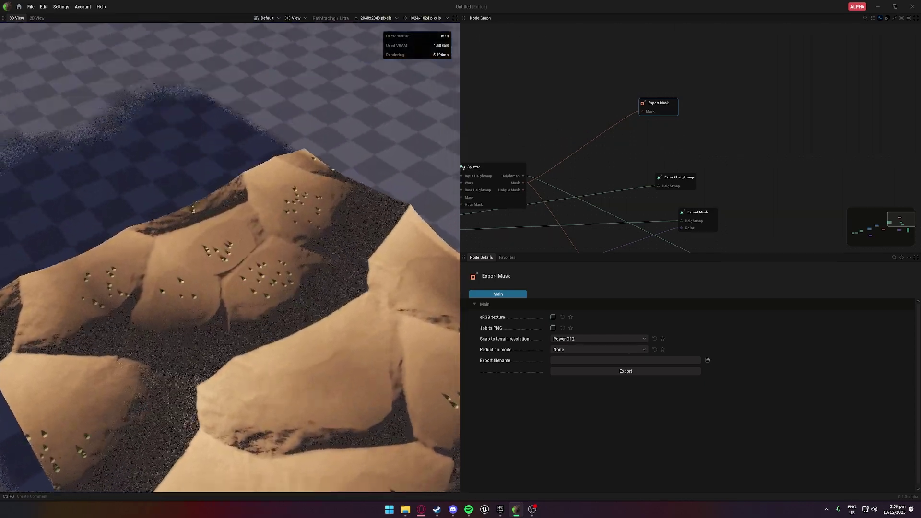